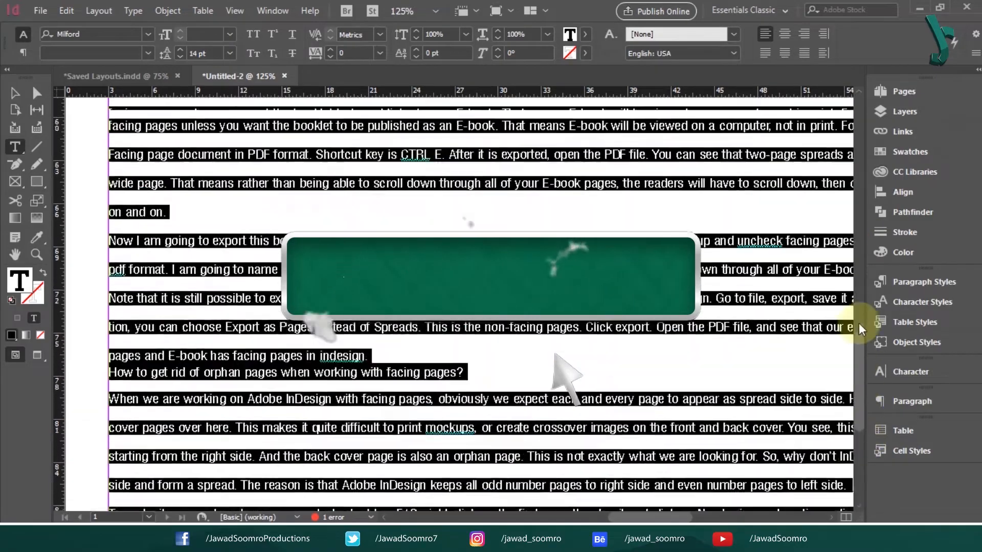
- Insert blank lines after the intro, after 'Facing pages.', and above the What if question
left_click(636, 306)
key("Return")
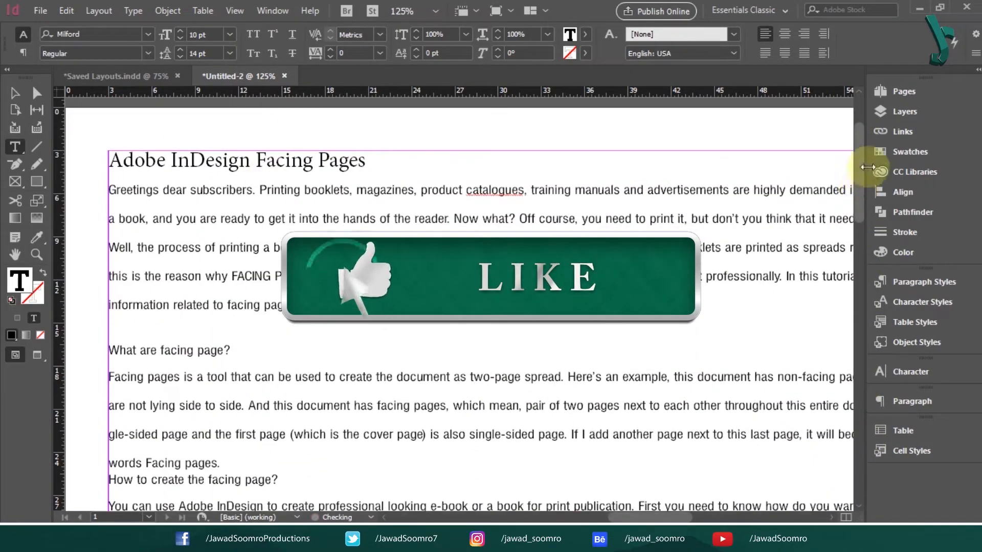
left_click(248, 343)
key("Return")
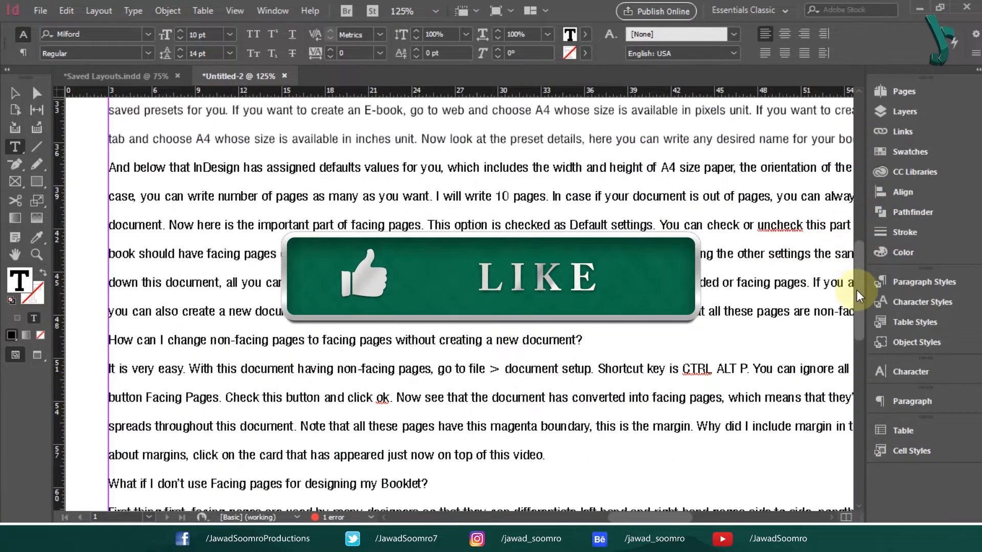
scroll(860, 294, "down", 3)
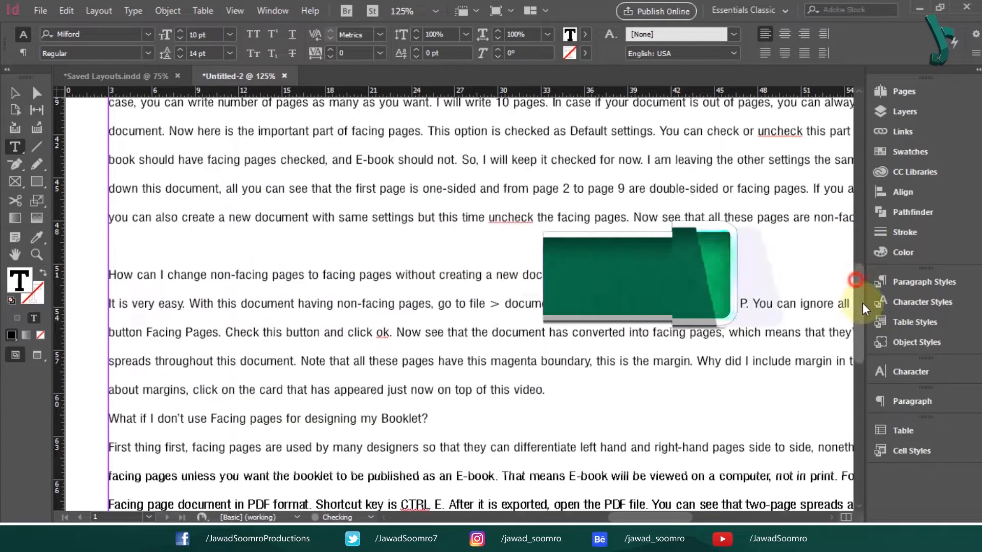
left_click(111, 357)
key("Return")
- Make the What if and How can I change question headings Bold at 12 pt
left_click_drag(460, 373, 111, 373)
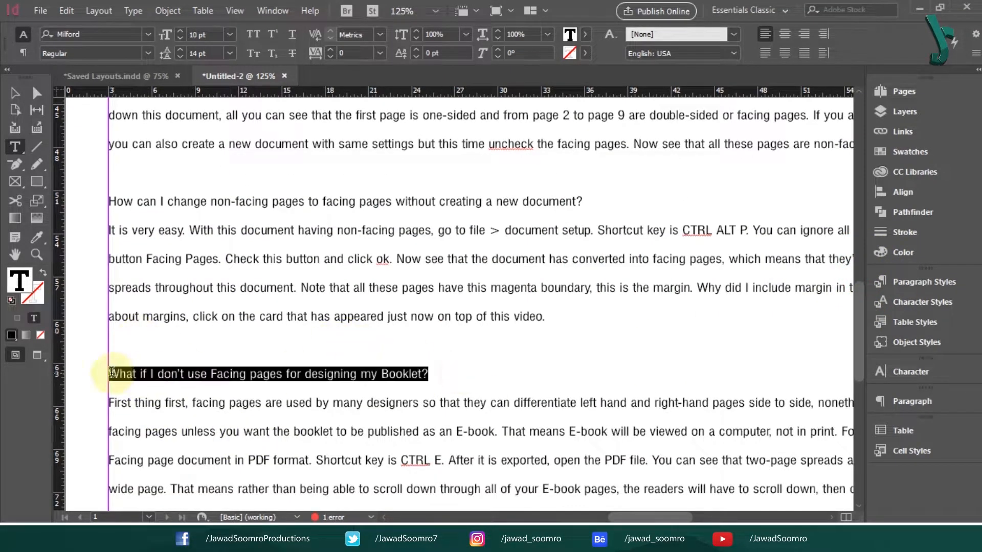
left_click(137, 53)
left_click(77, 98)
left_click(230, 35)
left_click(223, 145)
left_click_drag(609, 201, 503, 201)
left_click(149, 53)
left_click(112, 99)
left_click(226, 32)
left_click(213, 145)
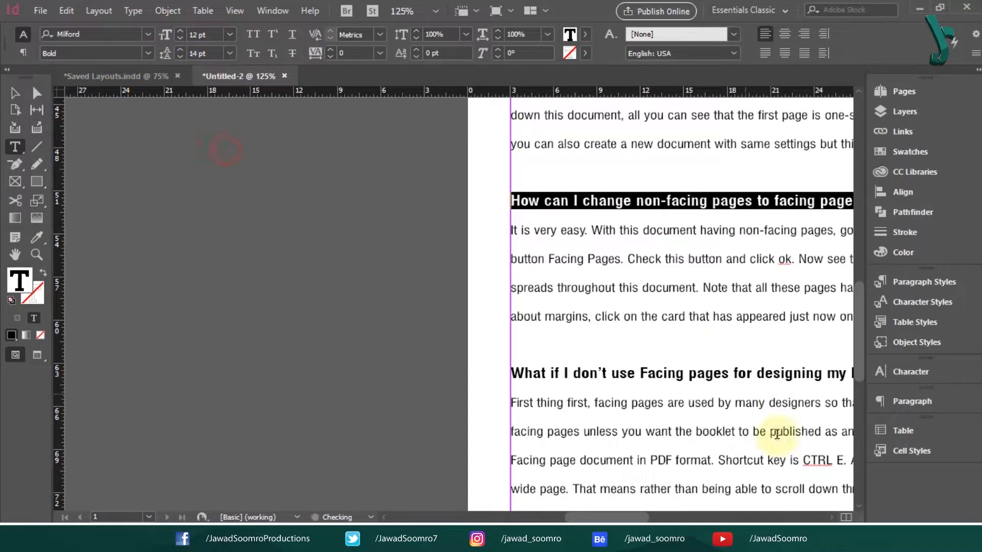
scroll(461, 301, "right", 5)
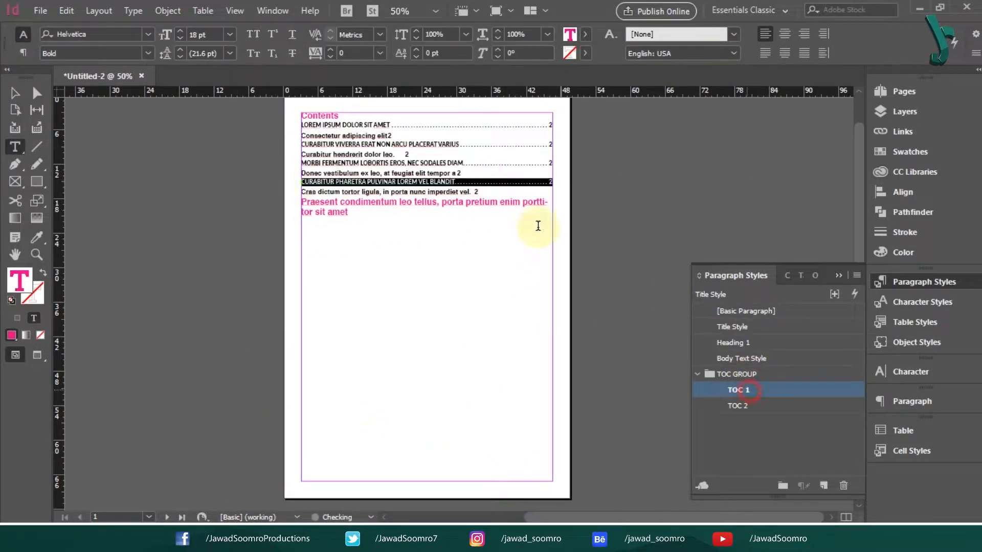
- Apply TOC 2 to the Consectetur, Curabitur, Donec vestibulum and Cras dictum contents entries
left_click(733, 406)
key("ctrl+1")
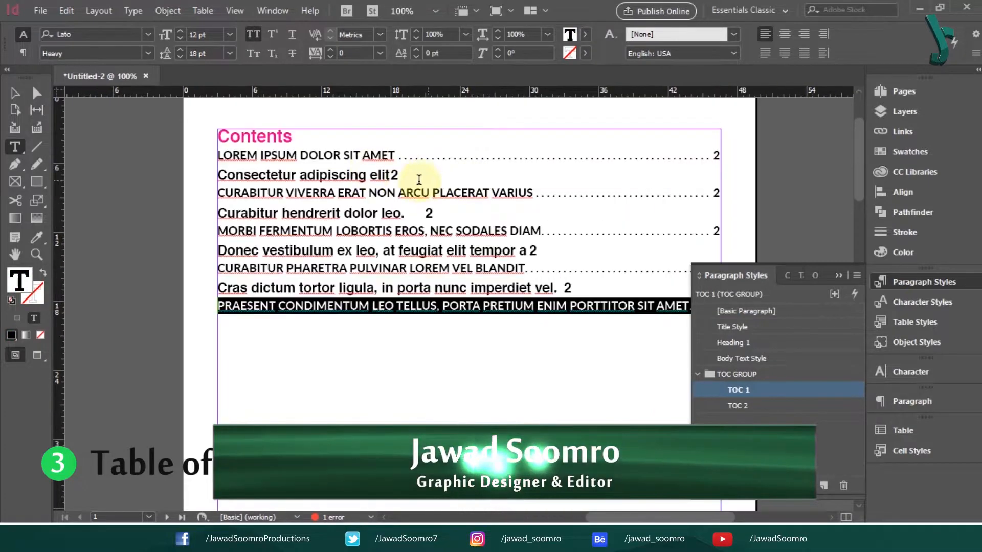
left_click_drag(453, 176, 192, 174)
left_click(737, 406)
left_click_drag(440, 218, 205, 218)
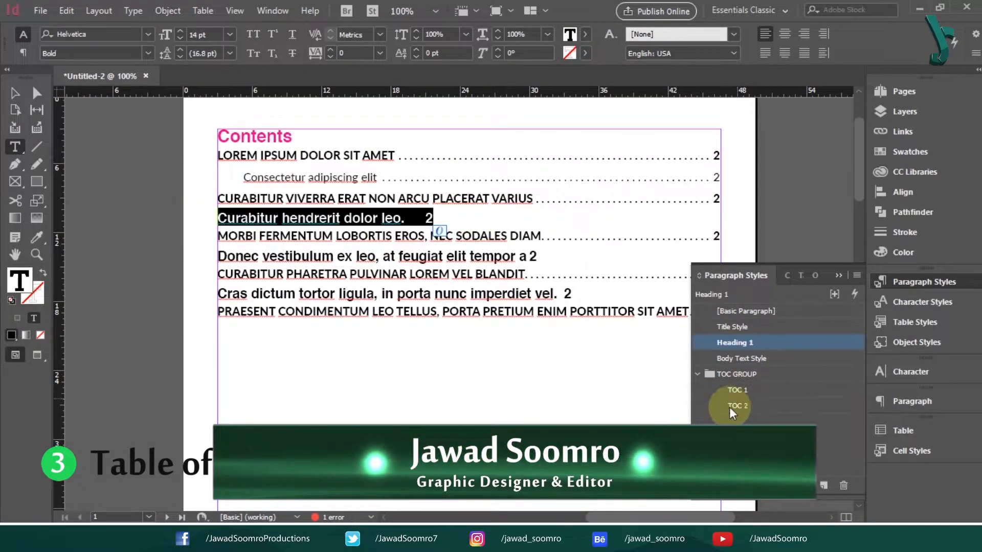
left_click(730, 407)
left_click_drag(545, 261, 205, 262)
left_click(798, 407)
left_click_drag(578, 305, 207, 307)
left_click(747, 406)
- Give the Contents title line a larger font size
left_click(15, 94)
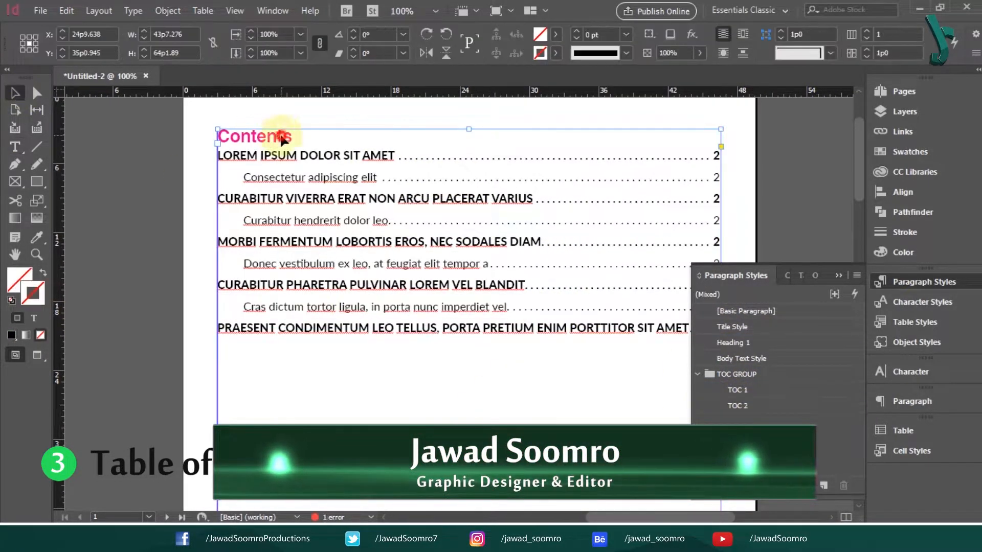
double_click(295, 138)
triple_click(209, 134)
left_click(229, 34)
left_click(228, 252)
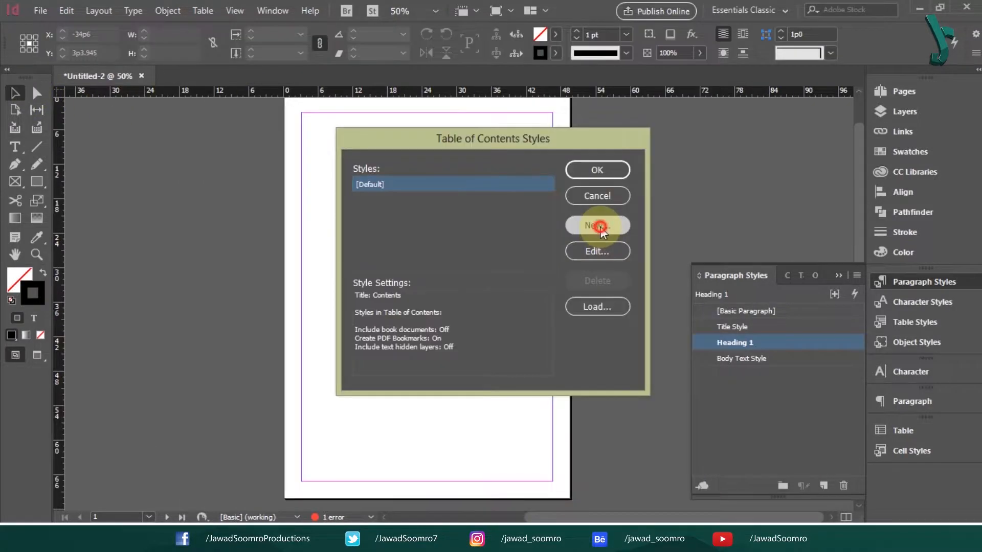
- Create TOC Style 1 including Title Style and Heading 1
left_click(591, 221)
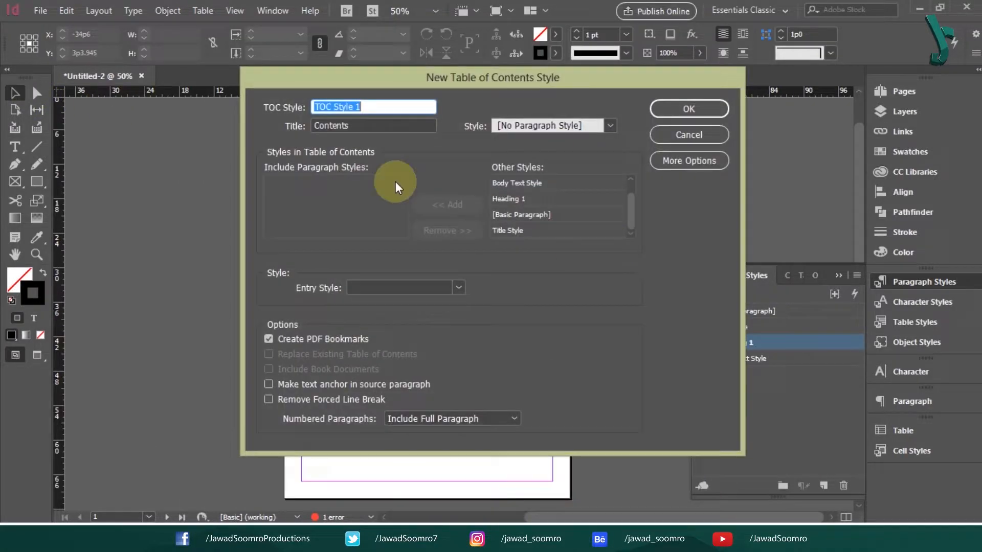
left_click(523, 231)
left_click(455, 204)
left_click(521, 215)
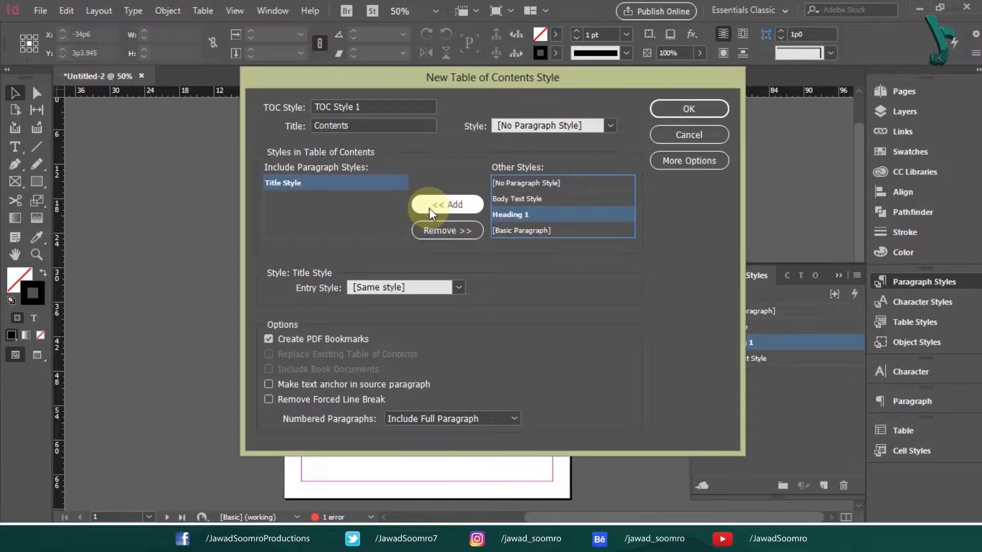
left_click(435, 207)
left_click(687, 110)
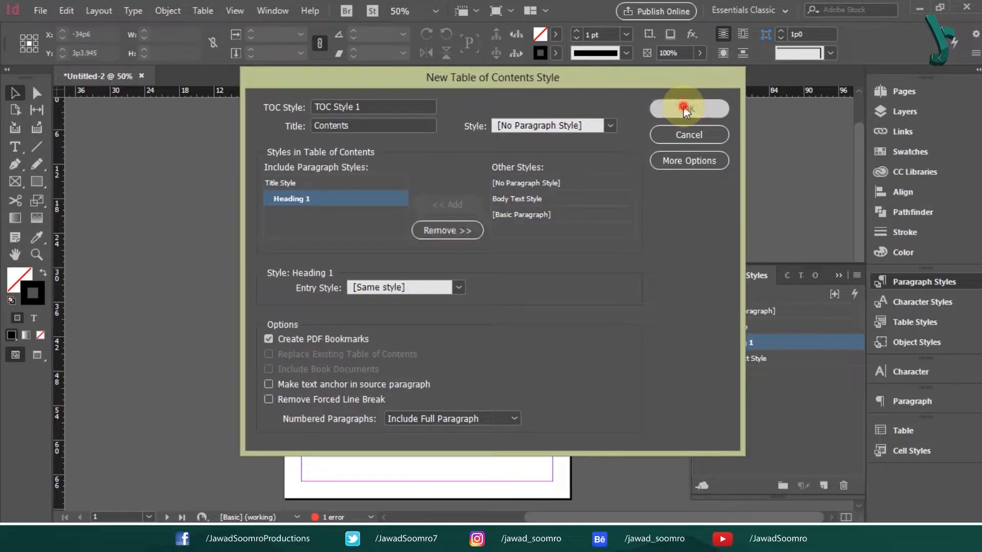
left_click(592, 168)
left_click(98, 10)
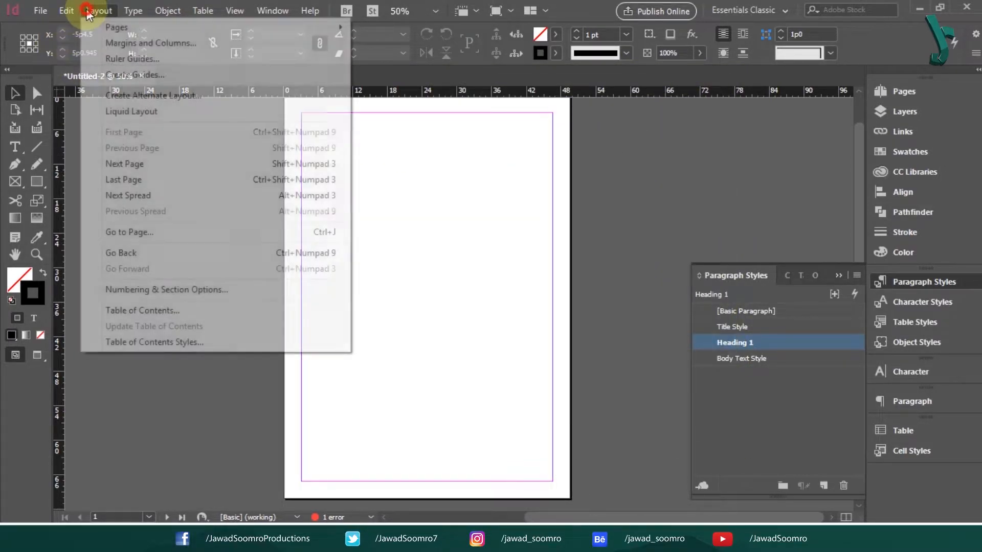
left_click(176, 309)
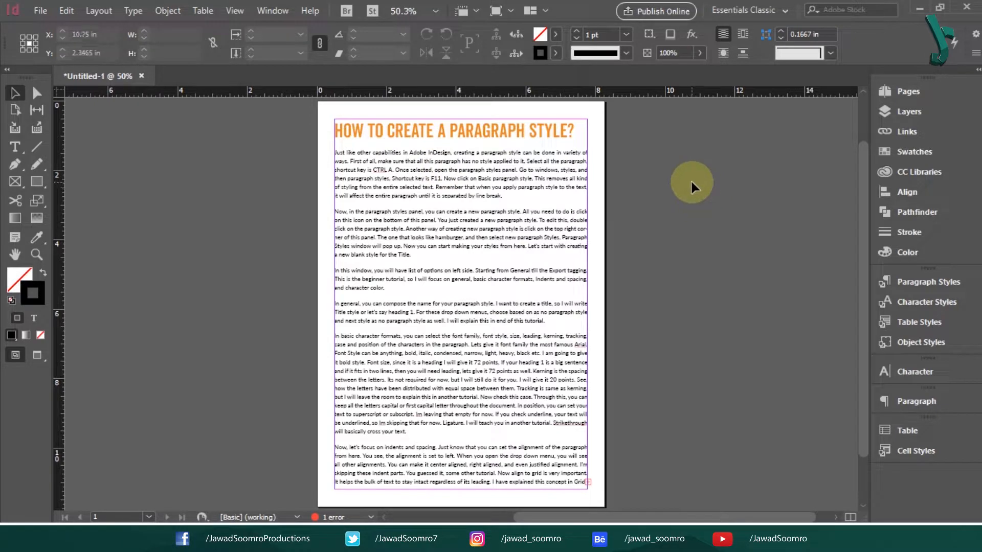
- Select the entire article story, heading and body text, with Ctrl+A
double_click(349, 155)
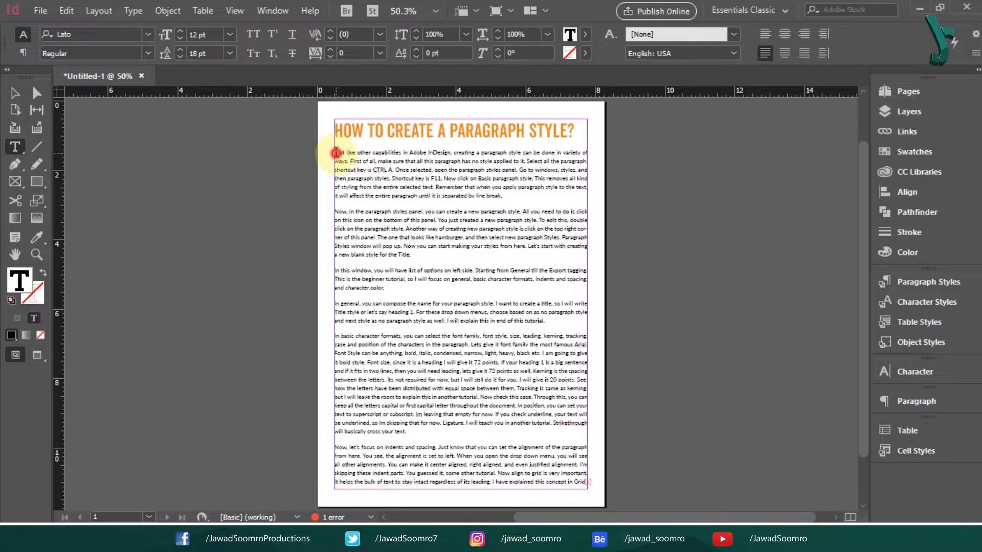
left_click_drag(338, 153, 486, 493)
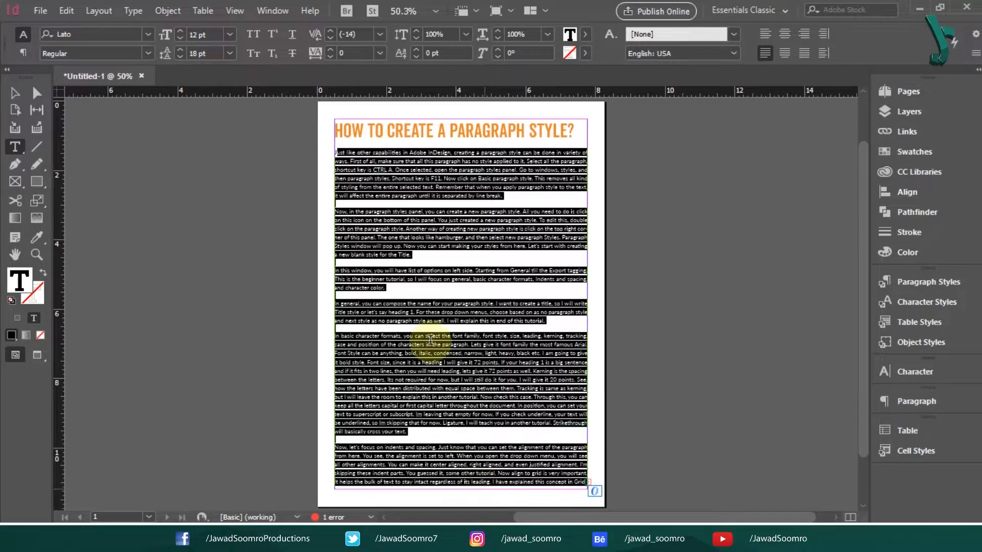
left_click(420, 220)
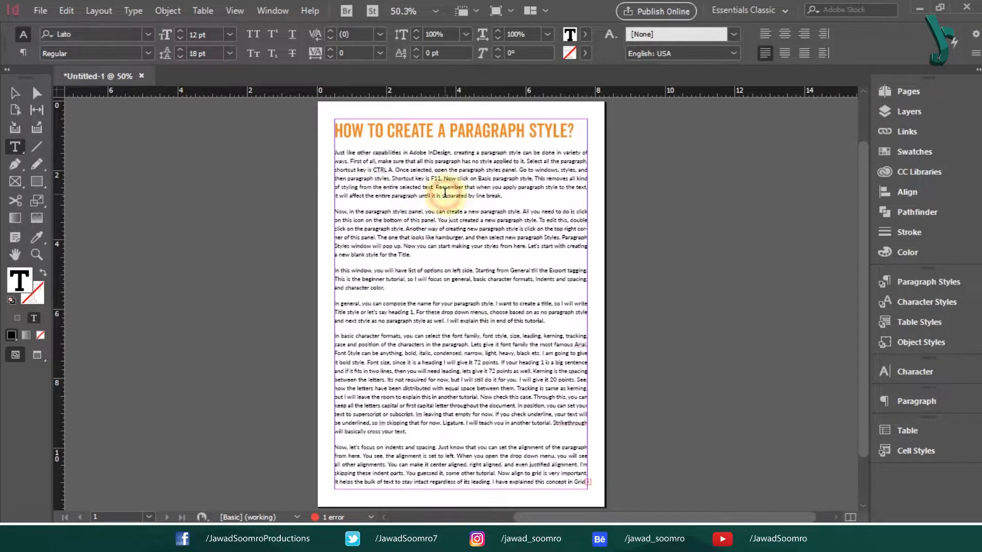
key("Escape")
key("ctrl+a")
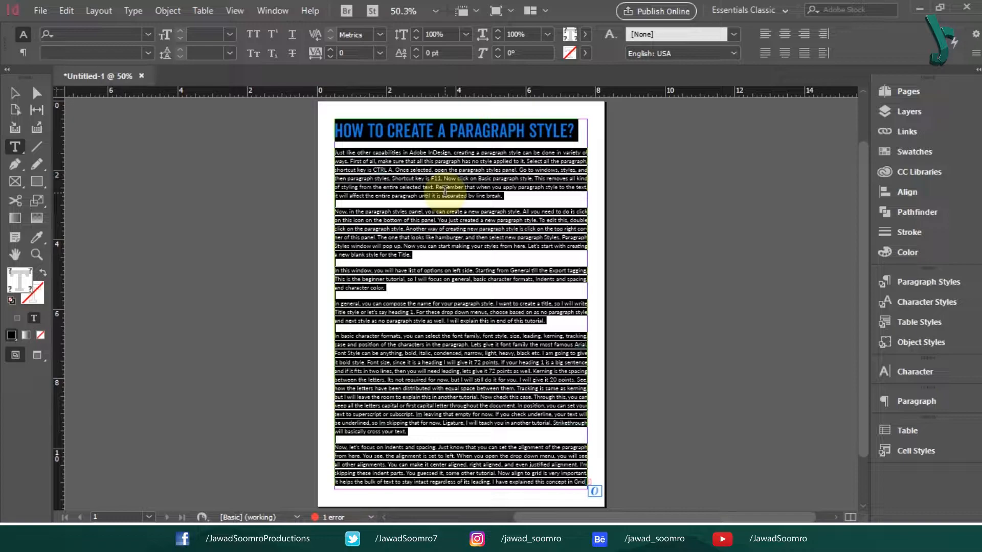
- Apply [Basic Paragraph] to all the selected article text from the Paragraph Styles panel
left_click(271, 11)
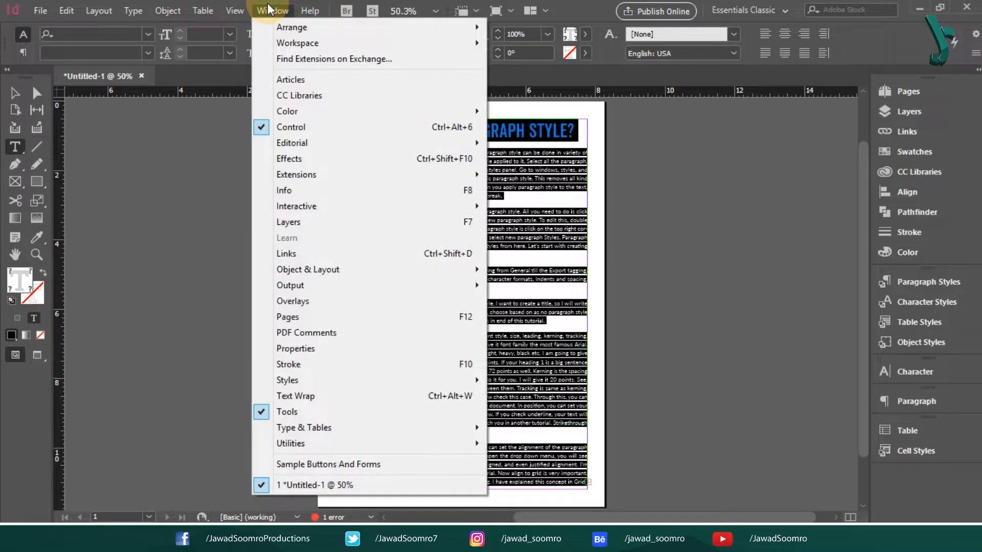
mouse_move(433, 387)
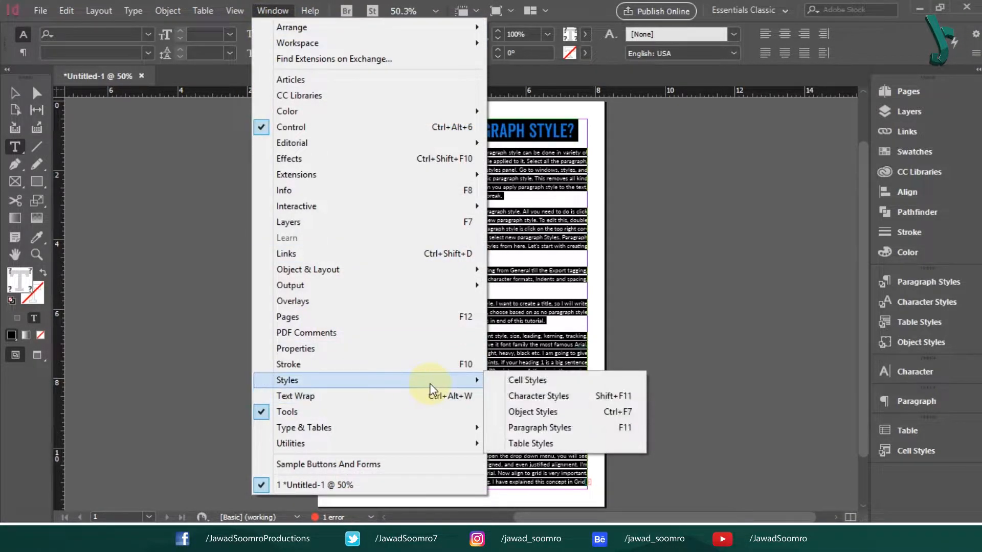
key("F11")
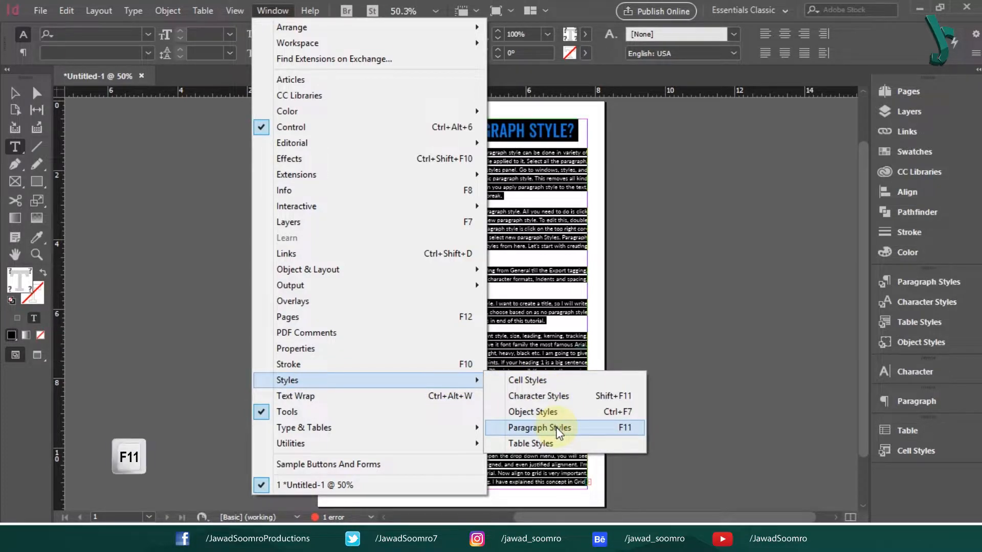
left_click(633, 427)
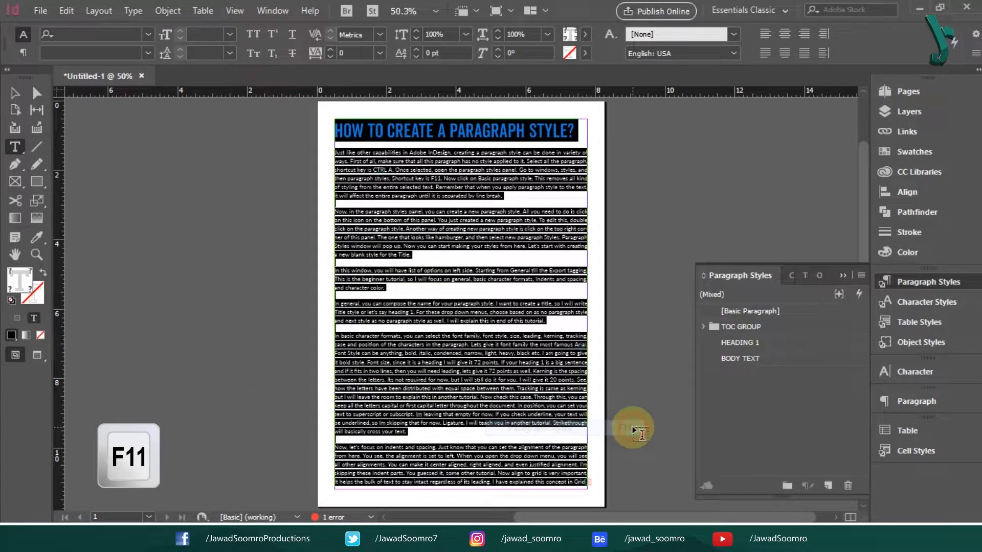
left_click(770, 313)
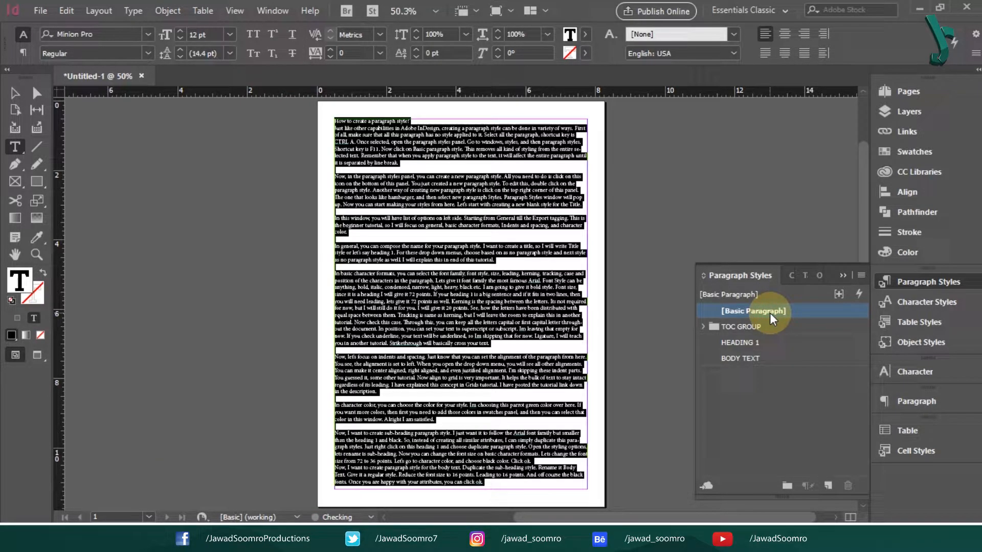
left_click(427, 323)
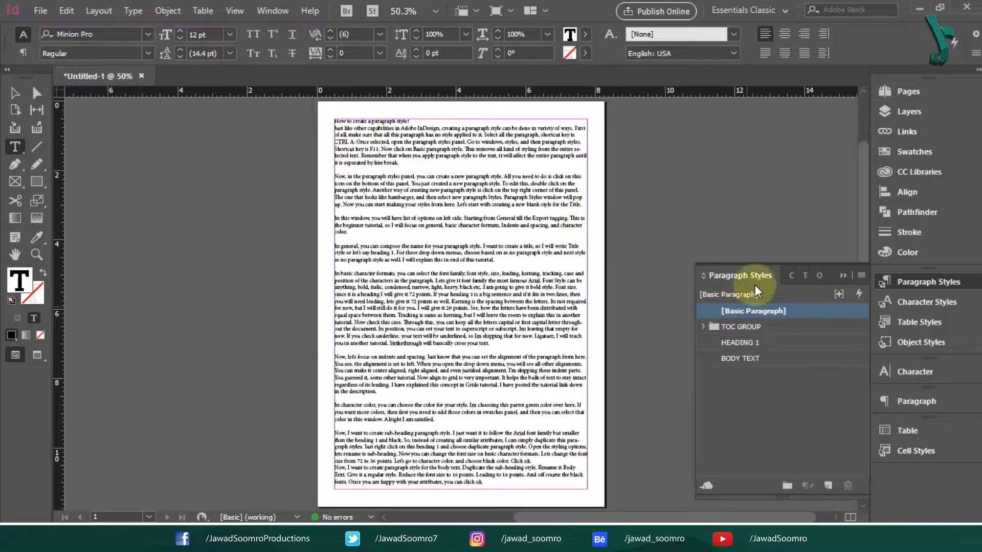
key("ctrl+z")
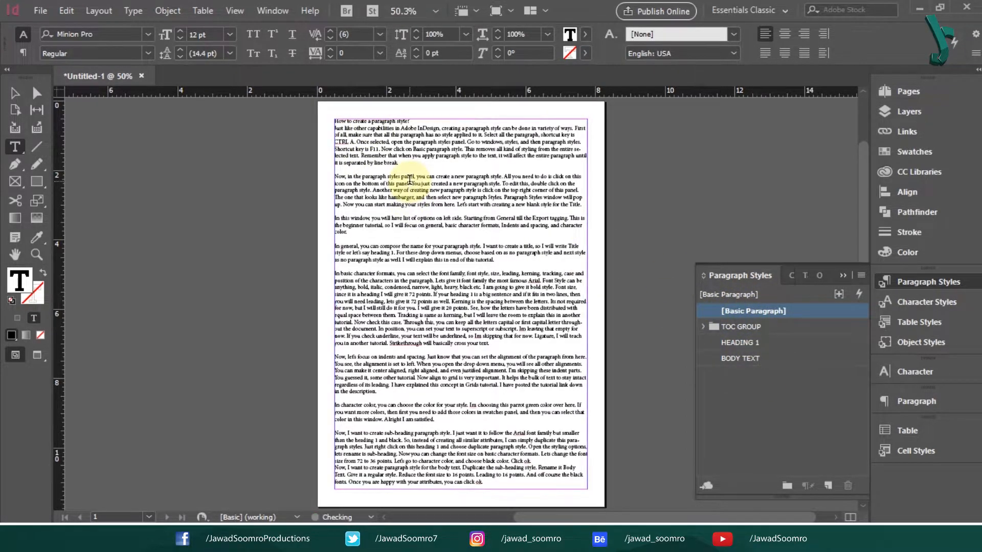
left_click(424, 169)
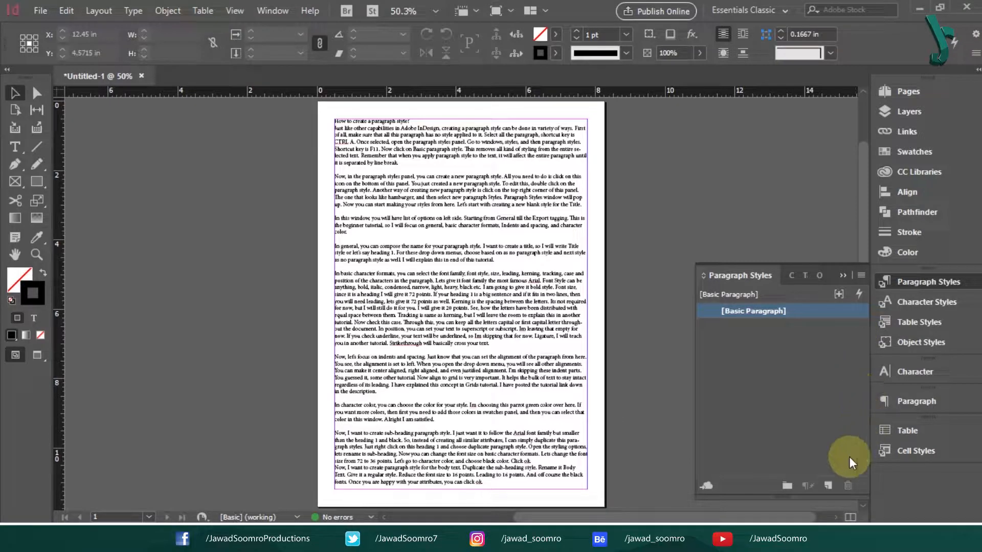
- Create Paragraph Style 1 in the Paragraph Styles panel and open its options
left_click(828, 486)
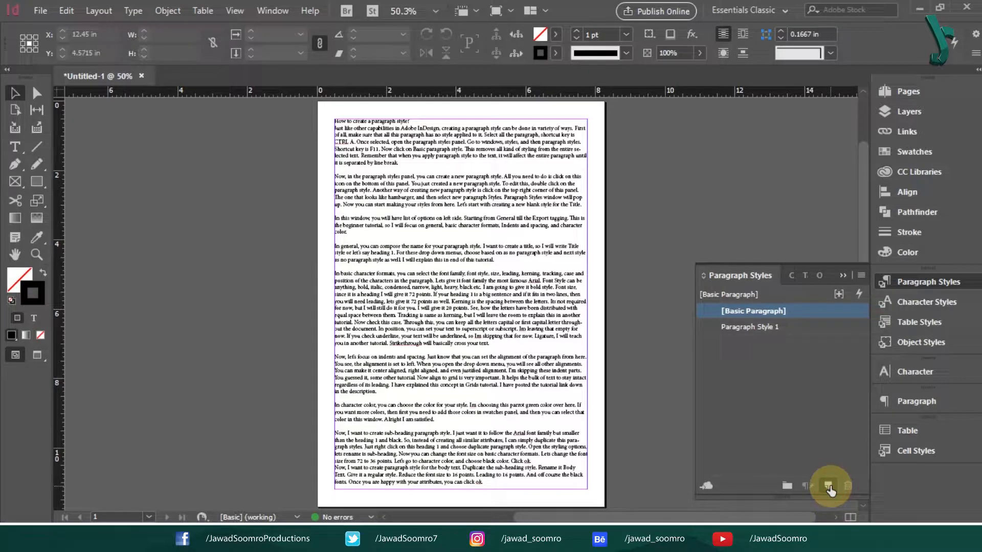
left_click(759, 331)
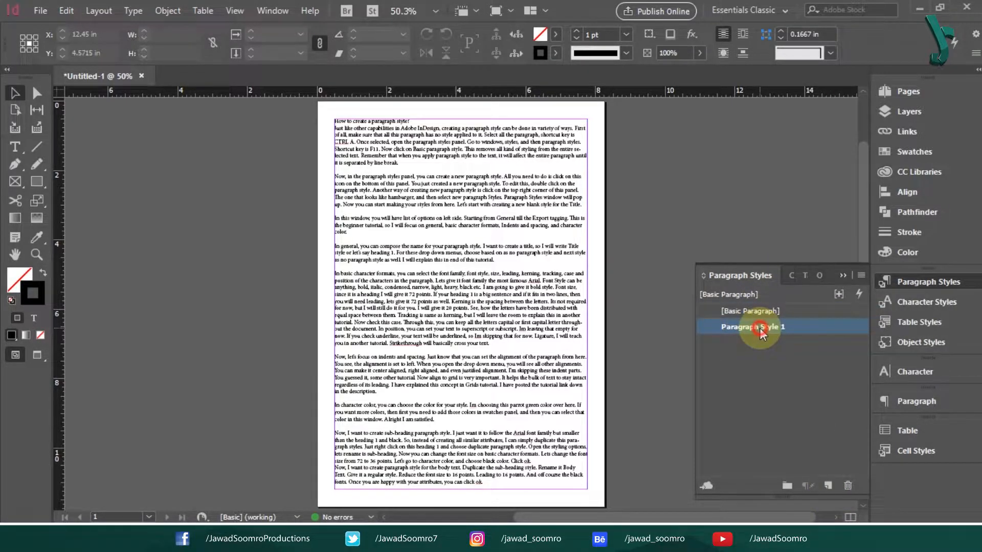
double_click(759, 330)
left_click_drag(348, 9, 601, 17)
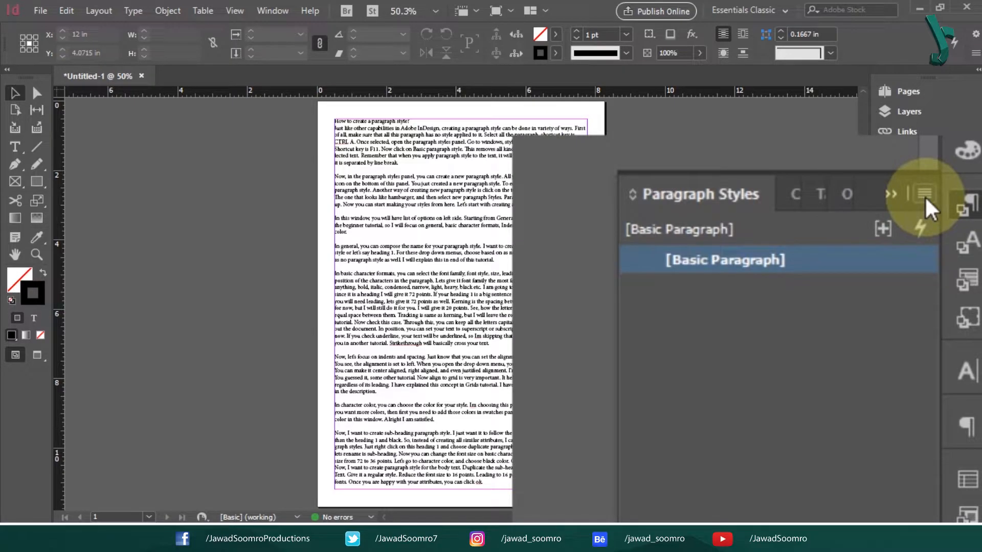
- Create a new paragraph style named 'Title' and open its options
left_click(861, 277)
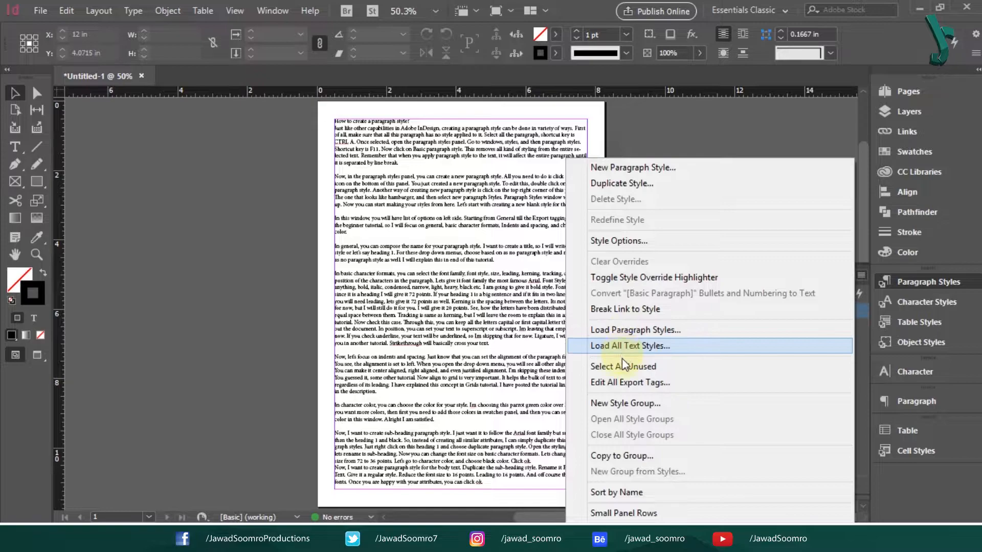
left_click(615, 173)
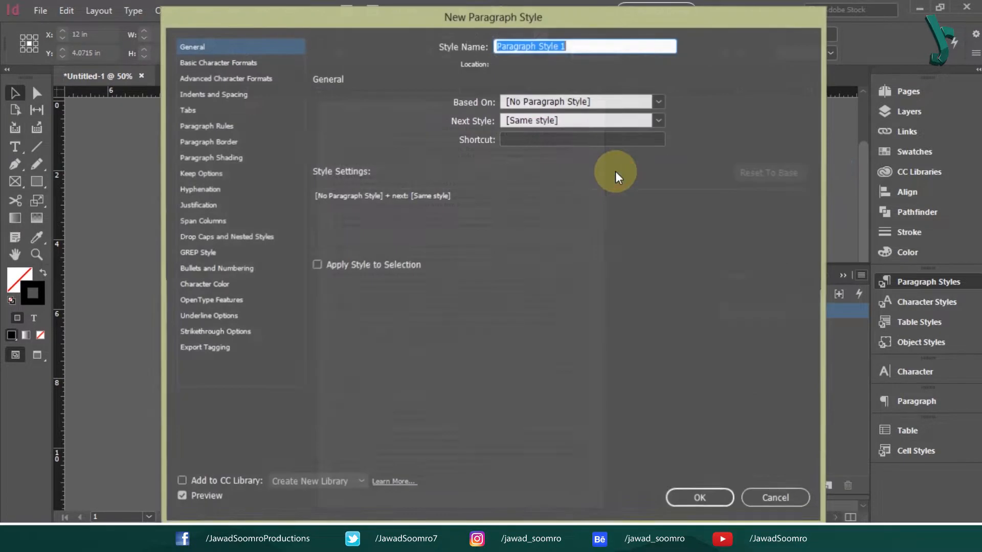
type("Ttitle")
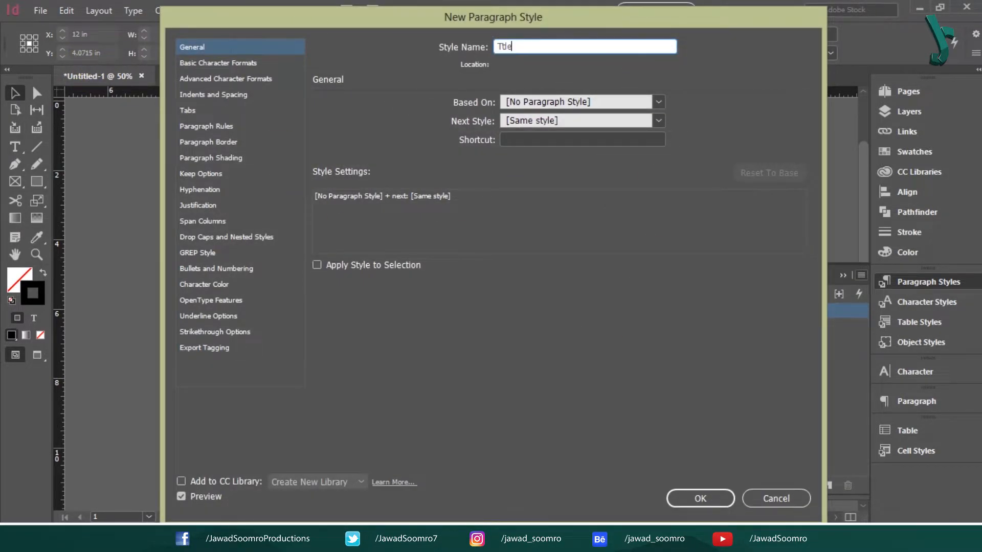
key("BackSpace")
key("BackSpace")
key("BackSpace")
key("BackSpace")
key("BackSpace")
type("itle")
left_click(695, 506)
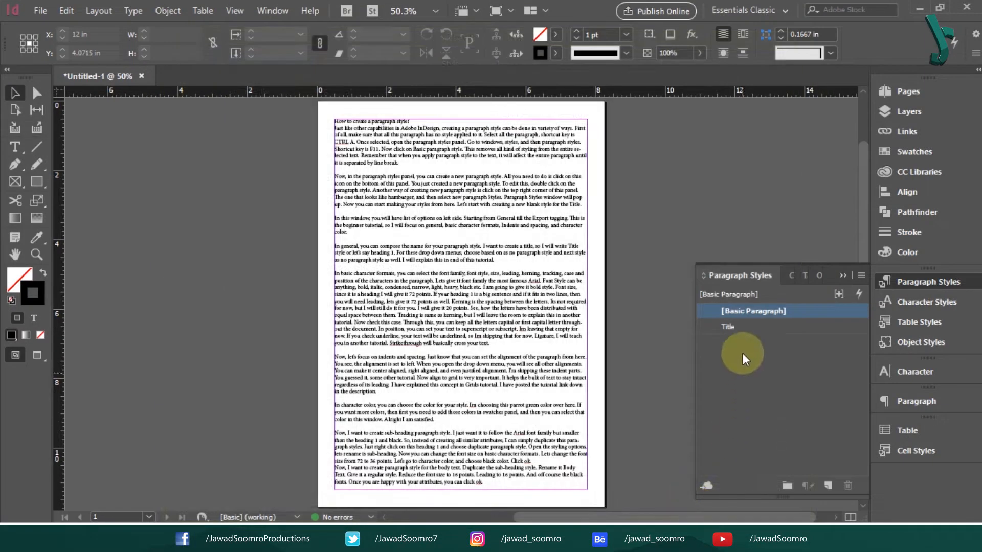
left_click(735, 330)
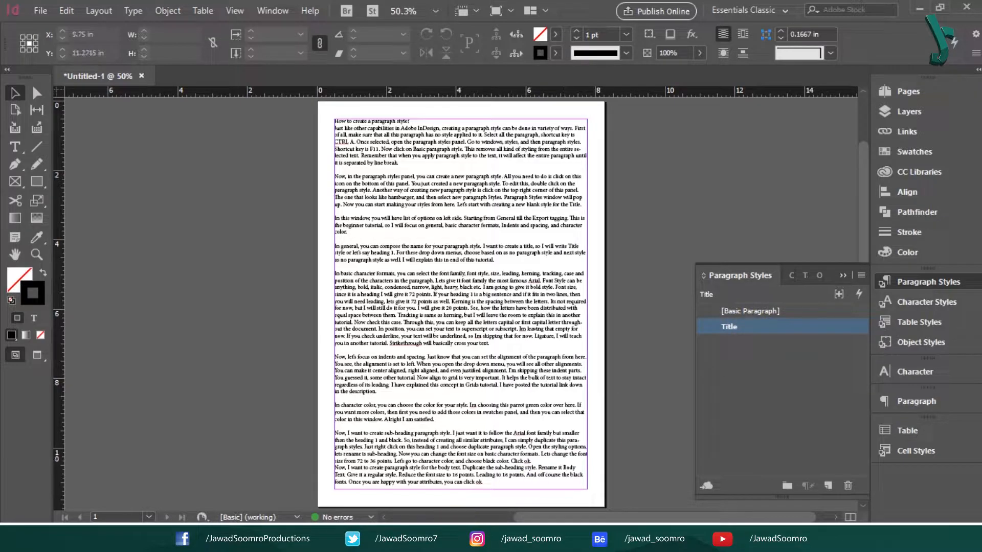
double_click(760, 328)
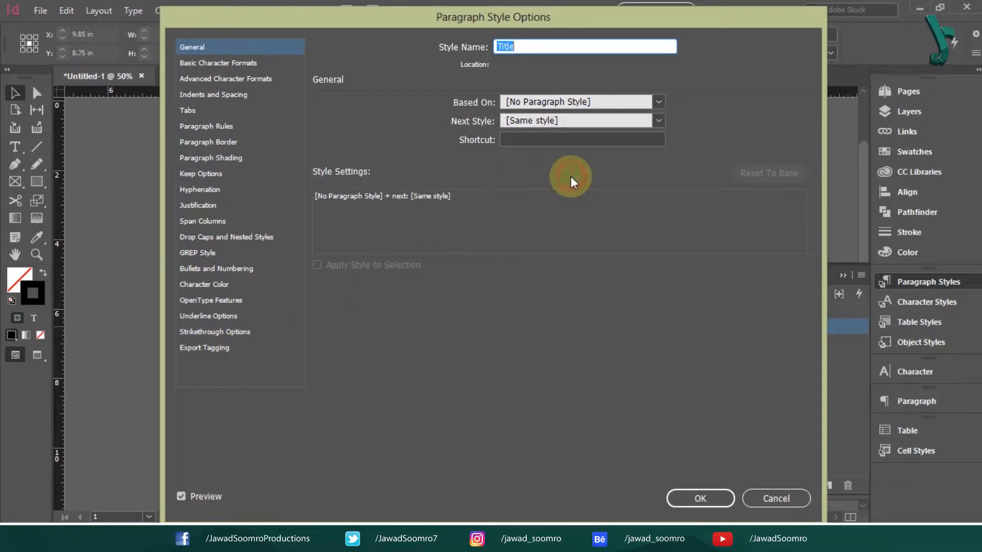
- Review the Title style's general, character, indent and colour settings
left_click(192, 47)
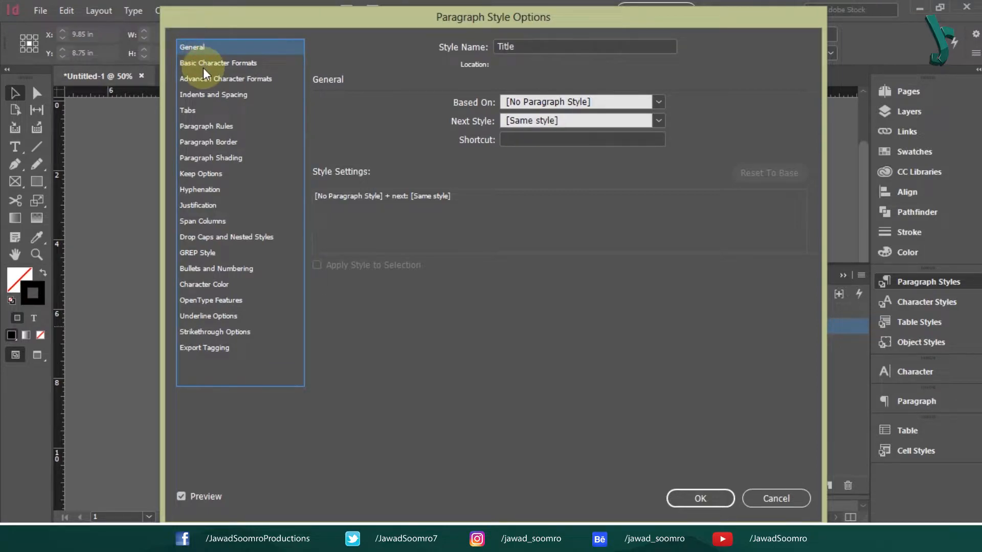
left_click(204, 63)
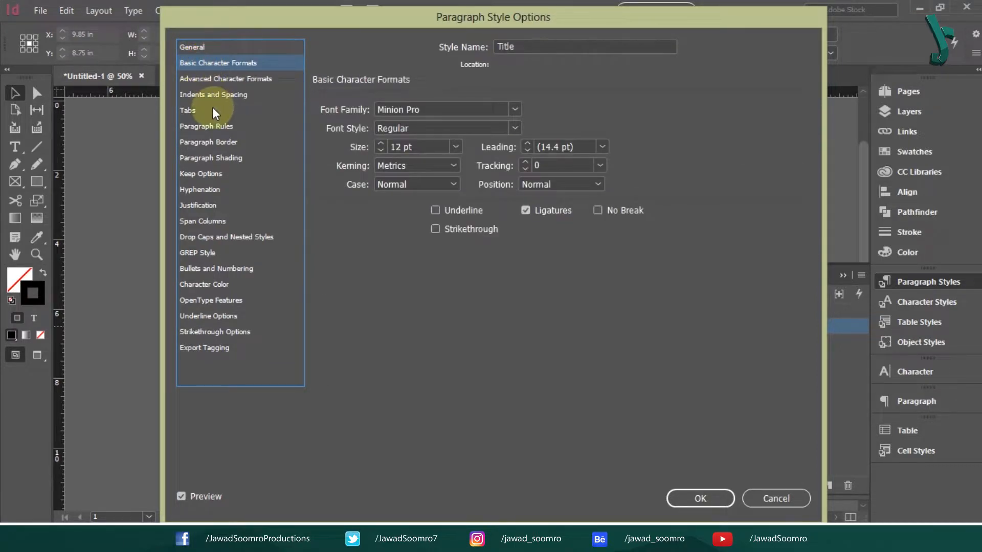
left_click(217, 94)
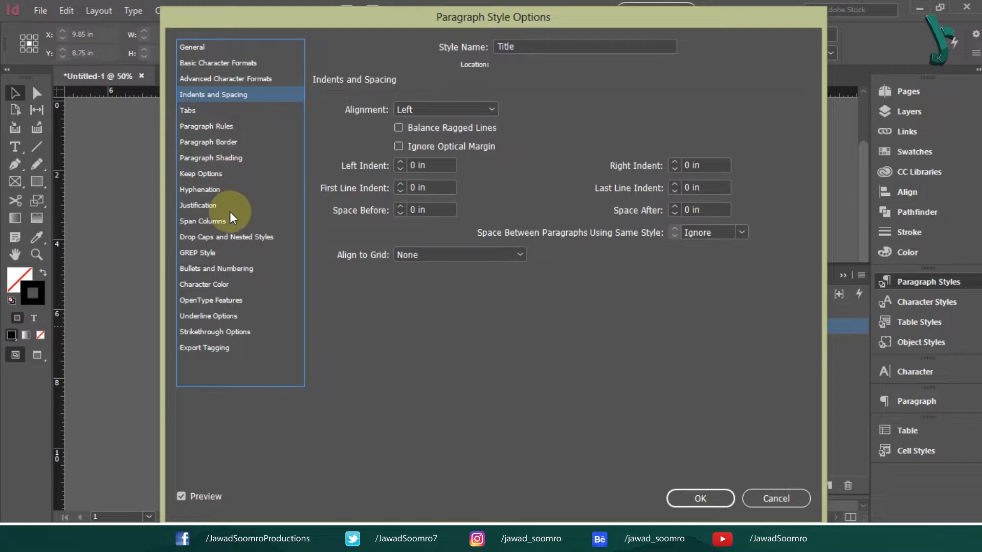
left_click(223, 292)
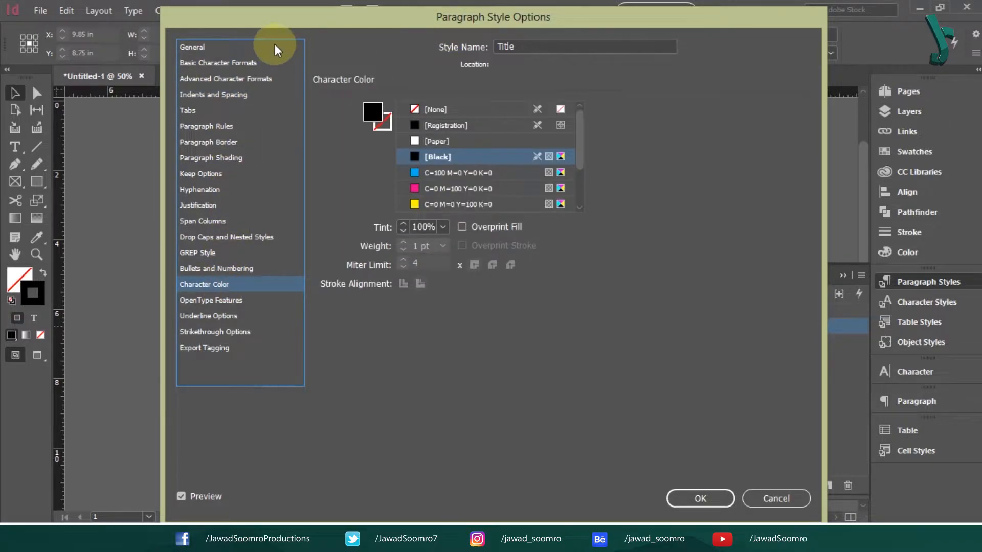
left_click(254, 48)
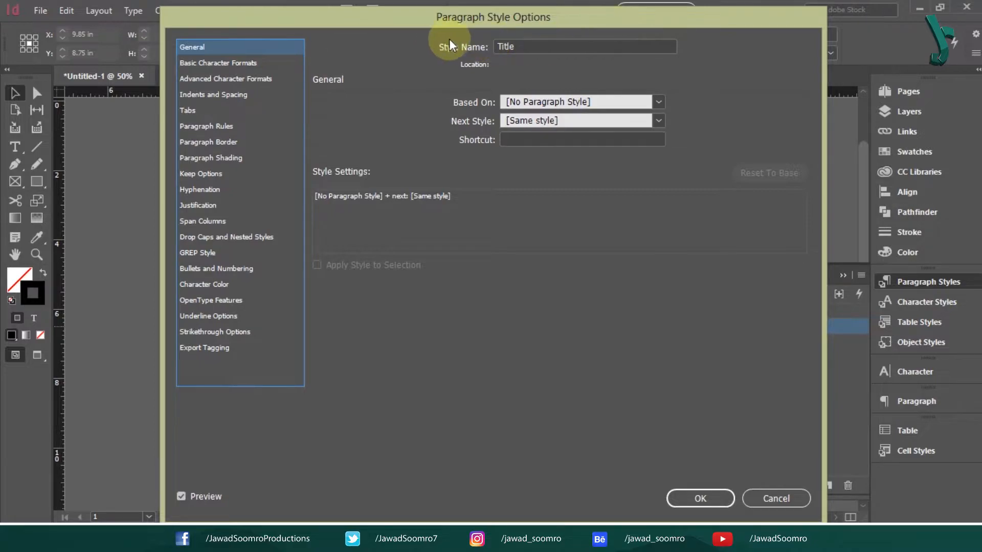
- Rename the style 'Heading 1', based on no style, with Next Style [No Paragraph Style]
left_click(533, 45)
left_click(538, 46)
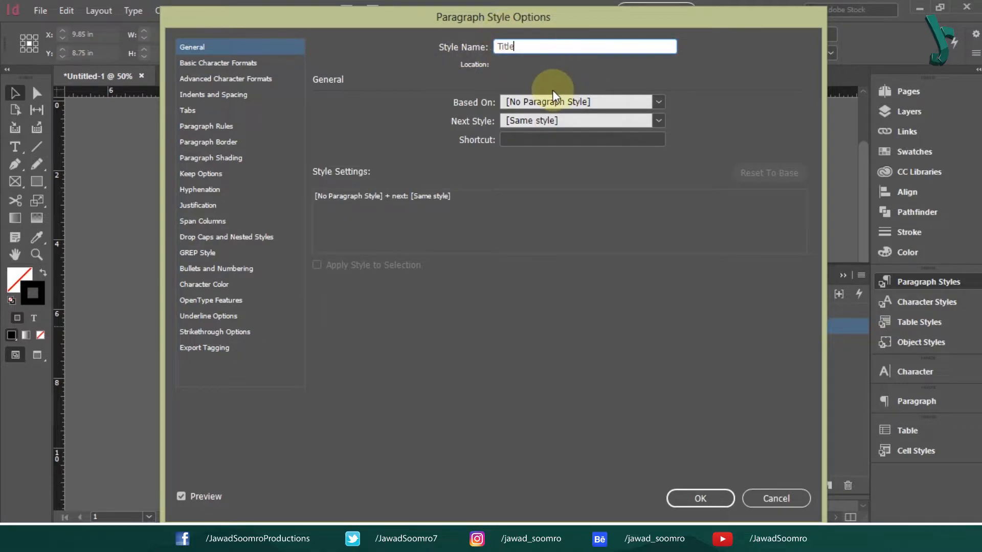
double_click(557, 48)
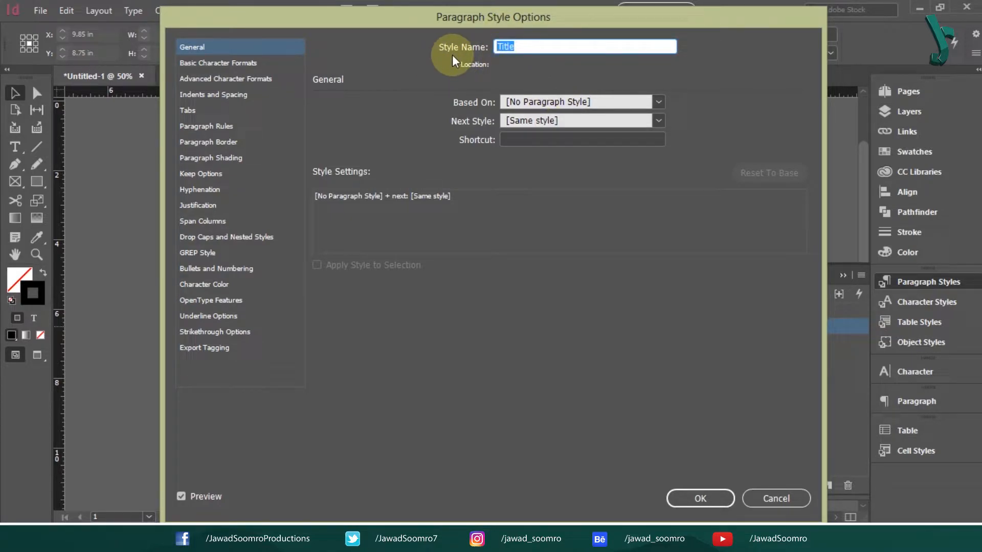
type("adin")
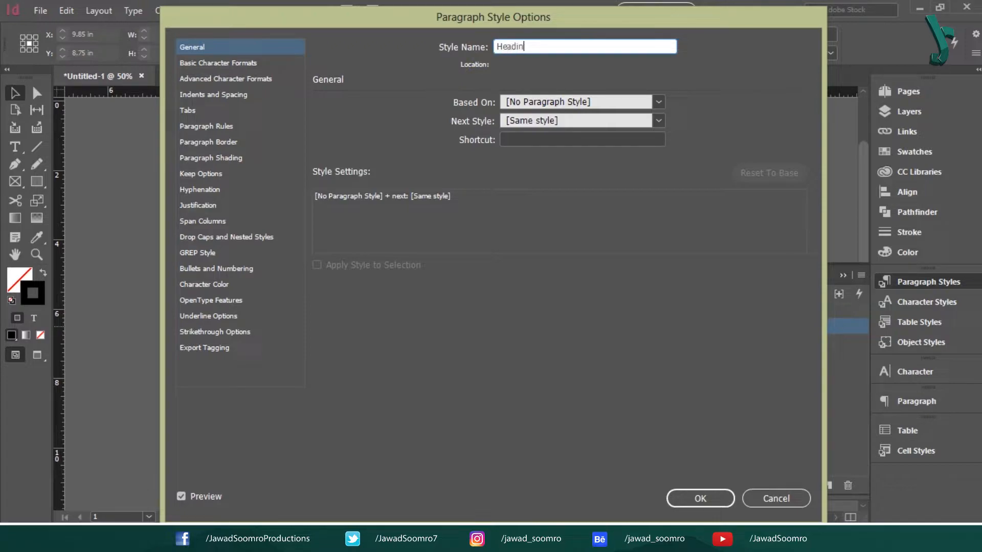
type("g 1")
left_click(551, 103)
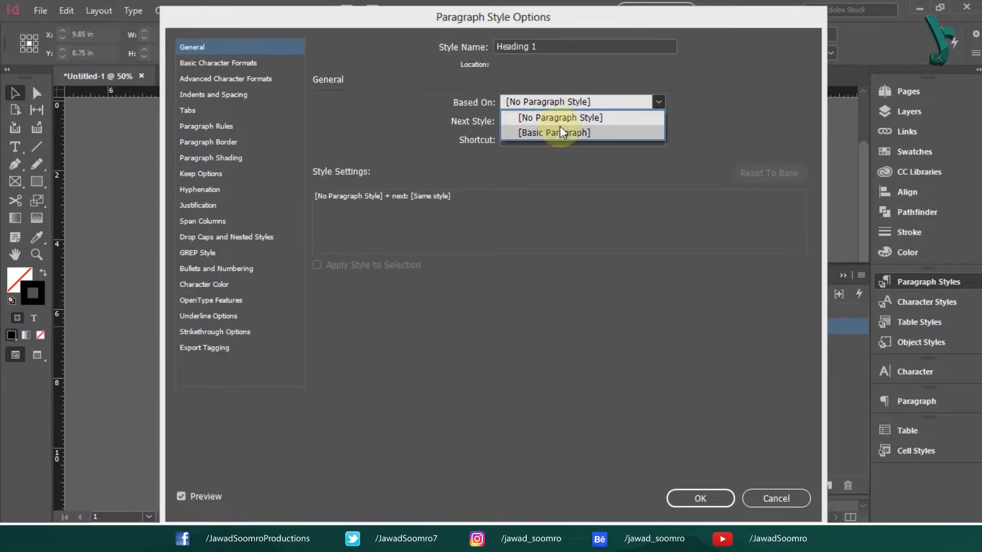
left_click(561, 120)
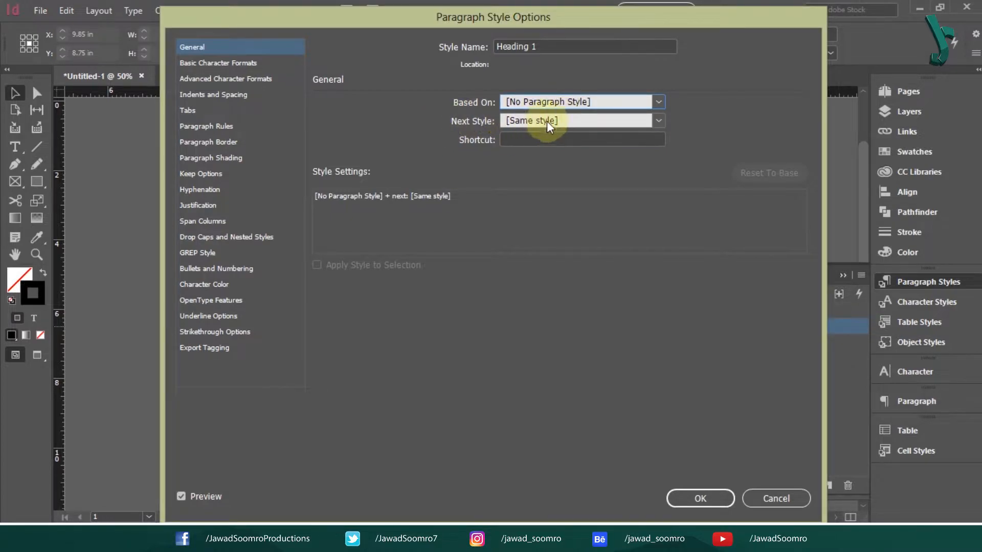
left_click(548, 121)
left_click(557, 152)
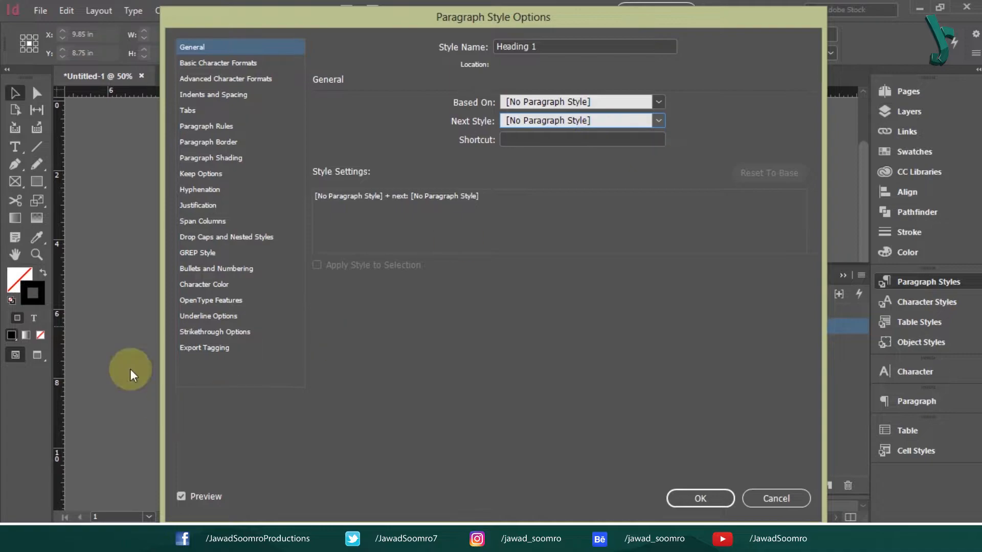
left_click(223, 64)
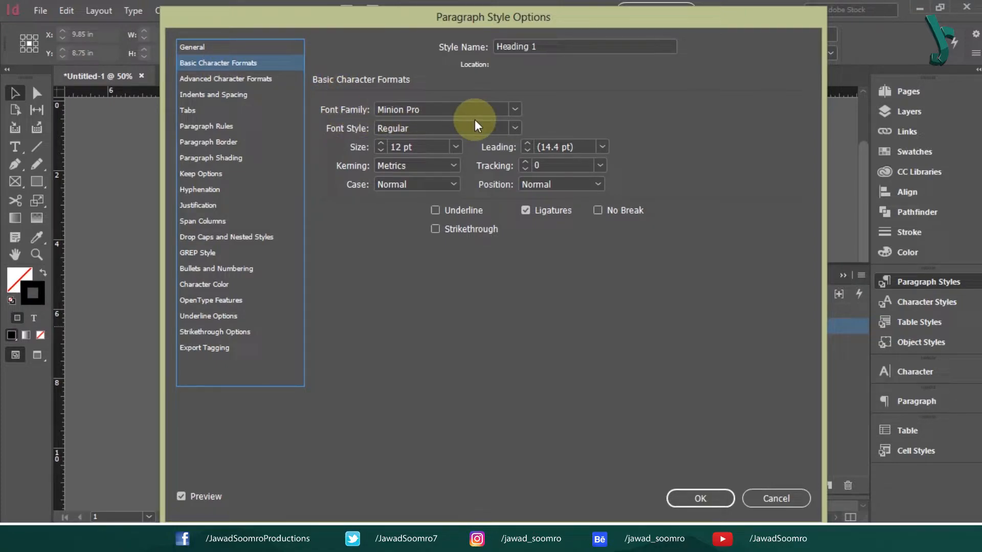
- Step through the Basic Character Formats fields: size, leading, kerning, tracking, case, position
key("Tab")
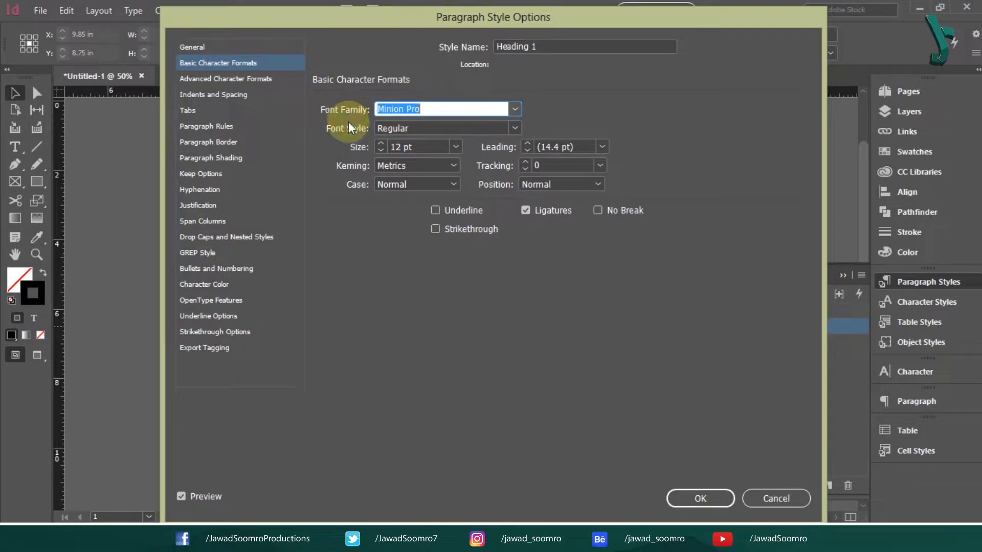
key("Tab")
left_click(356, 149)
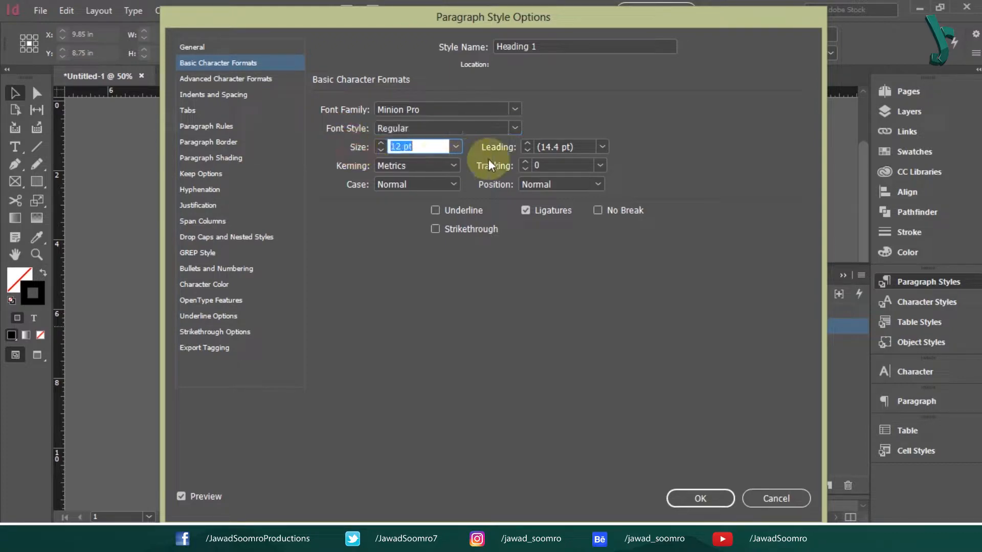
left_click(488, 145)
left_click(349, 164)
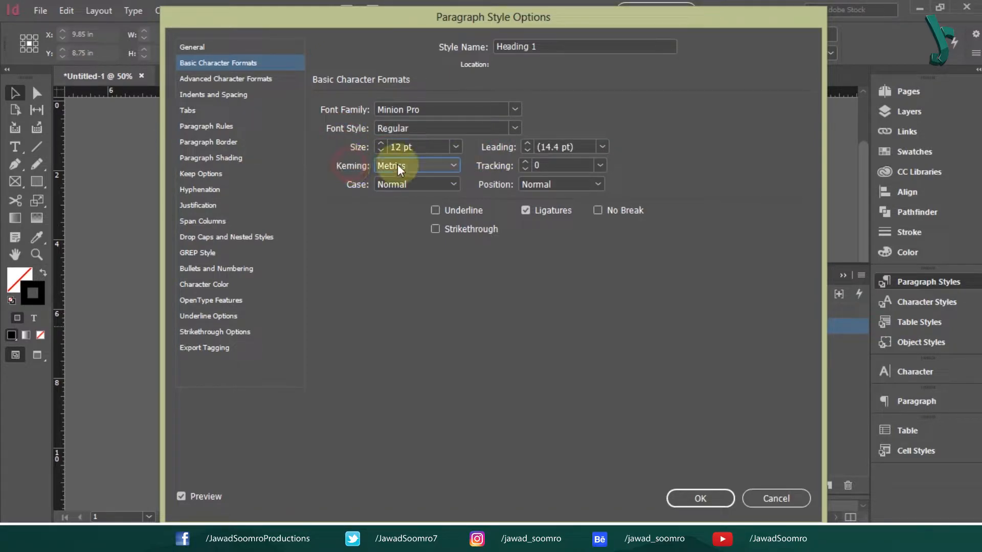
left_click(499, 164)
left_click(354, 183)
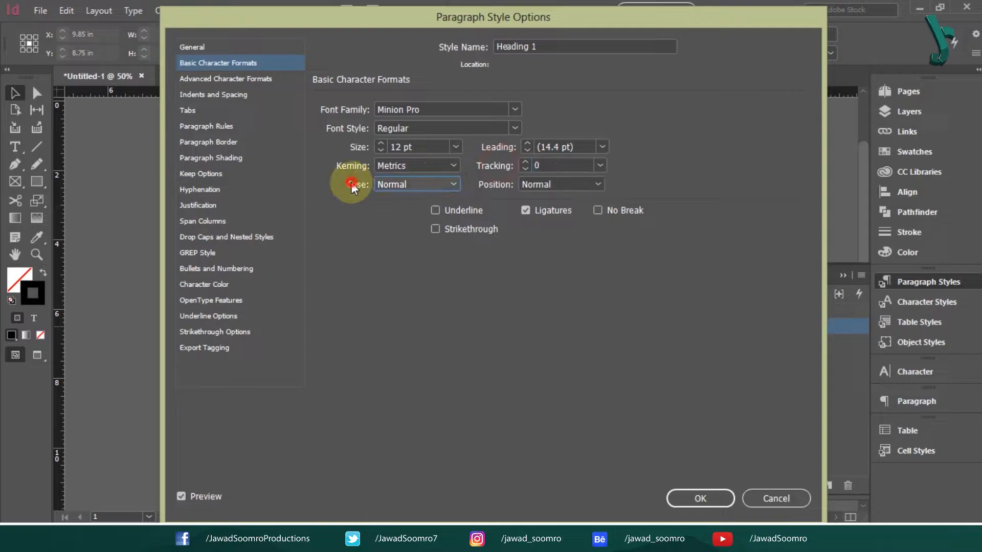
left_click(501, 182)
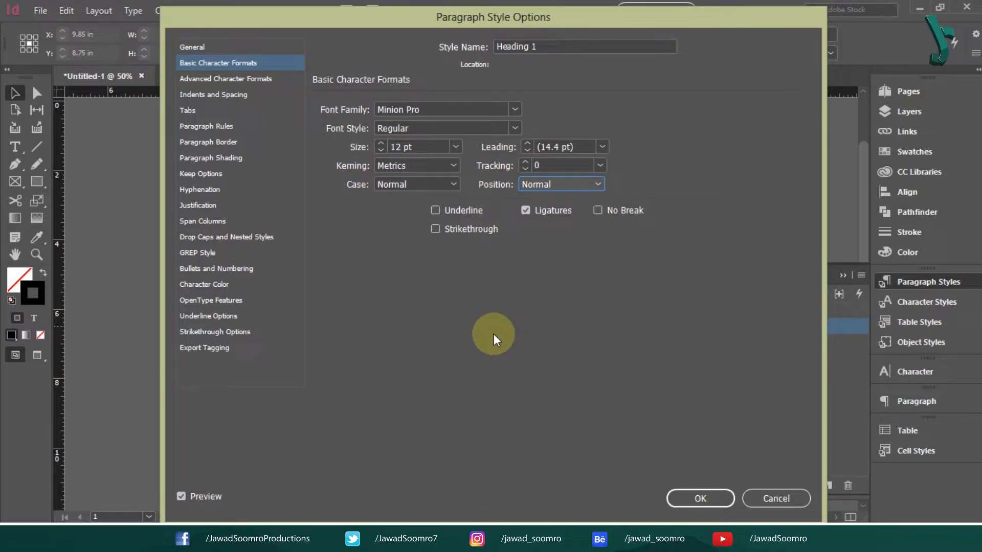
- Set the Heading 1 font to Arial Bold at 72 pt
left_click(515, 109)
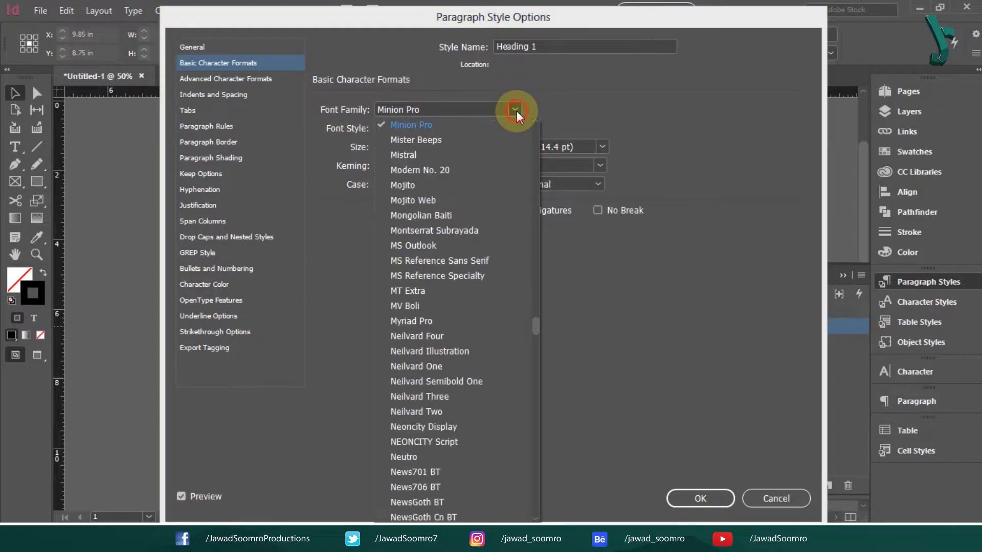
left_click_drag(537, 153, 536, 145)
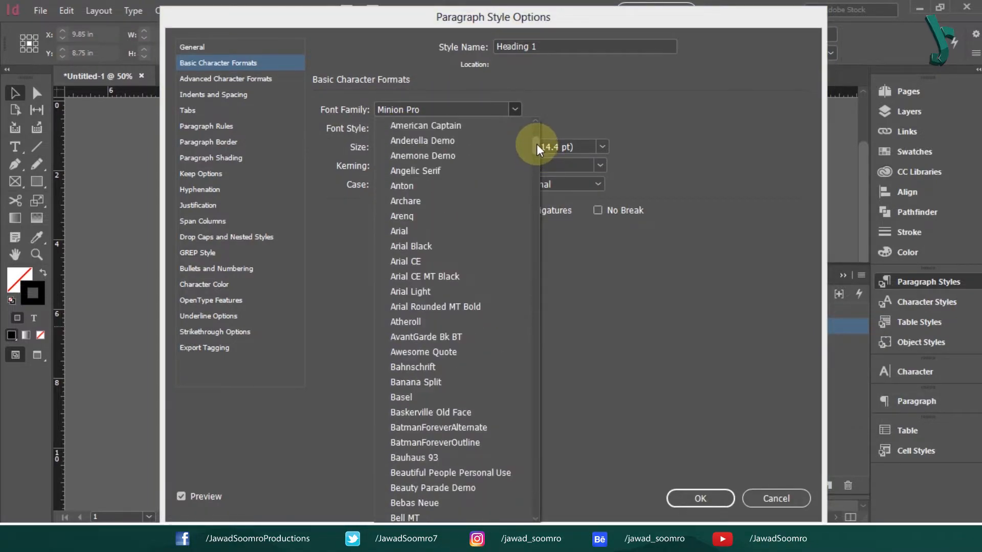
left_click(429, 228)
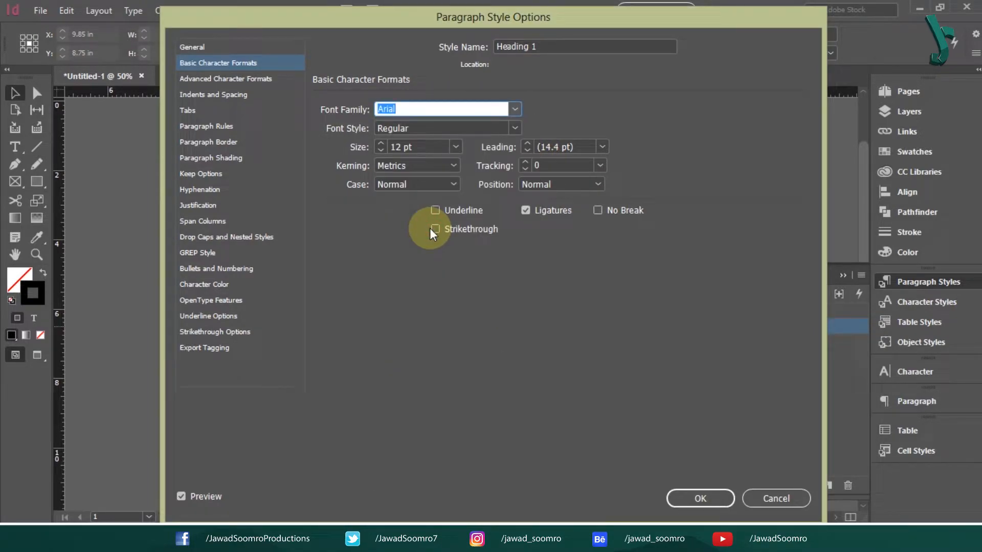
left_click(394, 128)
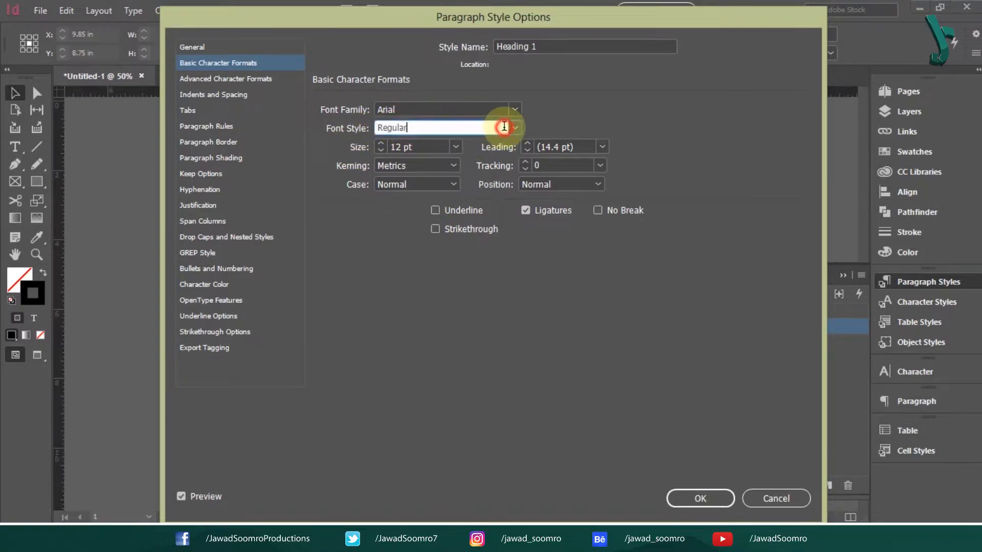
left_click(515, 128)
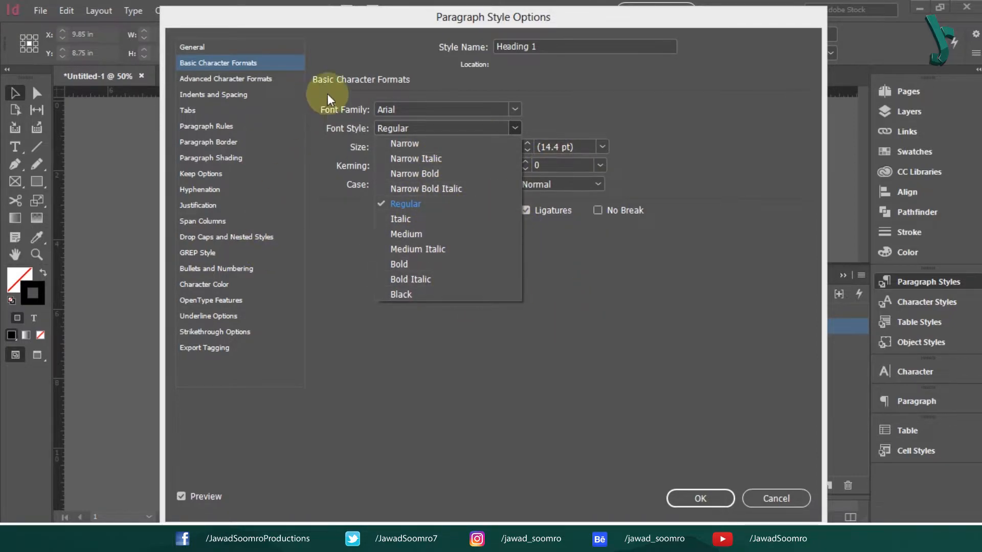
left_click(404, 265)
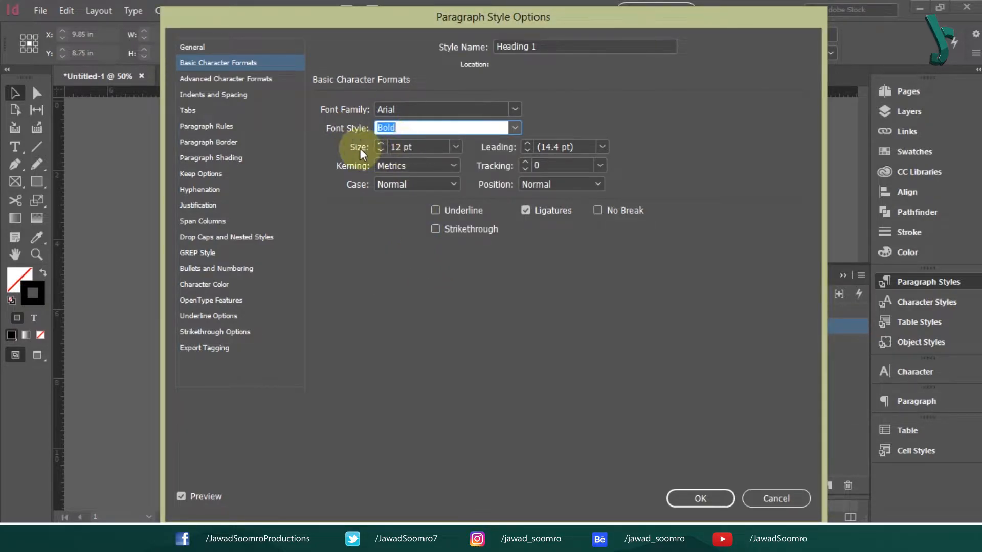
key("Tab")
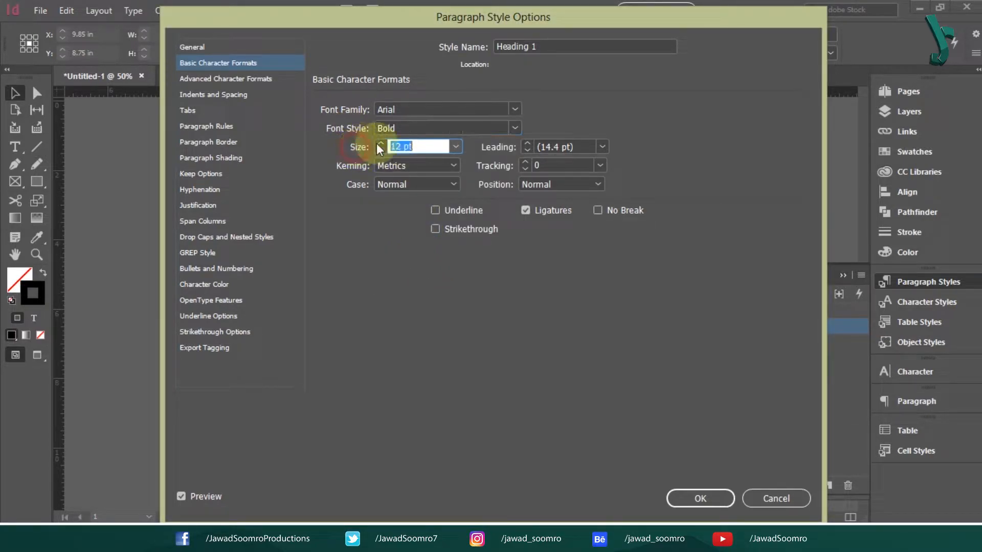
left_click(457, 147)
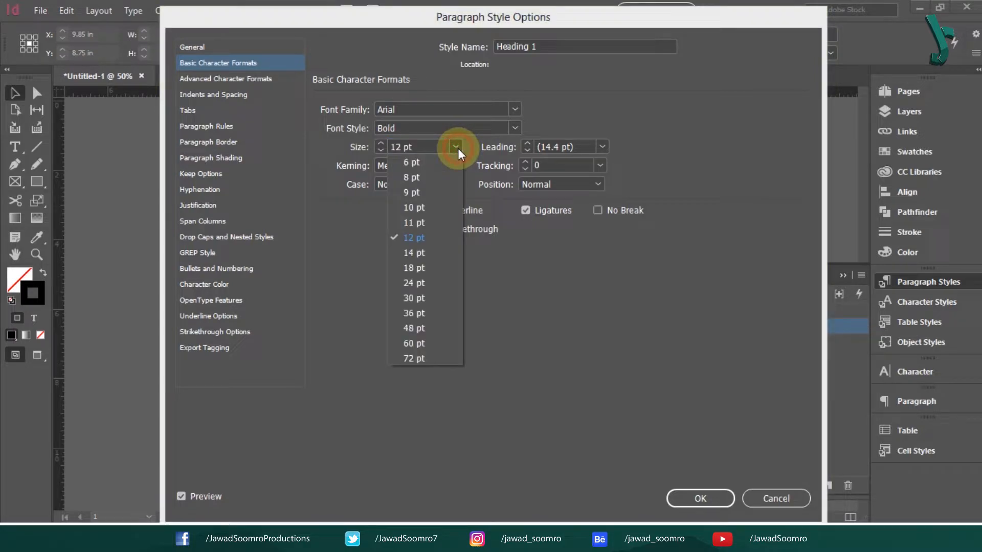
left_click(439, 356)
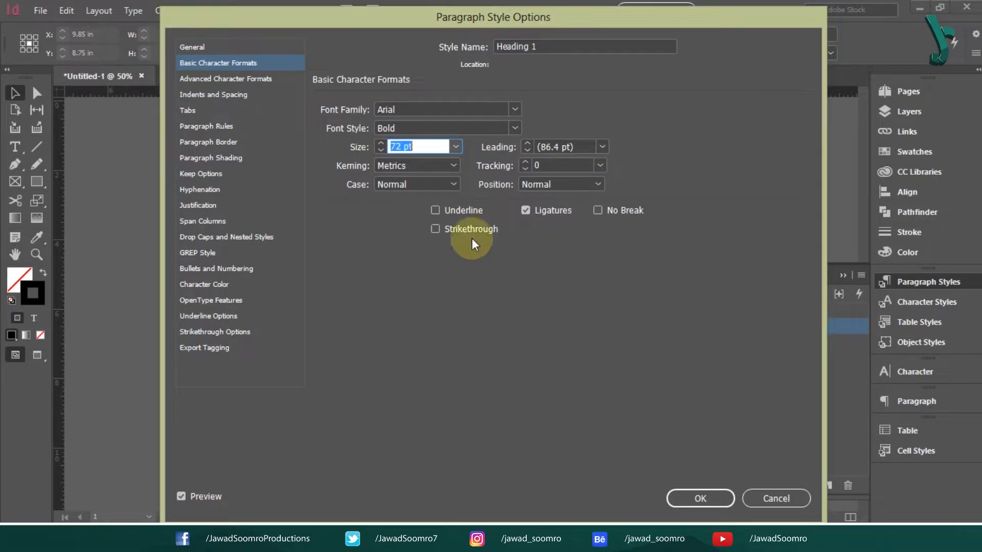
left_click(577, 147)
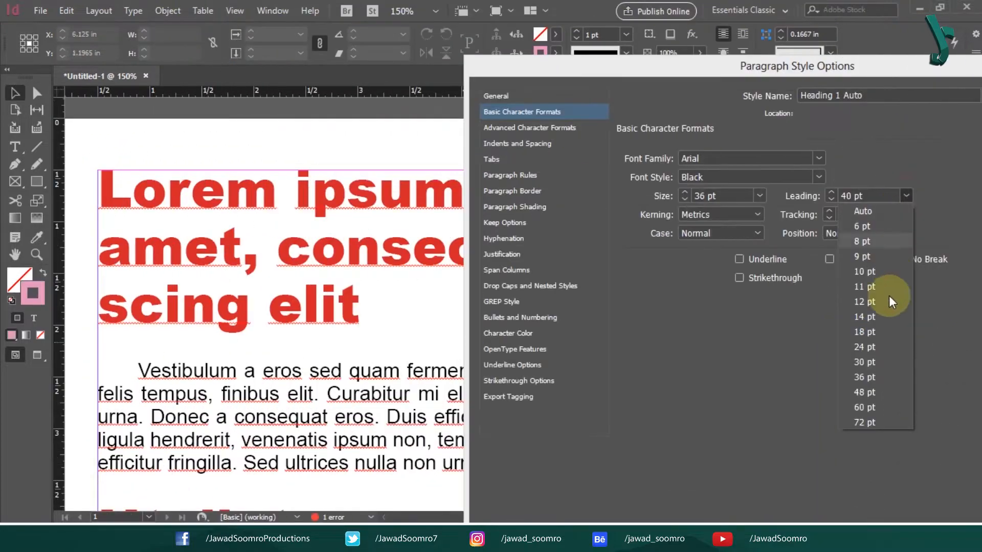
- Set the Heading 1 leading to a fixed 72 pt instead of Auto
left_click(872, 398)
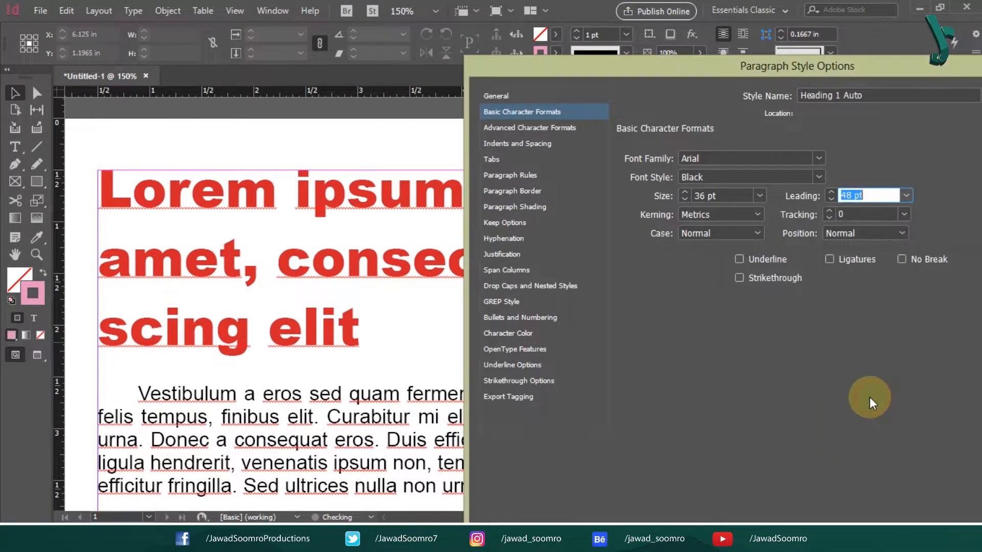
left_click(831, 193)
left_click(831, 193)
left_click(831, 193)
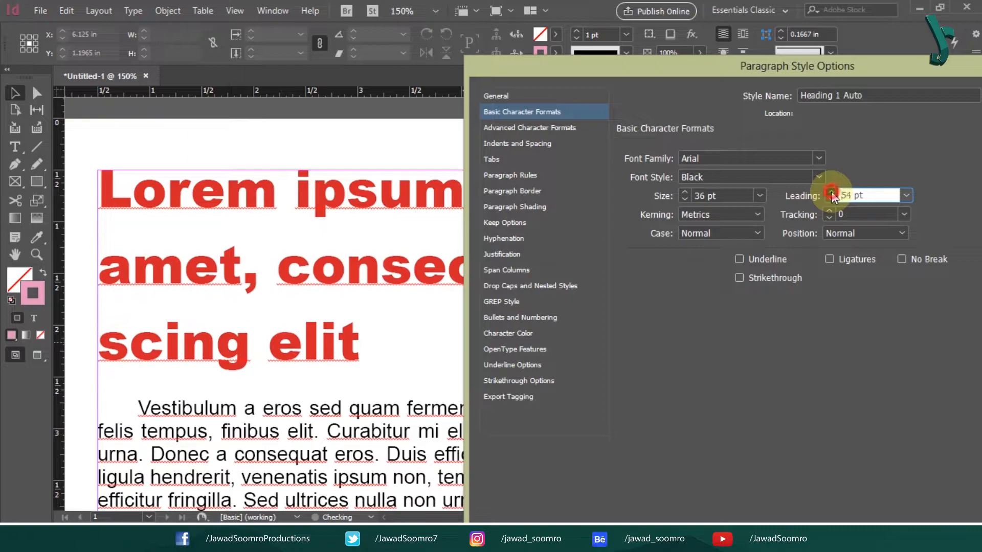
left_click(831, 193)
left_click(832, 196)
left_click(833, 196)
left_click(833, 197)
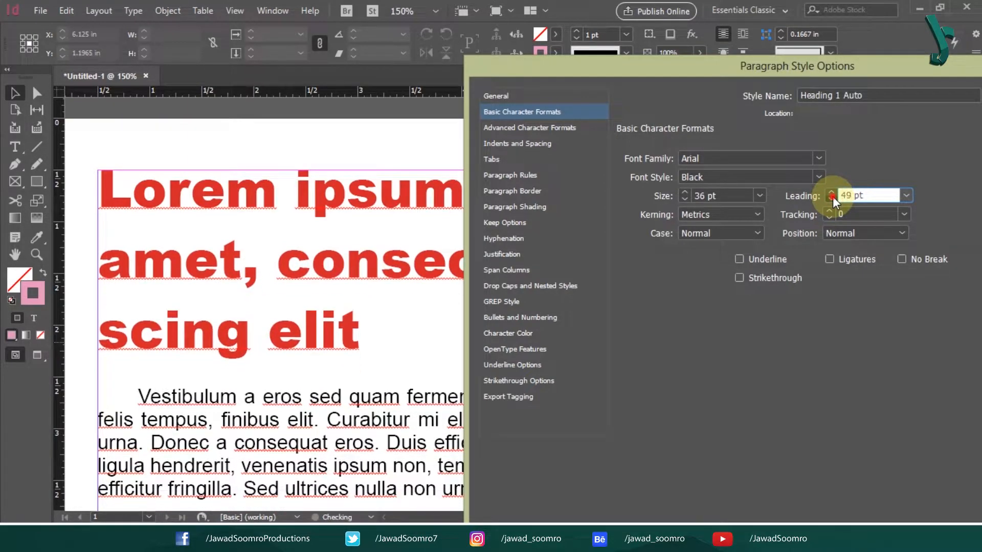
left_click(833, 196)
left_click(832, 196)
left_click(833, 196)
left_click(833, 196)
left_click(833, 196)
left_click(832, 196)
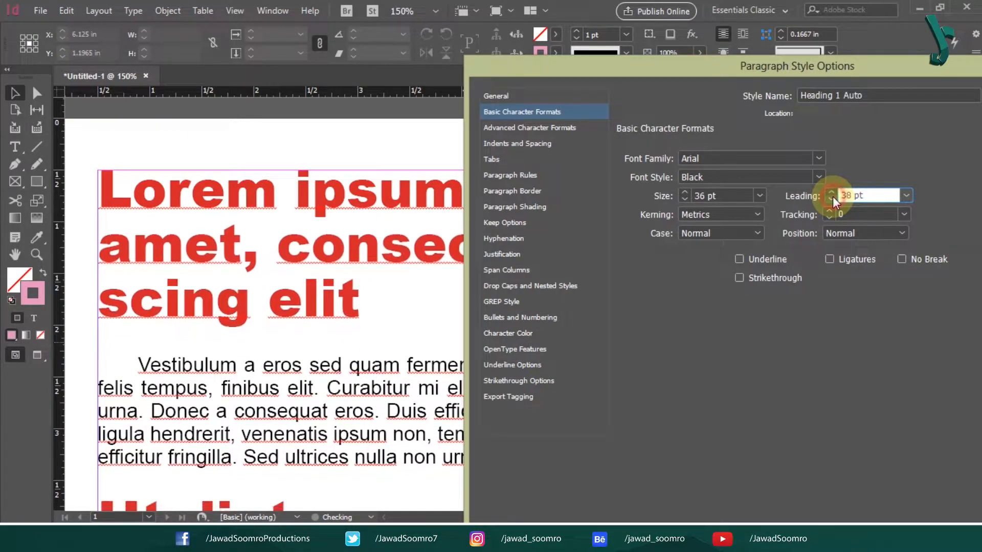
left_click(832, 196)
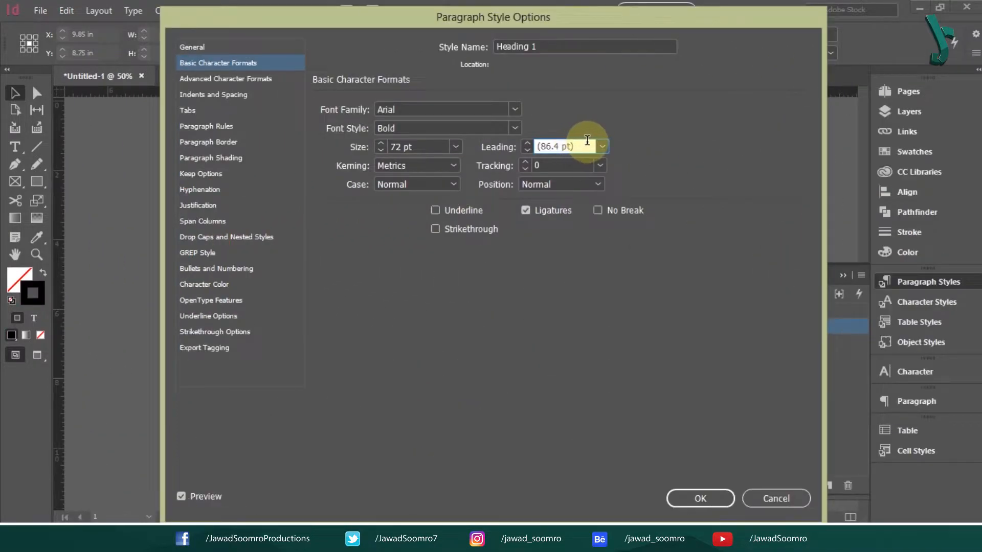
left_click(603, 147)
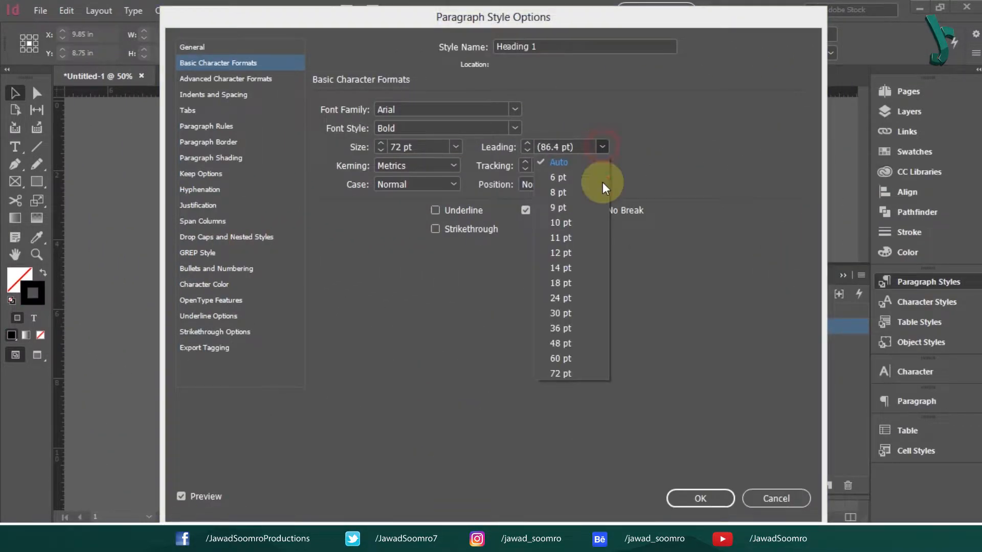
left_click(576, 370)
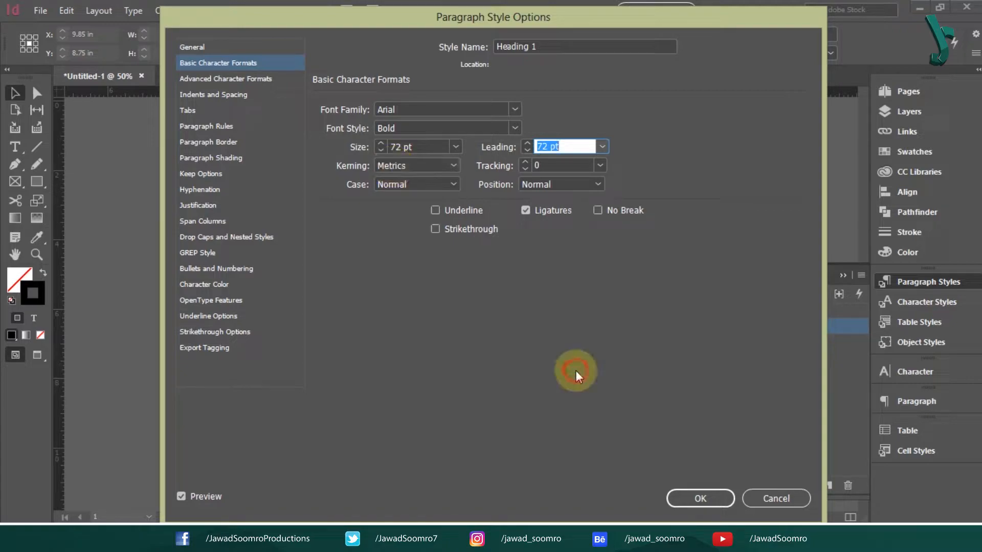
left_click(393, 165)
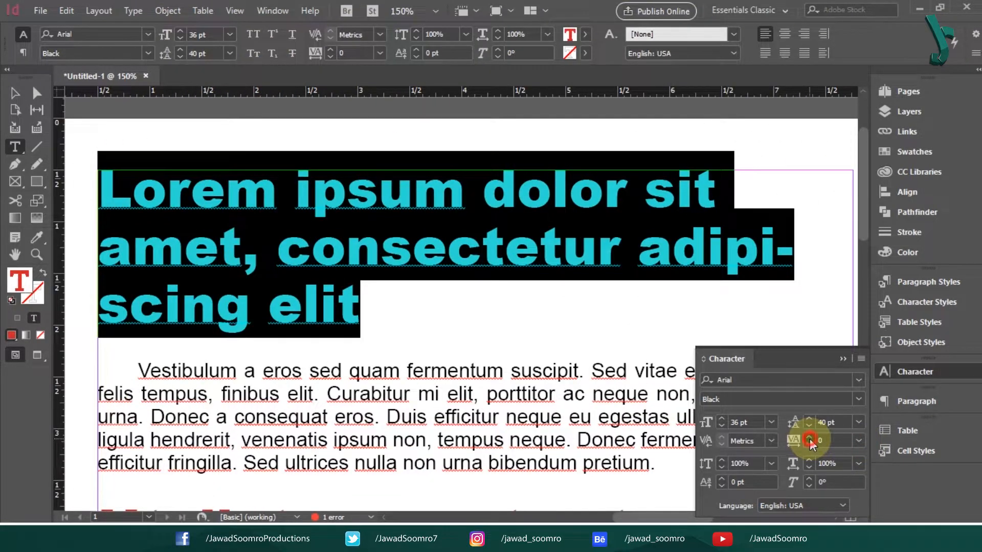
- Widen the headline letter spacing, then narrow it back down
left_click(809, 439)
left_click(809, 439)
left_click(809, 439)
left_click(809, 439)
left_click(809, 439)
left_click(809, 439)
left_click(809, 439)
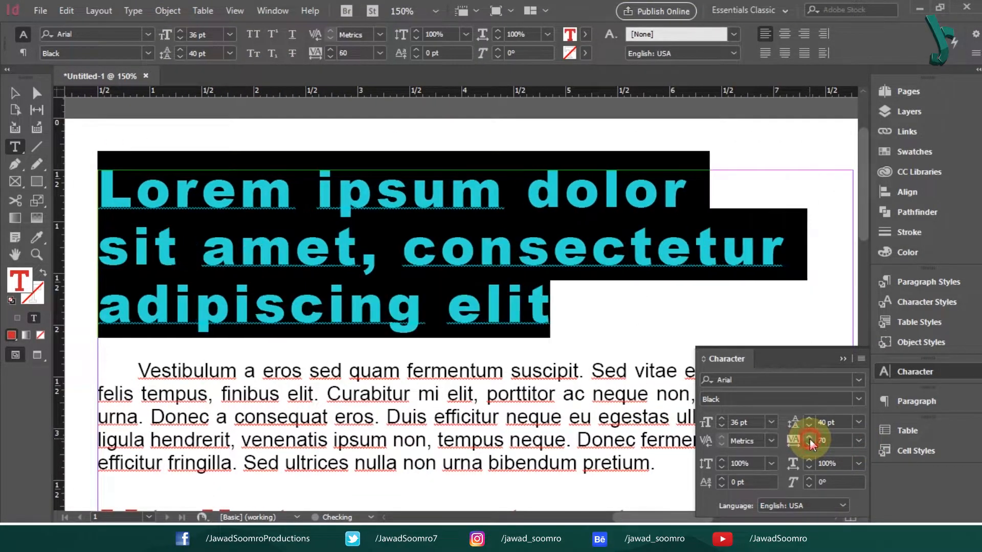
left_click(809, 439)
left_click(809, 439)
left_click(809, 439)
left_click(809, 439)
left_click(809, 439)
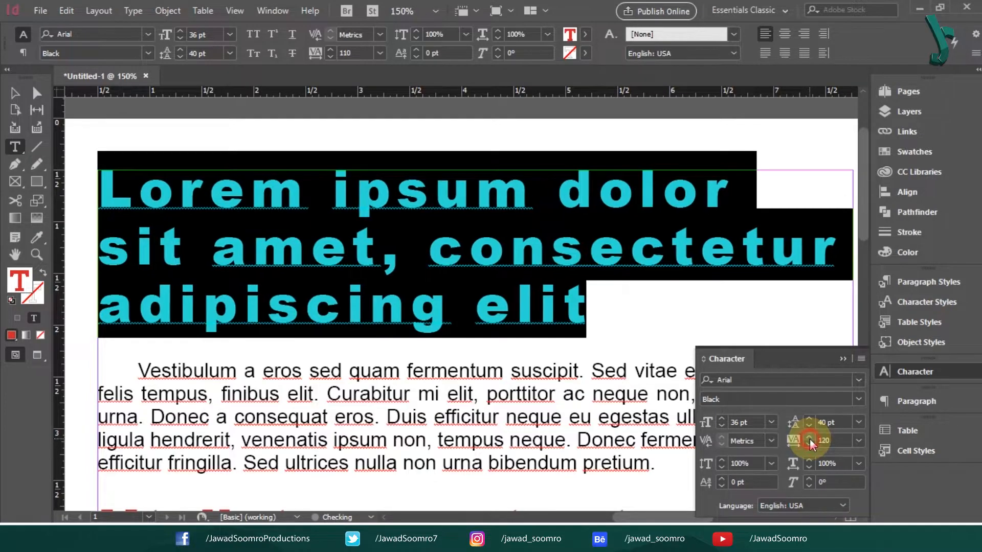
left_click(809, 439)
left_click(812, 444)
left_click(812, 443)
left_click(812, 443)
left_click(812, 444)
left_click(812, 444)
left_click(811, 443)
left_click(812, 444)
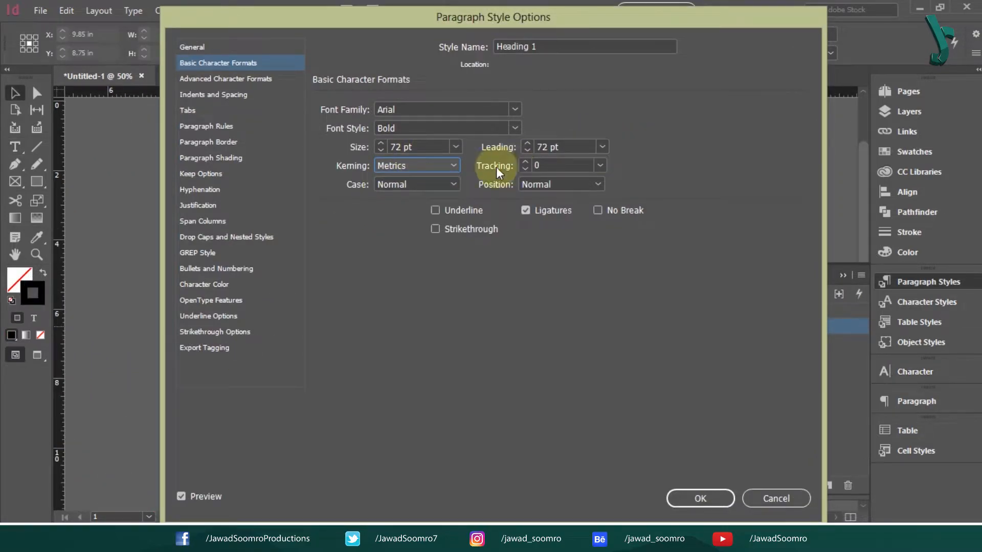
- Turn off ligatures for Heading 1, keeping Case and Position at Normal
left_click(538, 211)
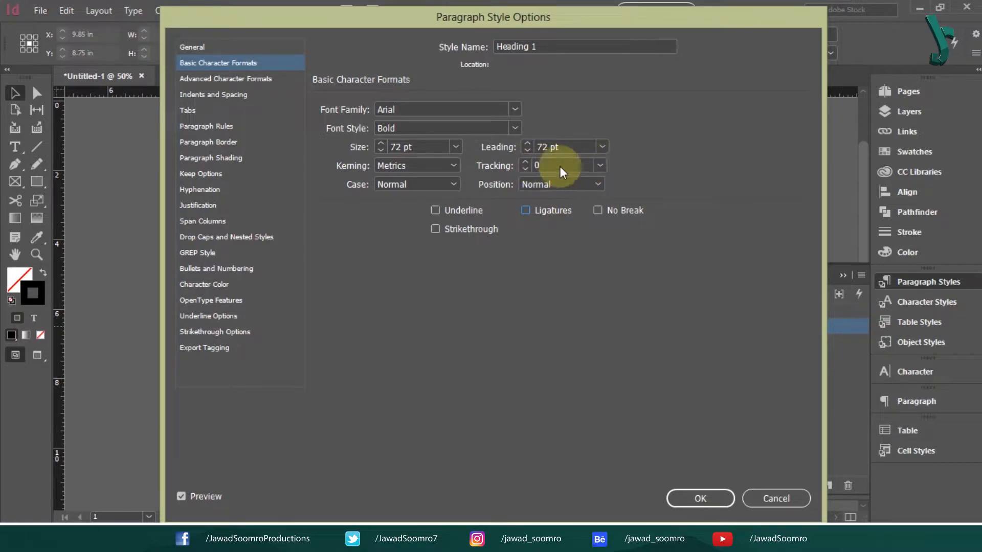
left_click(422, 180)
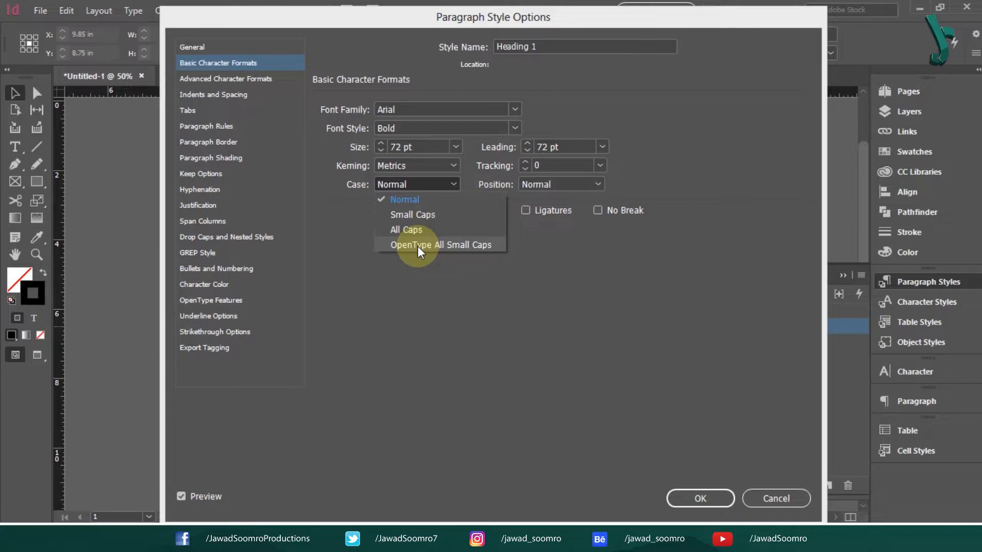
left_click(431, 228)
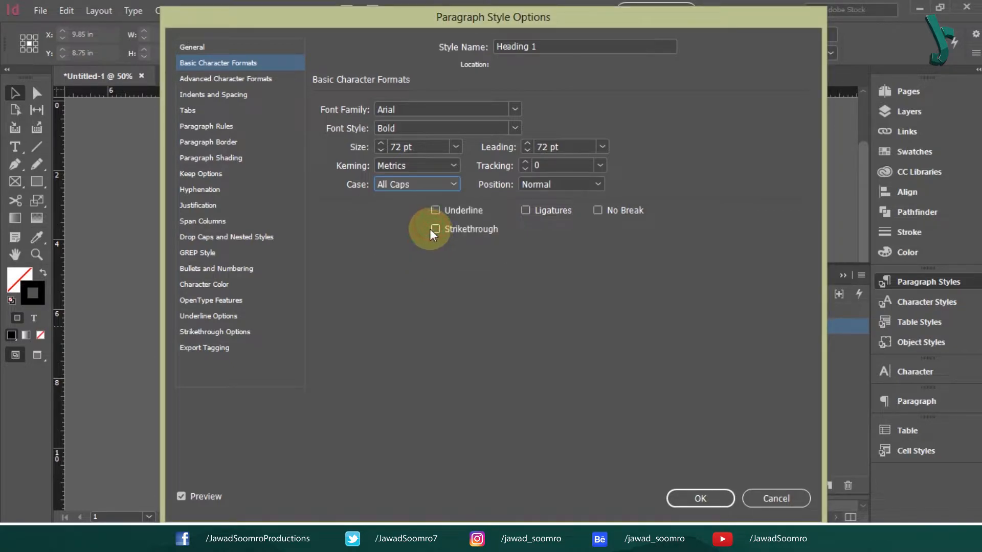
left_click(413, 189)
left_click(417, 204)
left_click(543, 188)
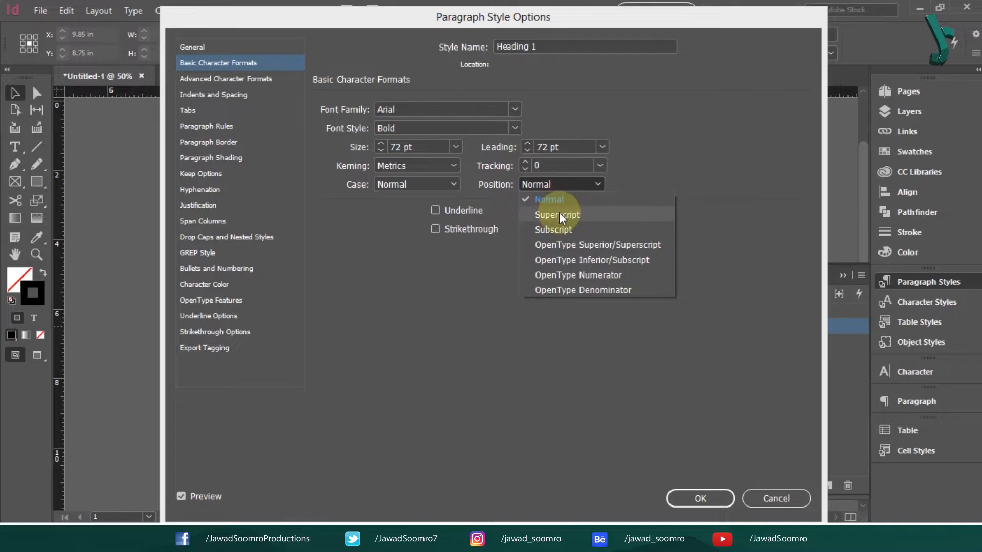
left_click(468, 345)
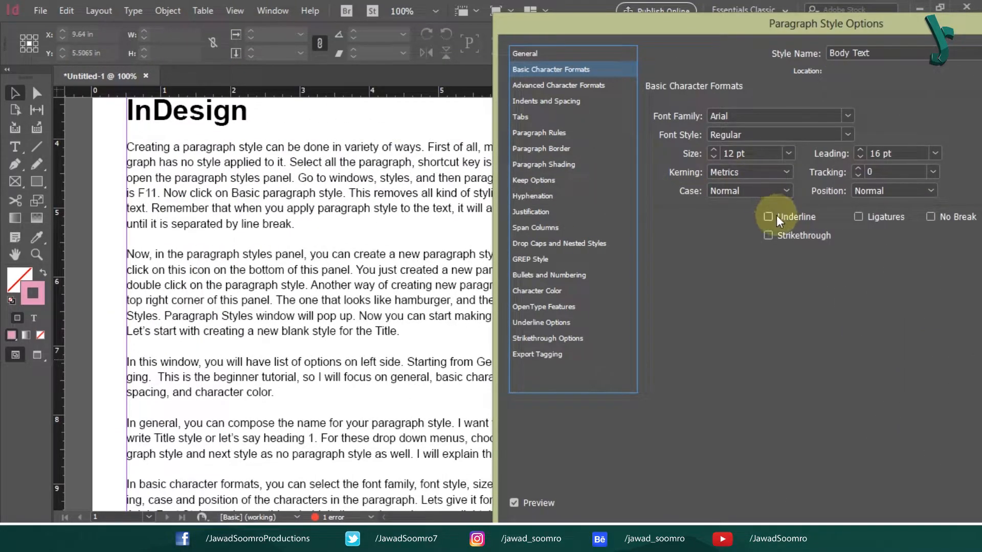
- Preview underline and strikethrough on Heading 1, then show its Indents and Spacing settings
left_click(768, 217)
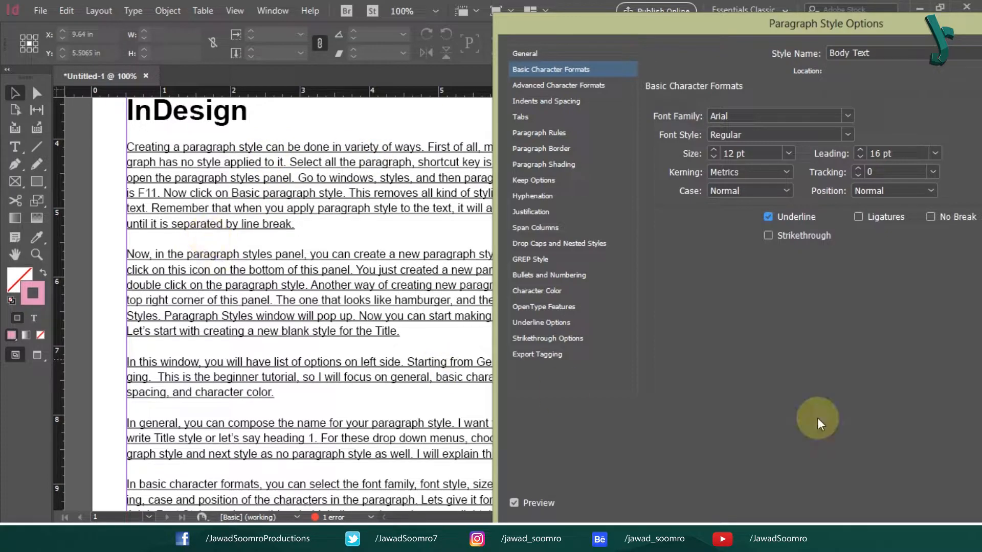
left_click(768, 217)
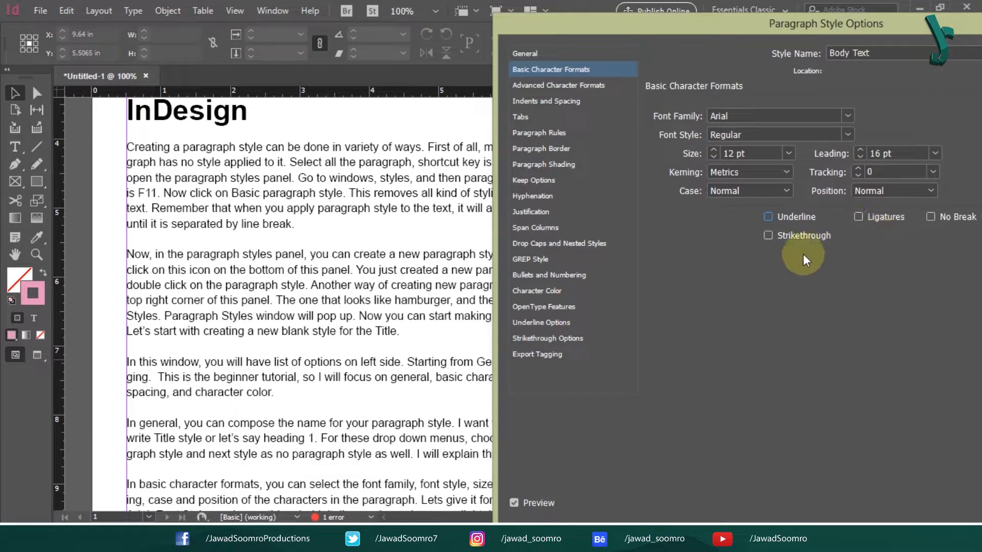
left_click(769, 236)
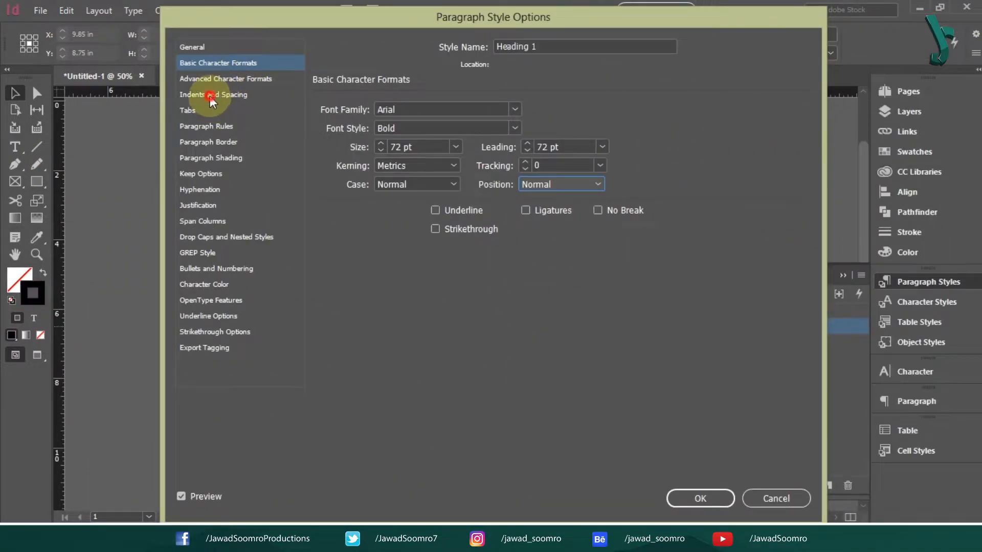
left_click(211, 98)
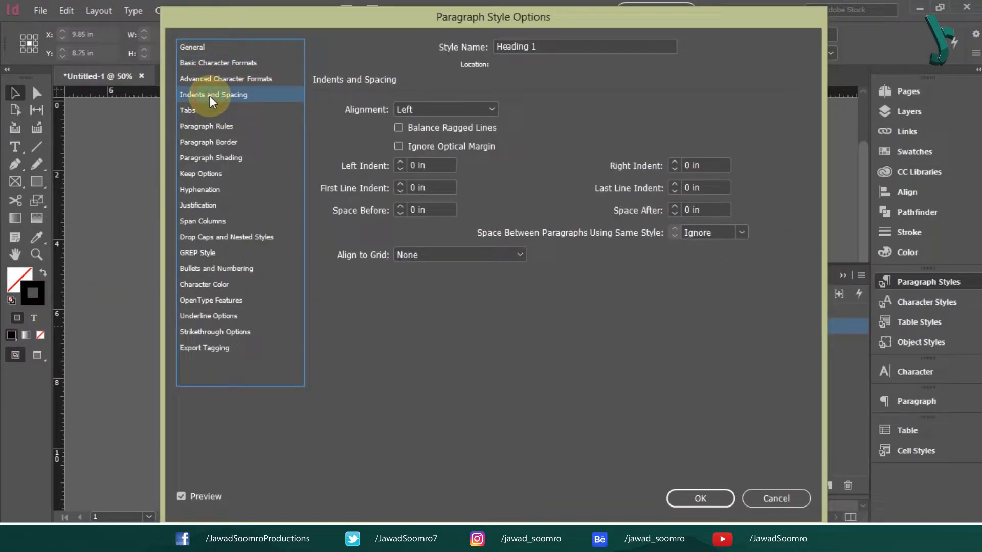
left_click(358, 109)
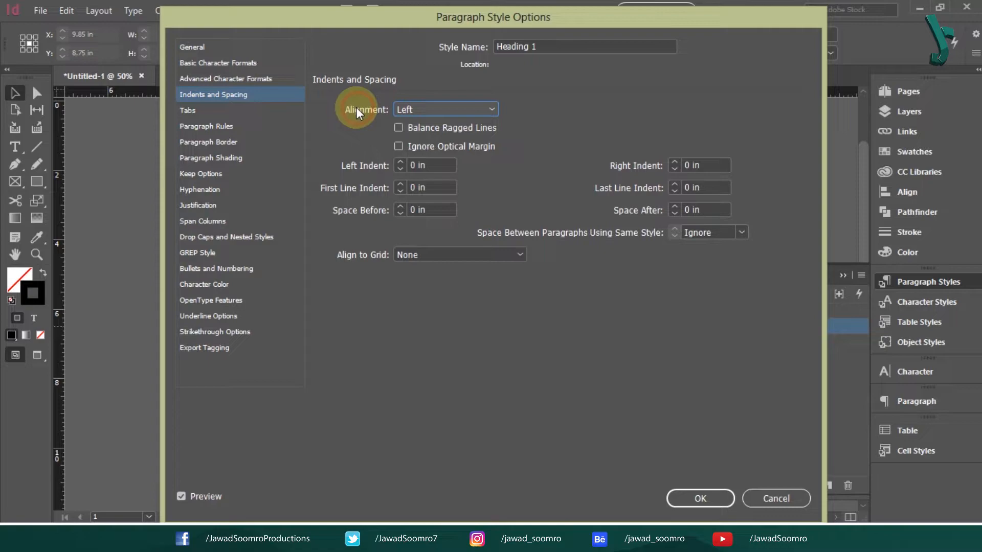
left_click(439, 110)
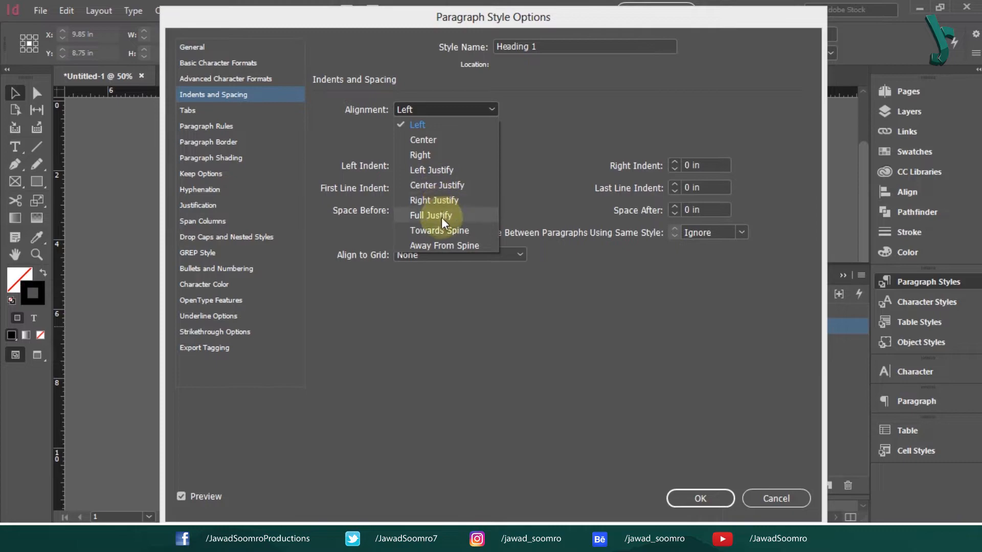
left_click(464, 367)
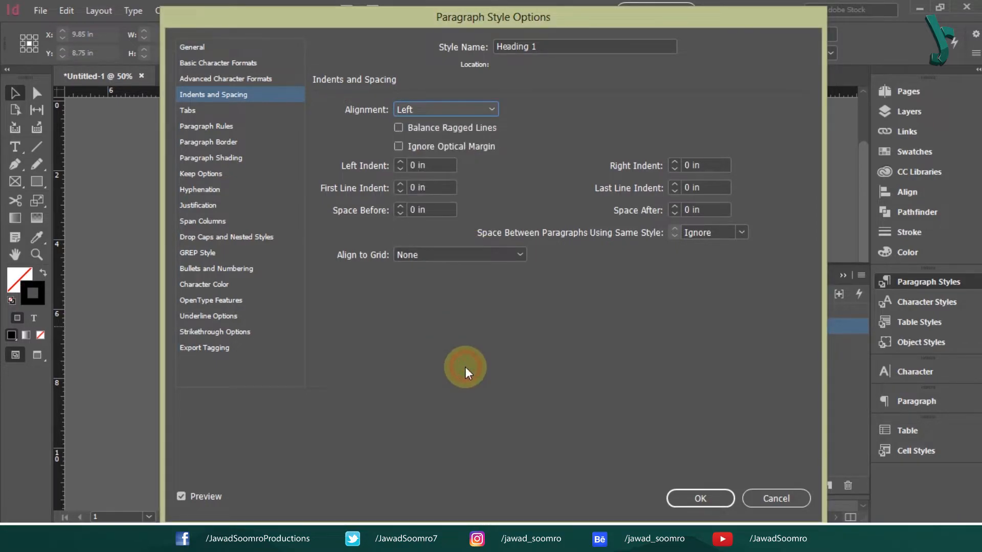
left_click(442, 109)
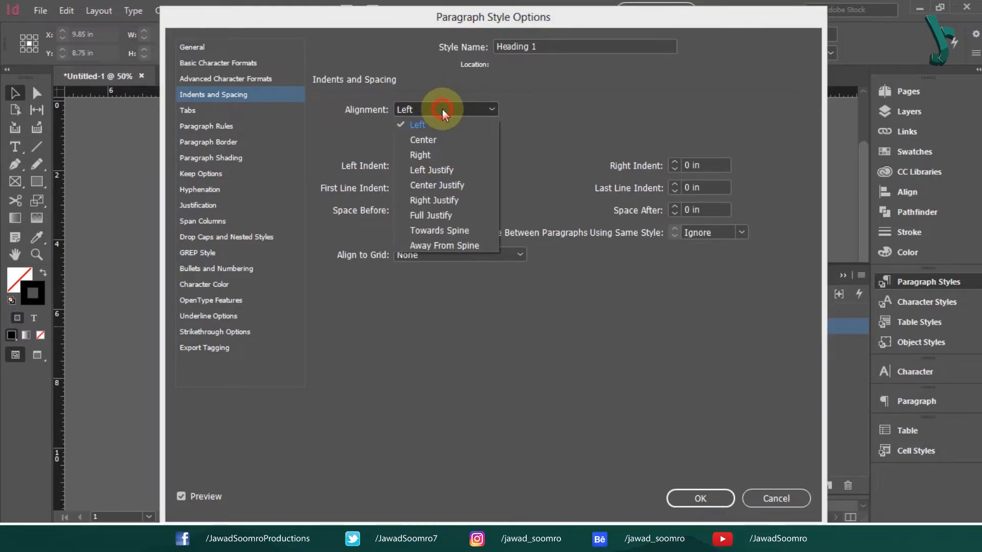
left_click(440, 124)
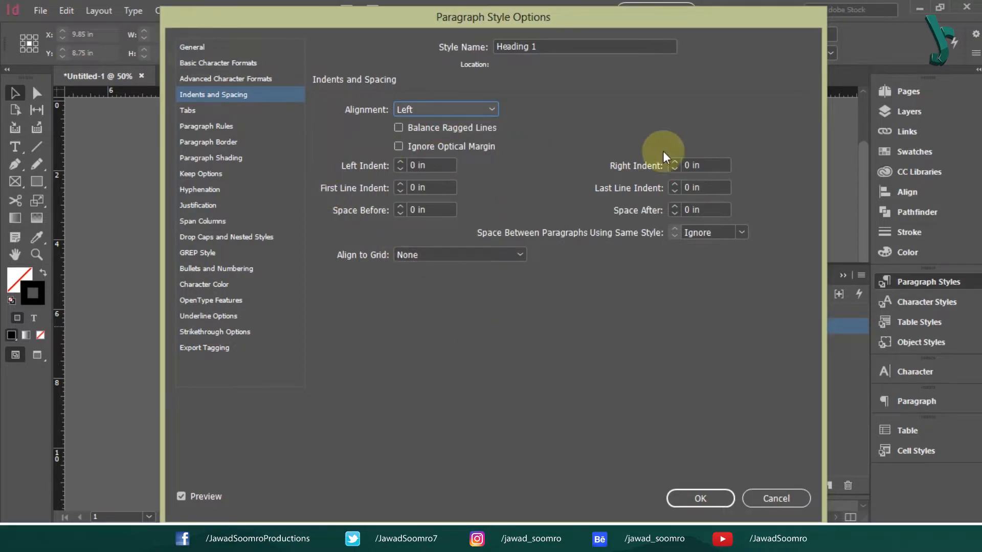
left_click(357, 162)
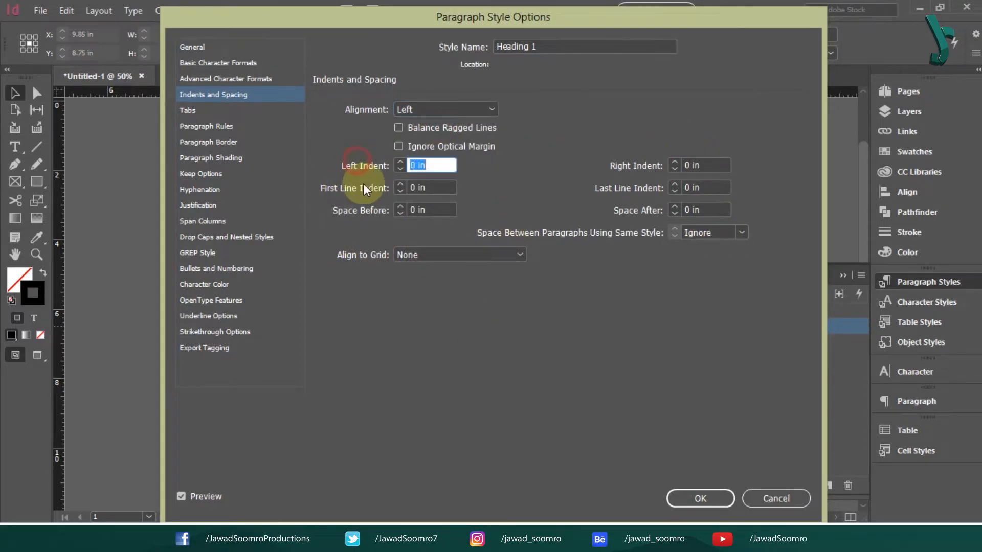
left_click(622, 167)
left_click(332, 190)
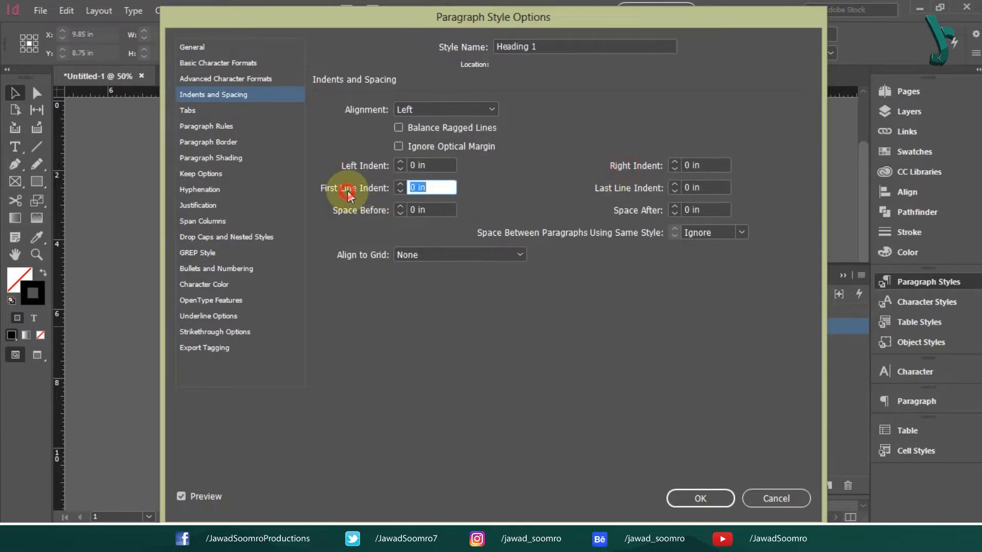
left_click(637, 188)
left_click(360, 210)
left_click(649, 210)
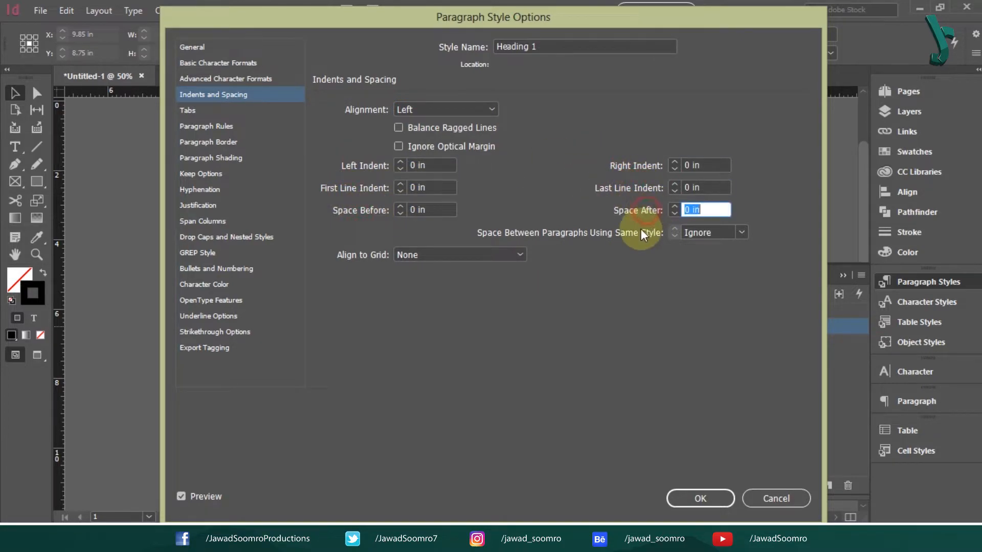
left_click(640, 232)
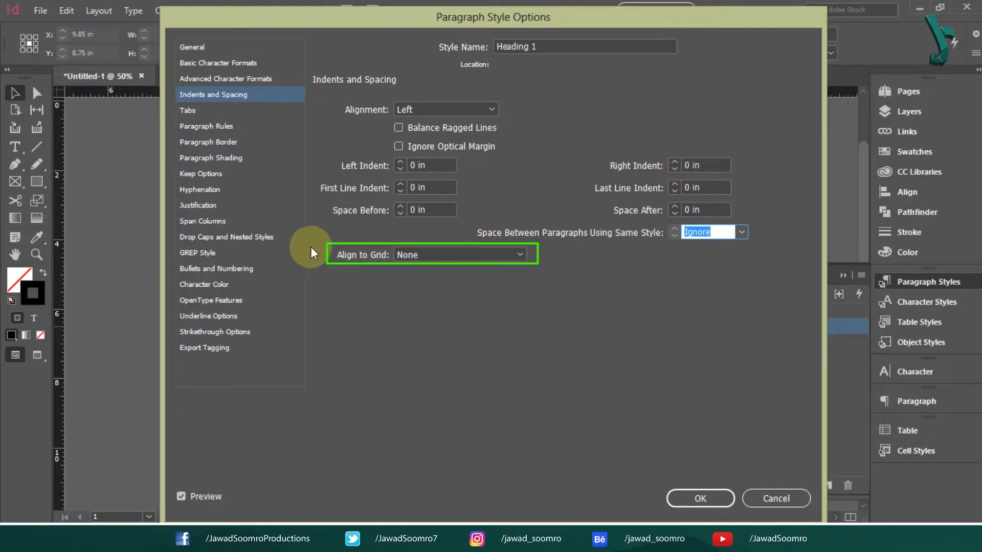
left_click(361, 254)
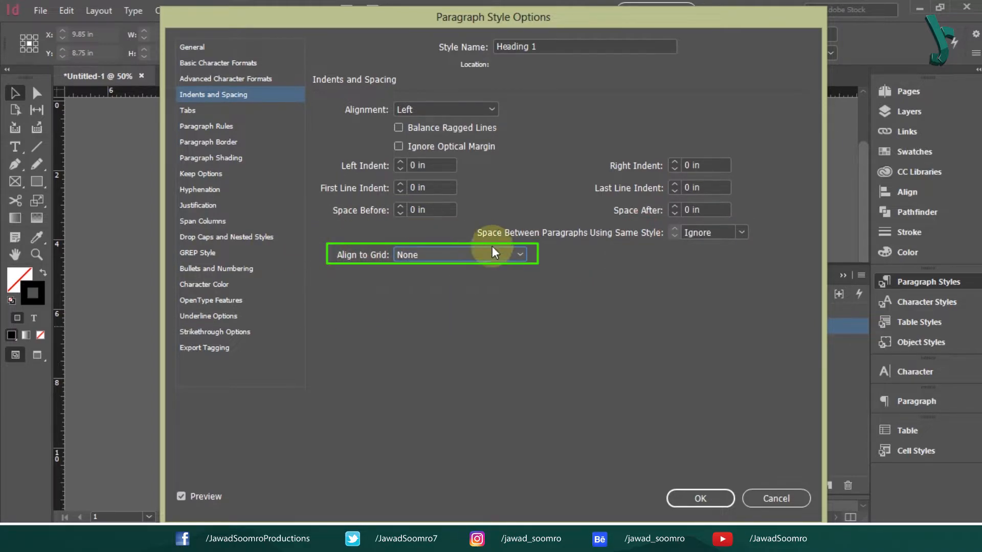
left_click(439, 255)
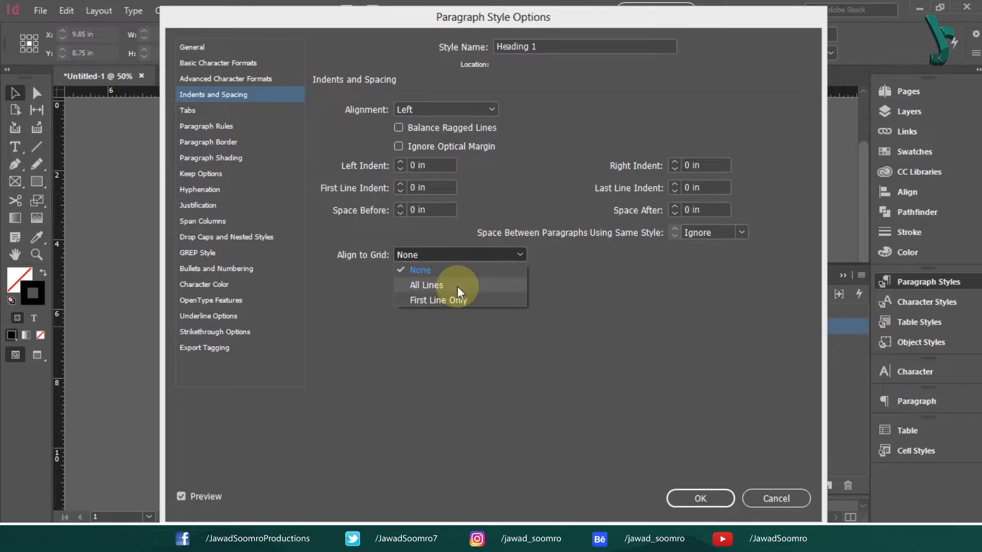
left_click(464, 254)
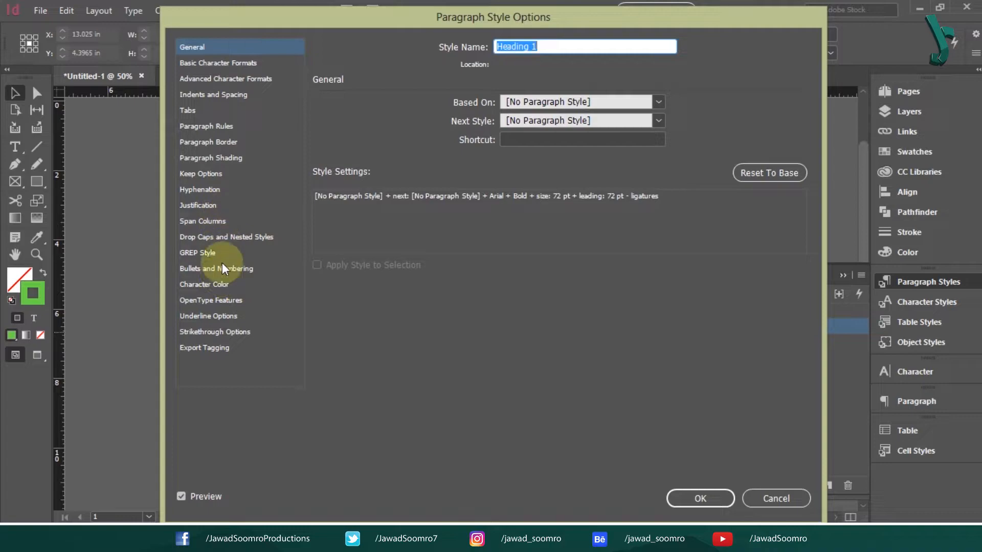
- Set the Heading 1 style's character colour to Parrot Green and confirm
left_click(220, 285)
left_click_drag(576, 127, 553, 211)
left_click(459, 204)
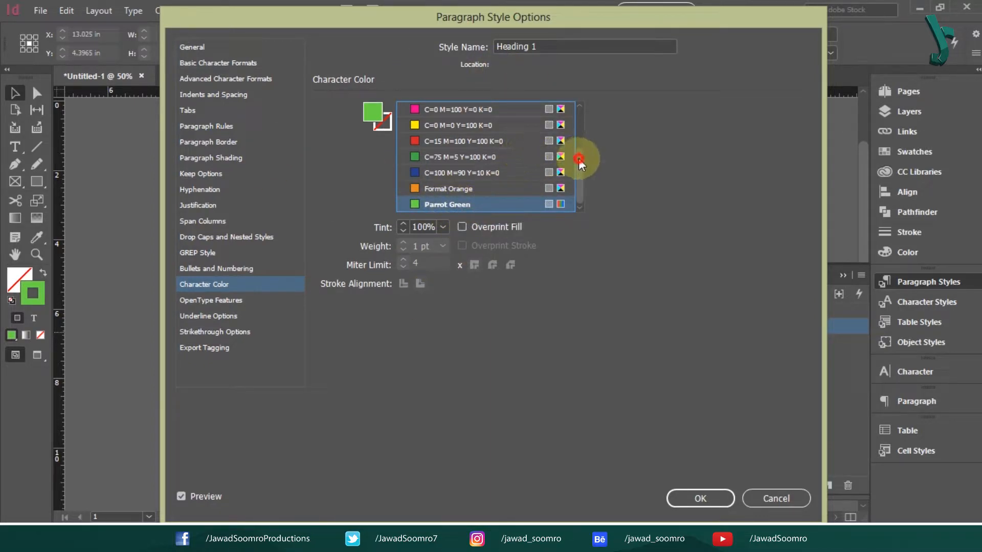
left_click_drag(579, 160, 576, 107)
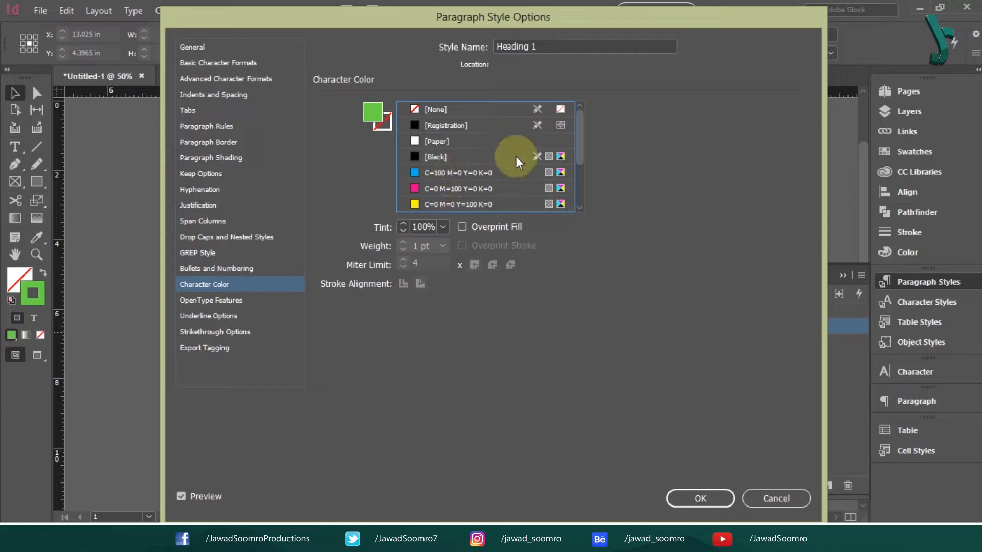
left_click(702, 500)
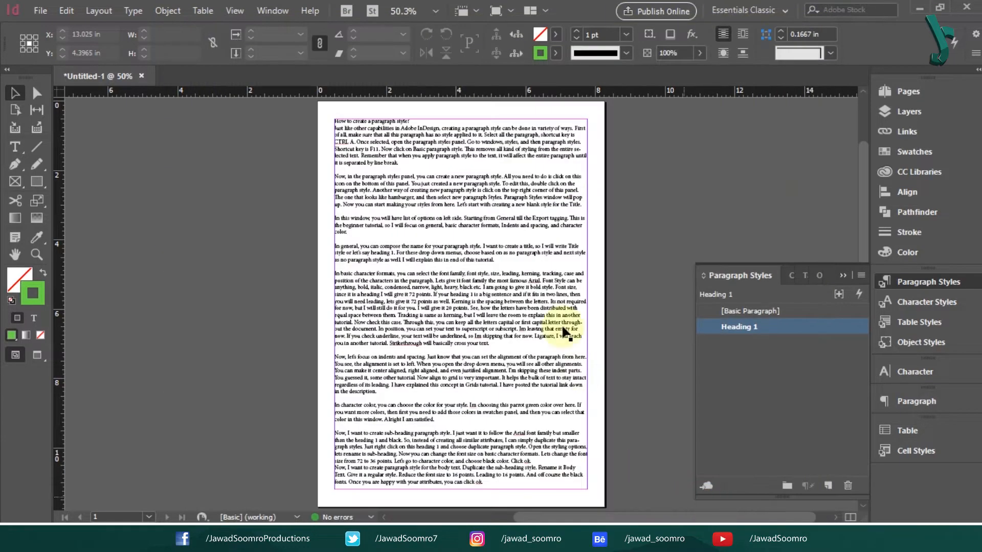
- Add a new fill swatch copied from Parrot Green and name it 'Pale Pink'
left_click(553, 54)
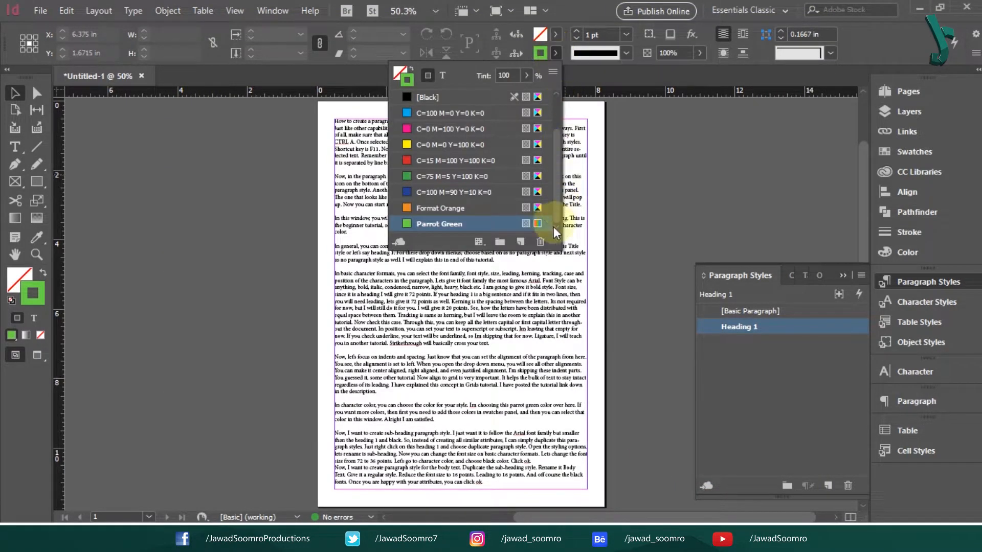
left_click(521, 244)
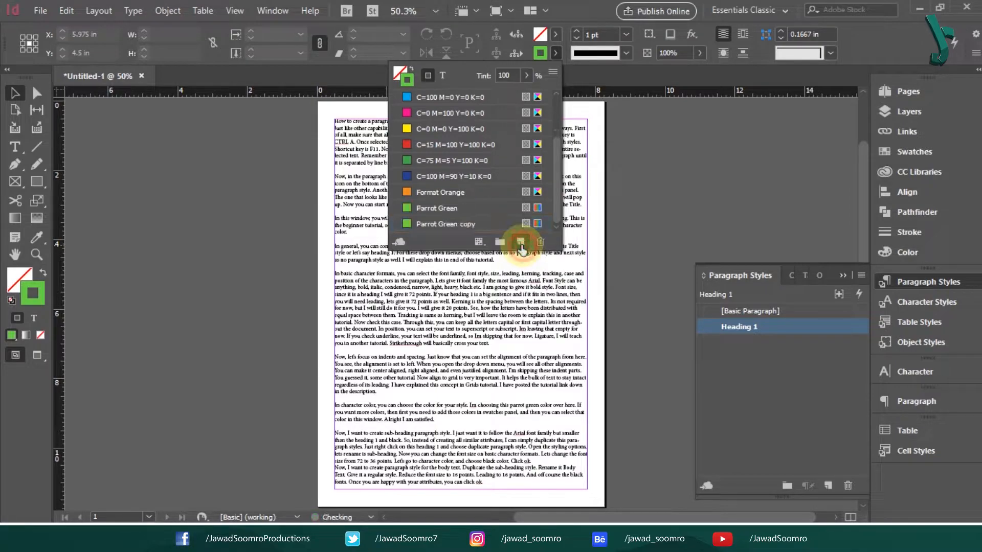
double_click(453, 223)
type("Pale Pink")
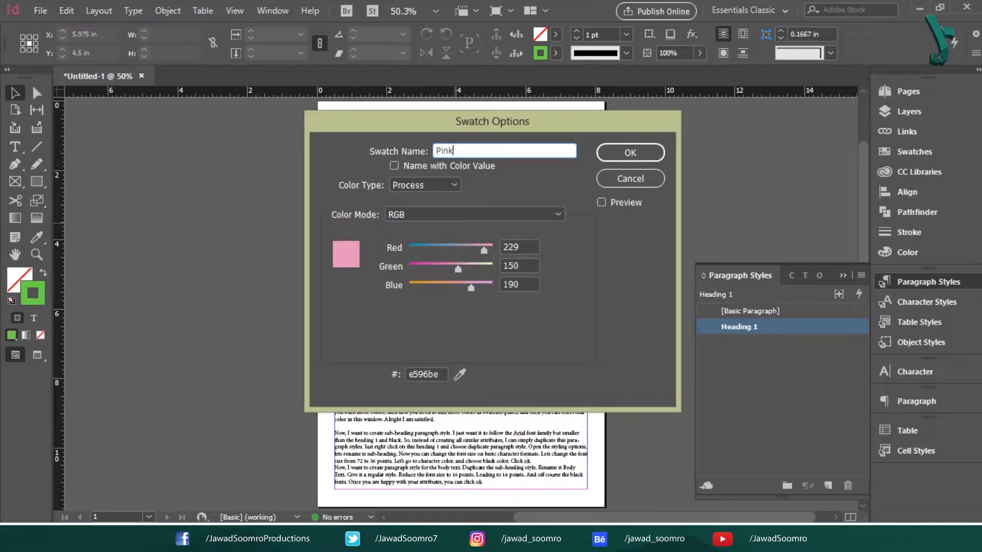
key("Return")
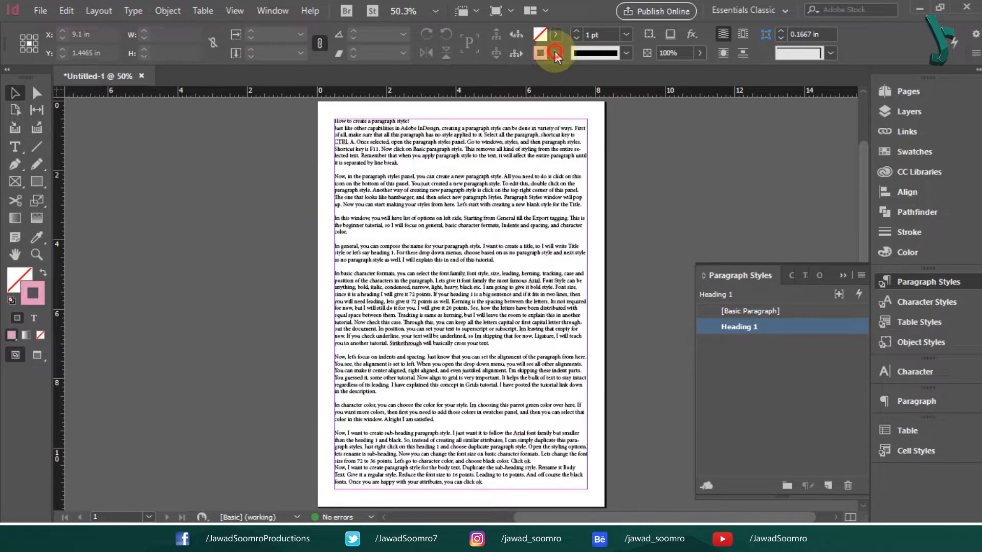
- Reopen Heading 1's style options to review its character colour settings
double_click(766, 331)
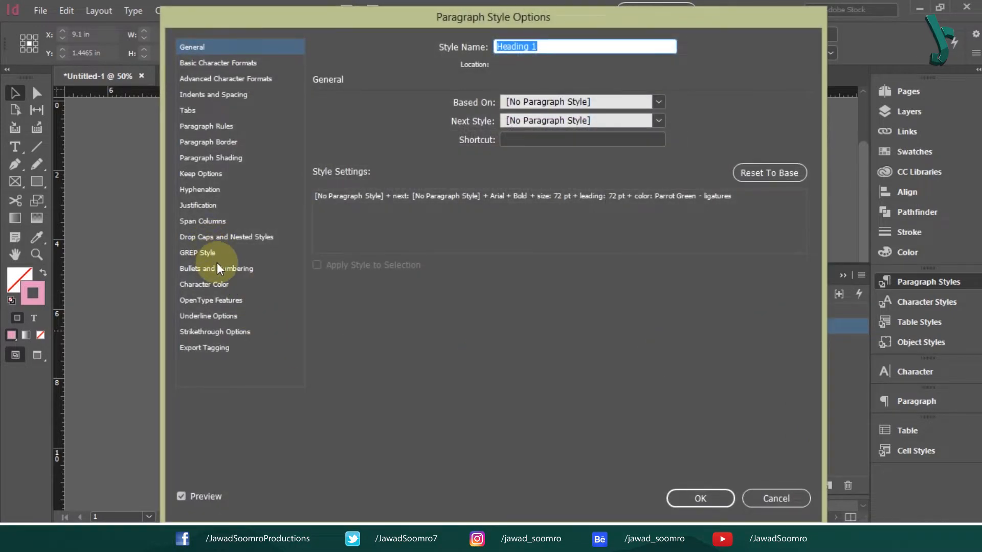
left_click(217, 284)
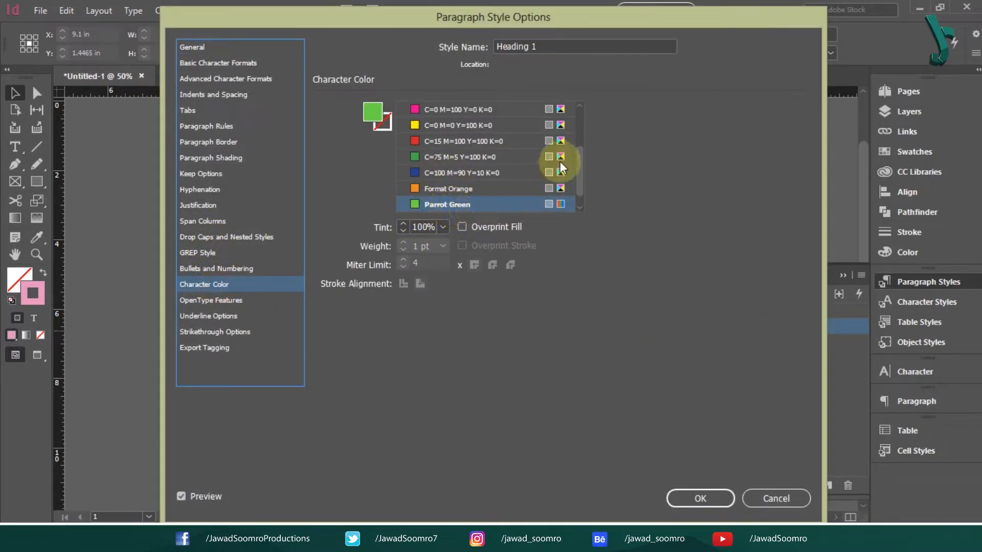
left_click_drag(578, 163, 578, 189)
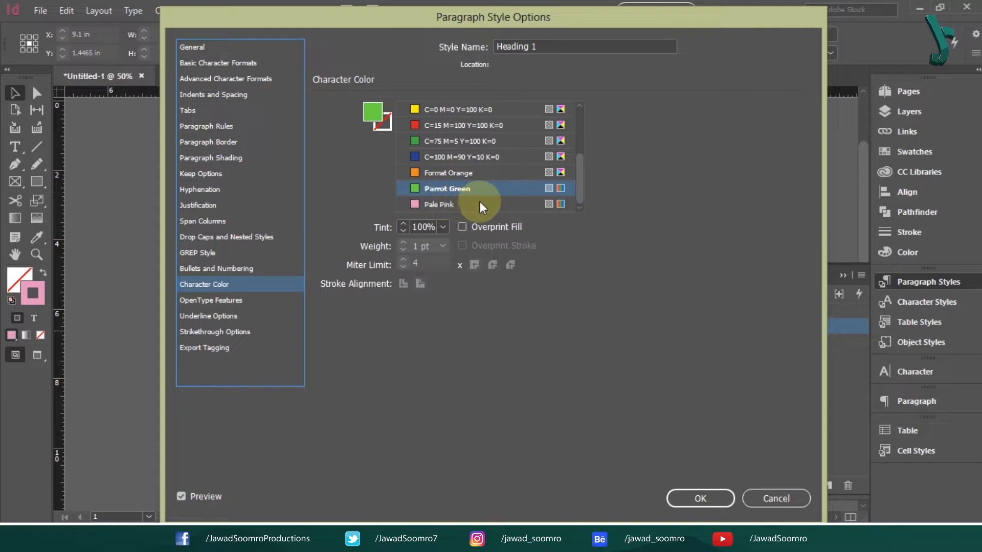
left_click(796, 136)
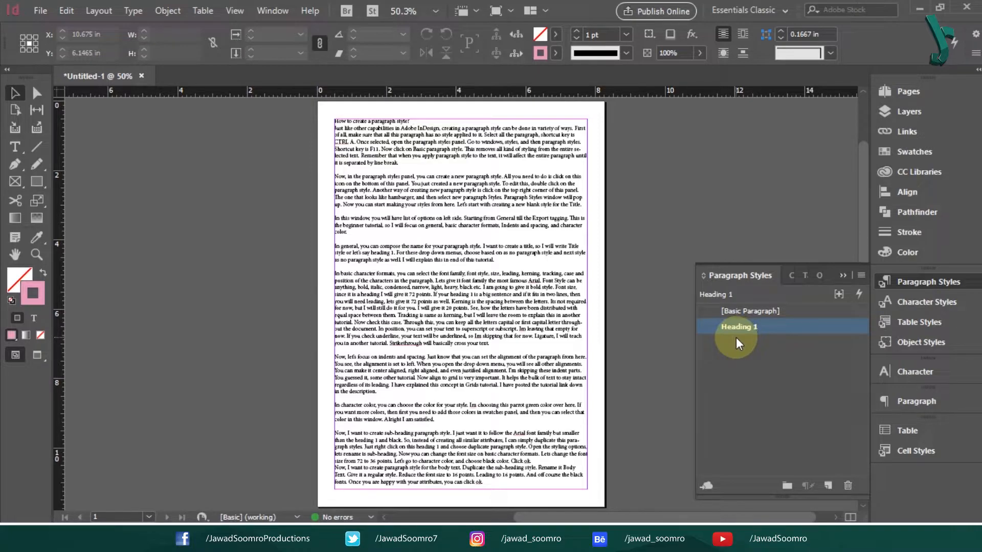
- Create and undo a blank paragraph style, then duplicate the Heading 1 style
left_click(829, 487)
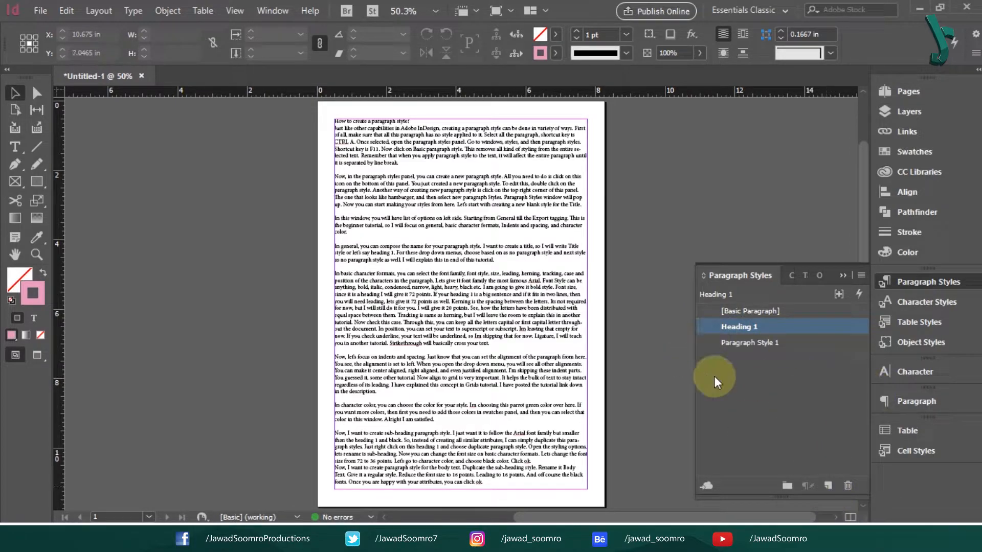
double_click(767, 346)
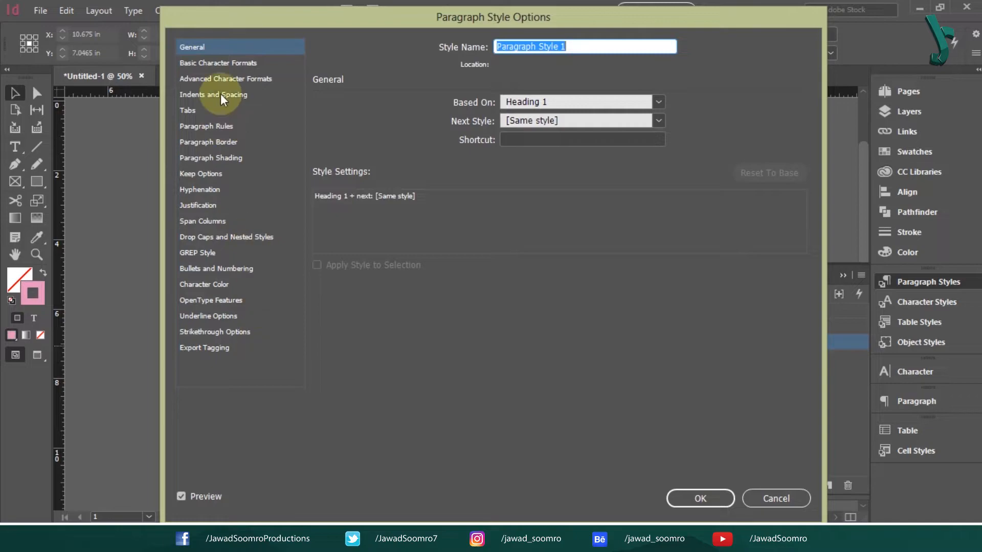
left_click(792, 497)
key("ctrl+z")
key("ctrl+z")
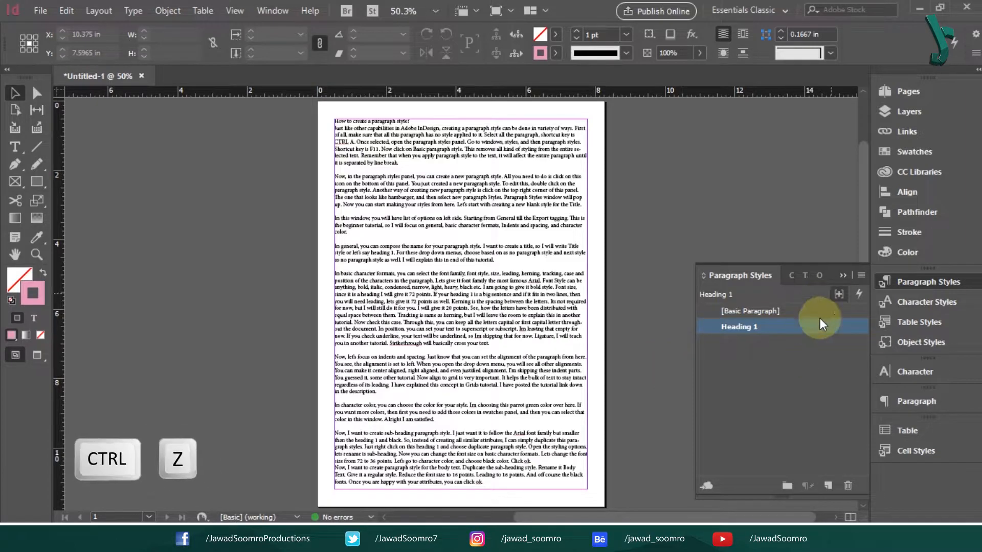
right_click(759, 328)
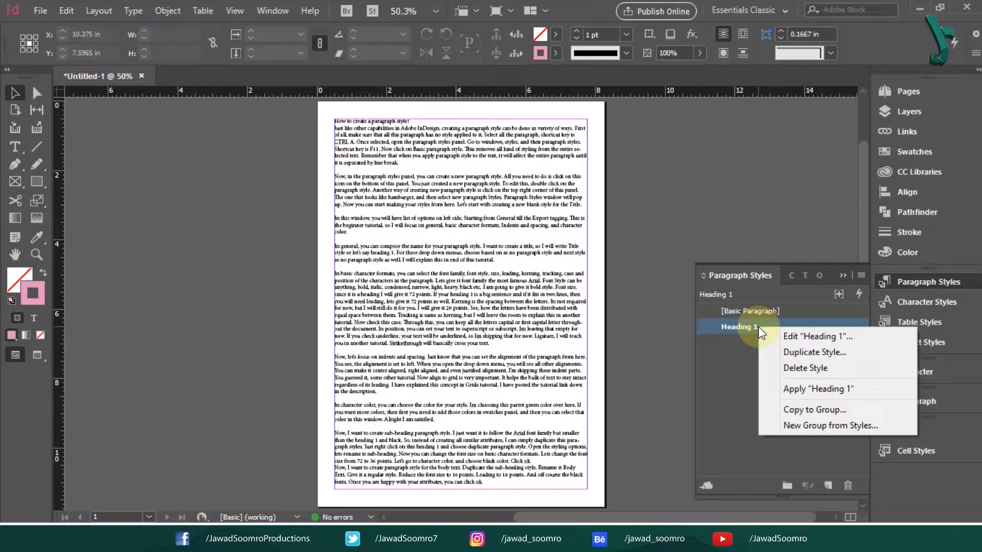
left_click(828, 354)
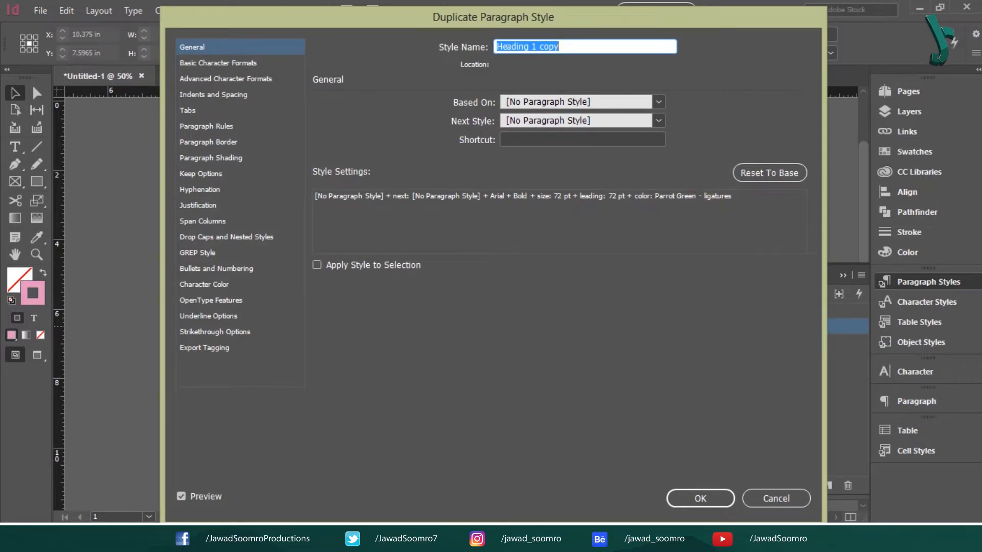
- Name the duplicate 'Sub-heading', give it 36 pt size, 36 pt leading and [Black] text
type("Sub-he")
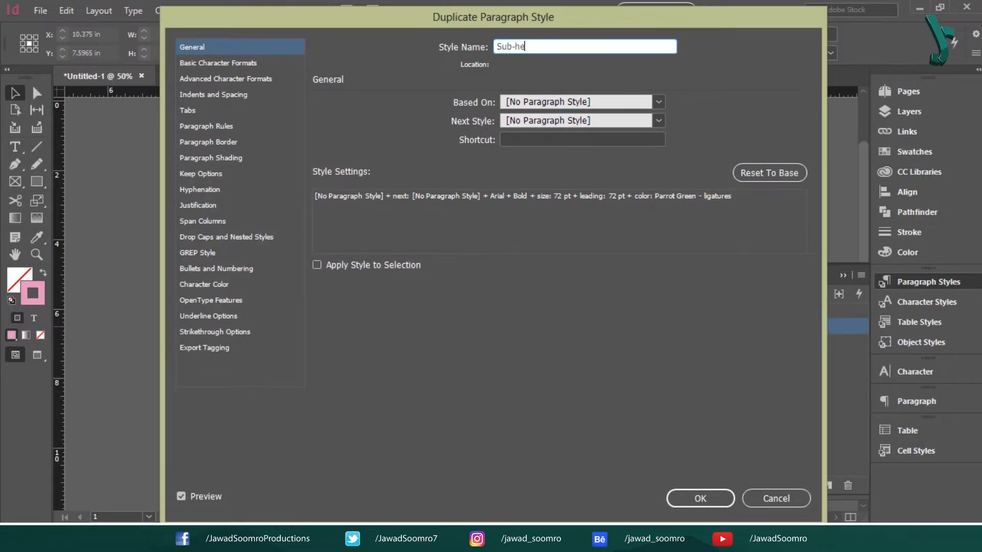
type("ading")
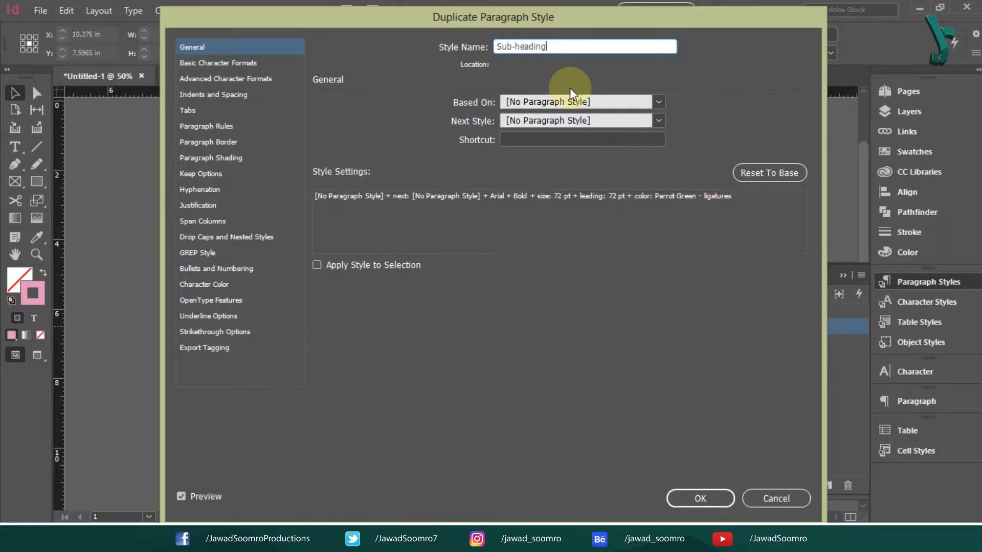
left_click(216, 63)
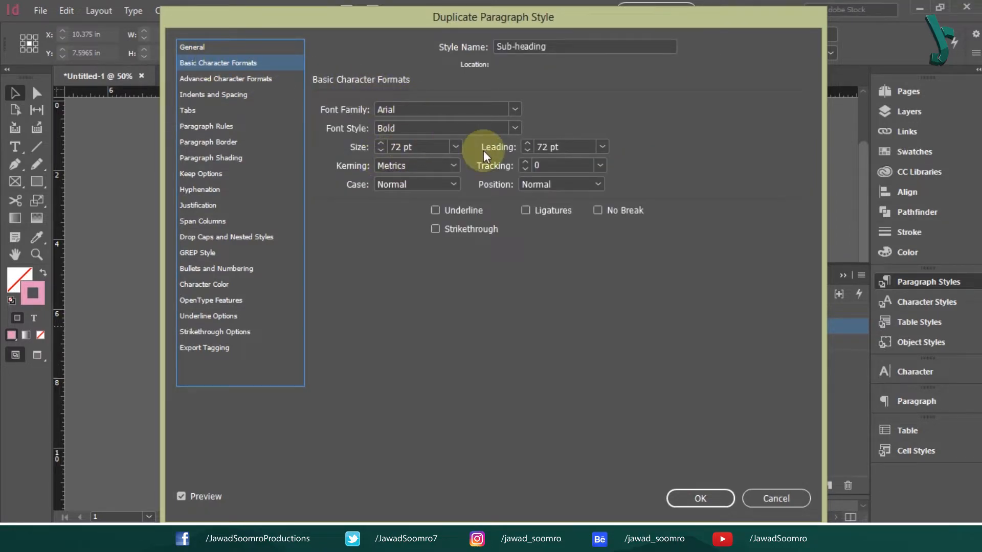
left_click(453, 146)
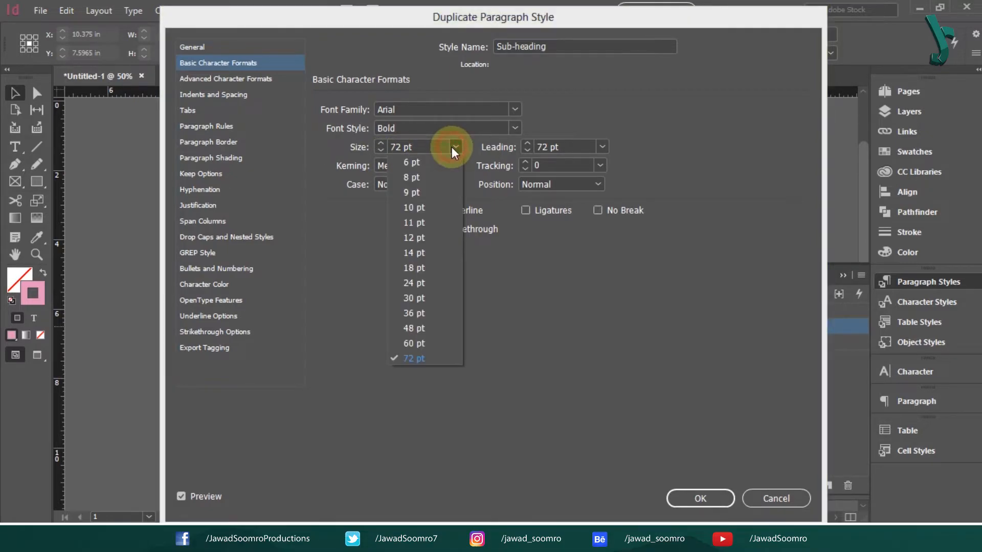
left_click(438, 310)
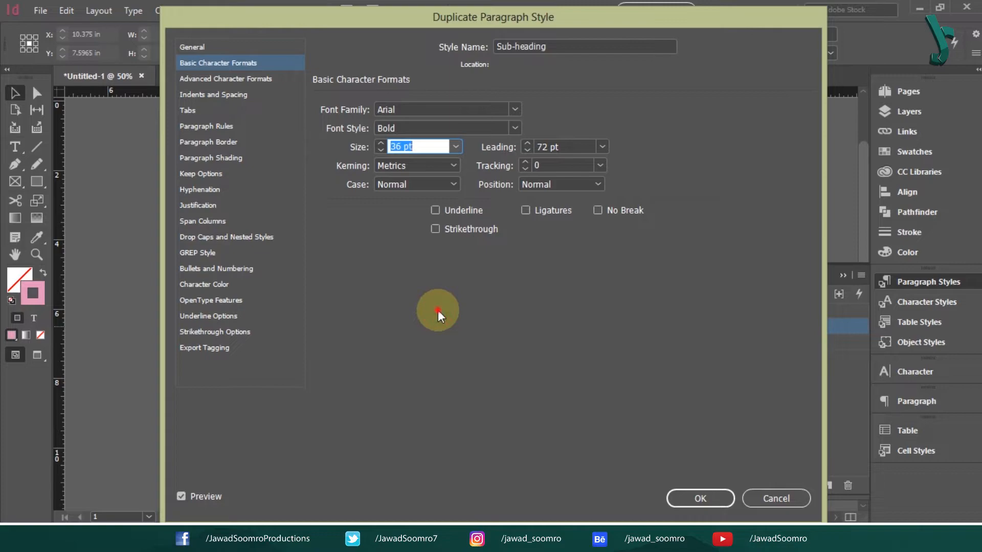
left_click(602, 146)
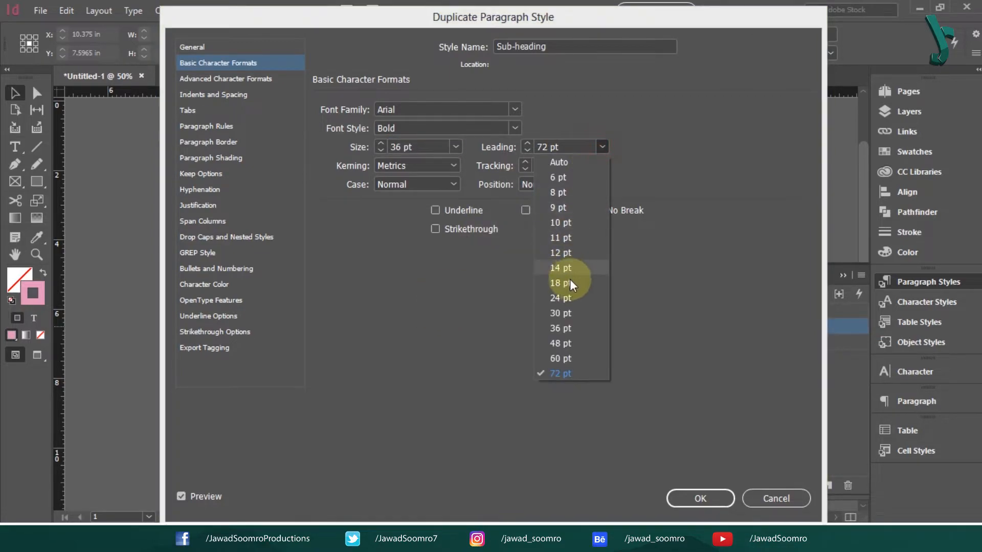
left_click(570, 326)
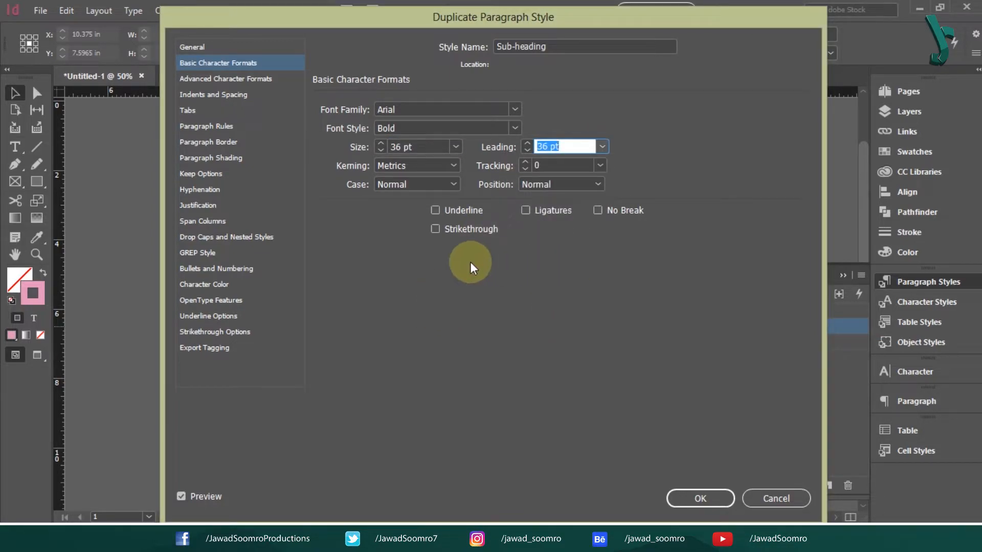
left_click(203, 284)
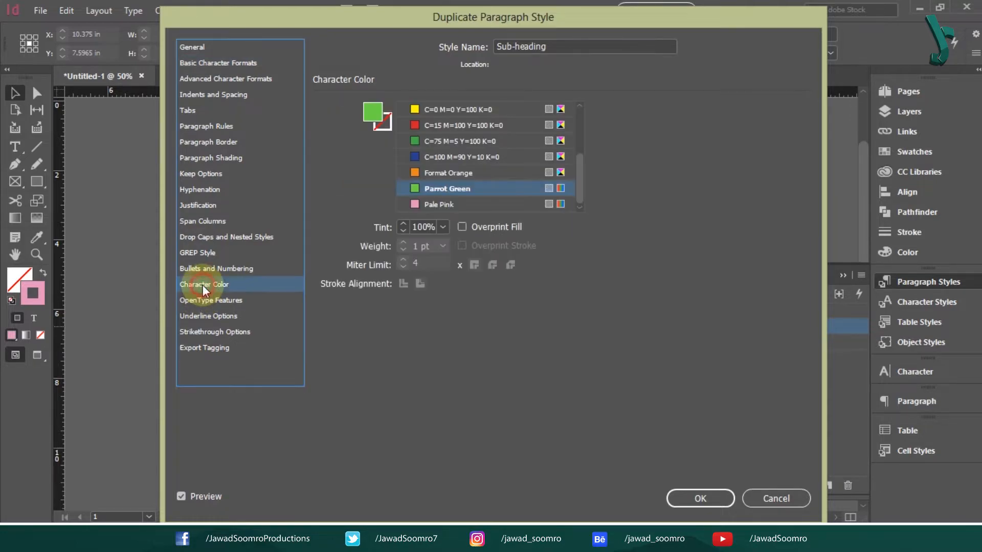
left_click_drag(581, 167, 581, 131)
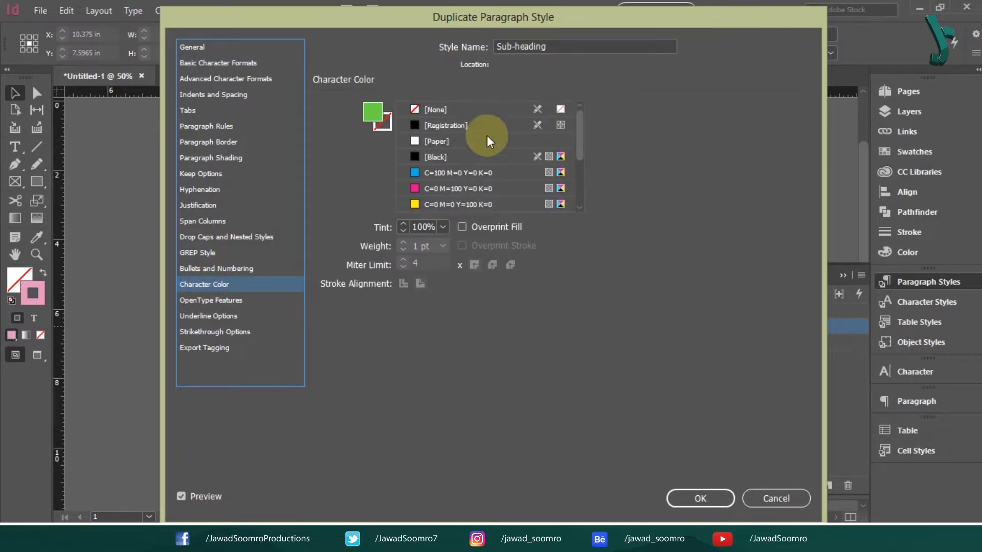
left_click(462, 156)
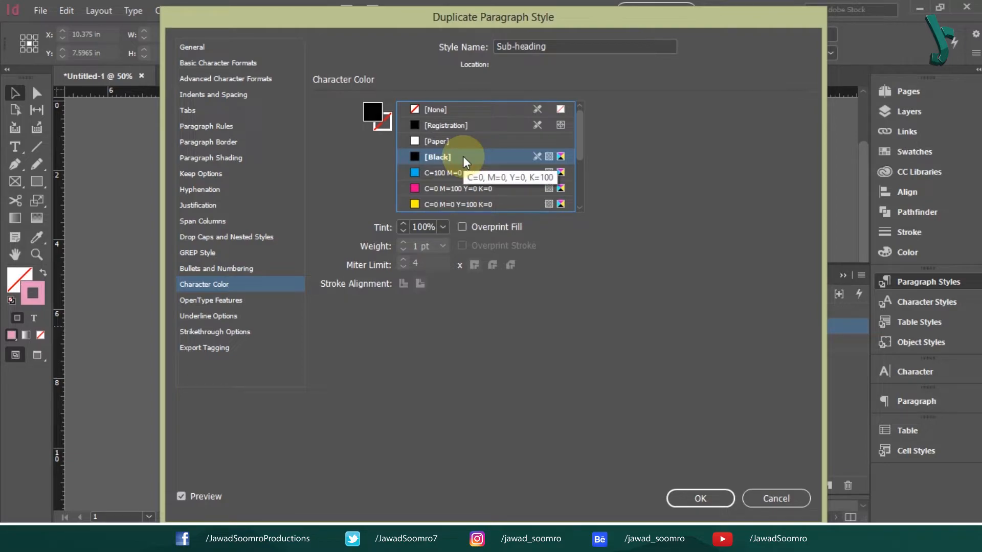
left_click(700, 503)
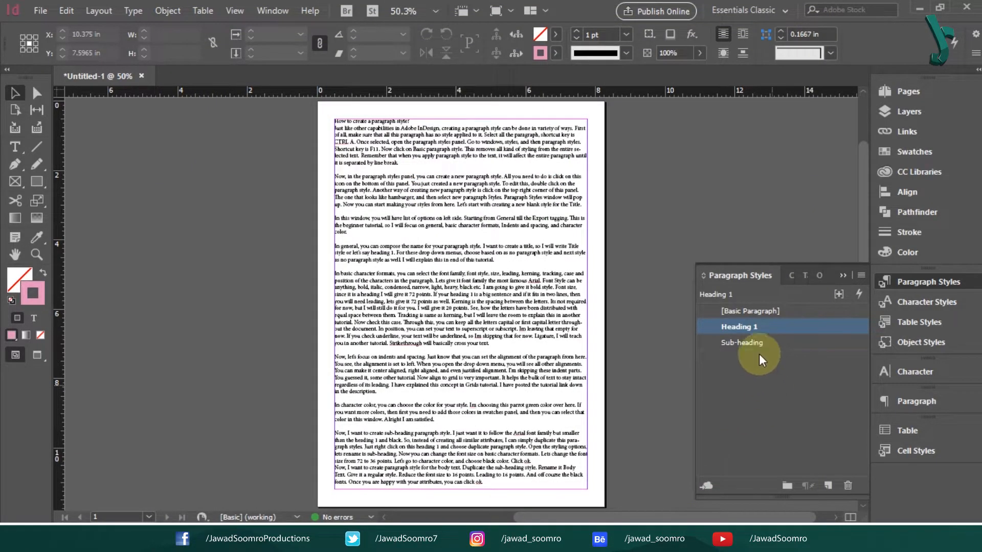
- Duplicate the Sub-heading style and name the copy 'Body Text'
left_click(813, 397)
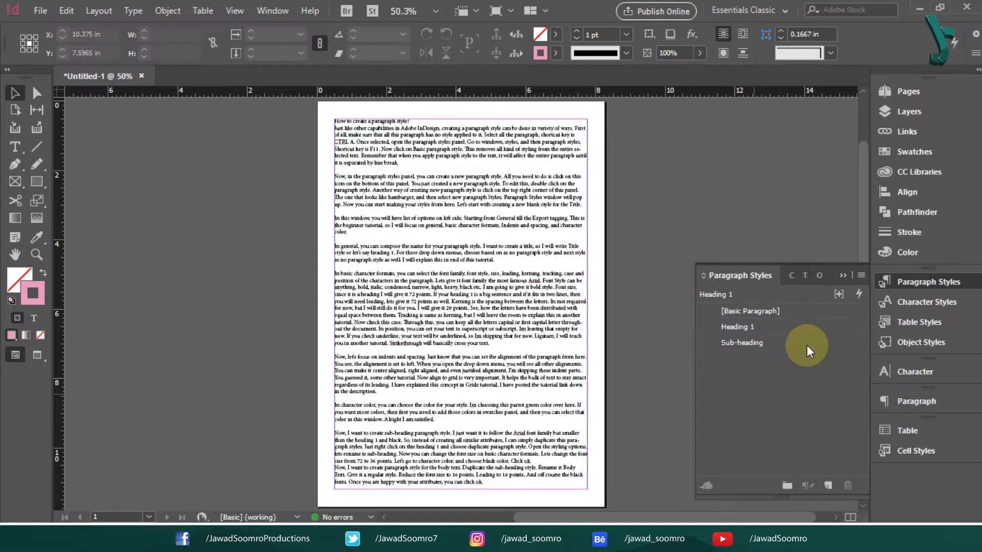
right_click(772, 346)
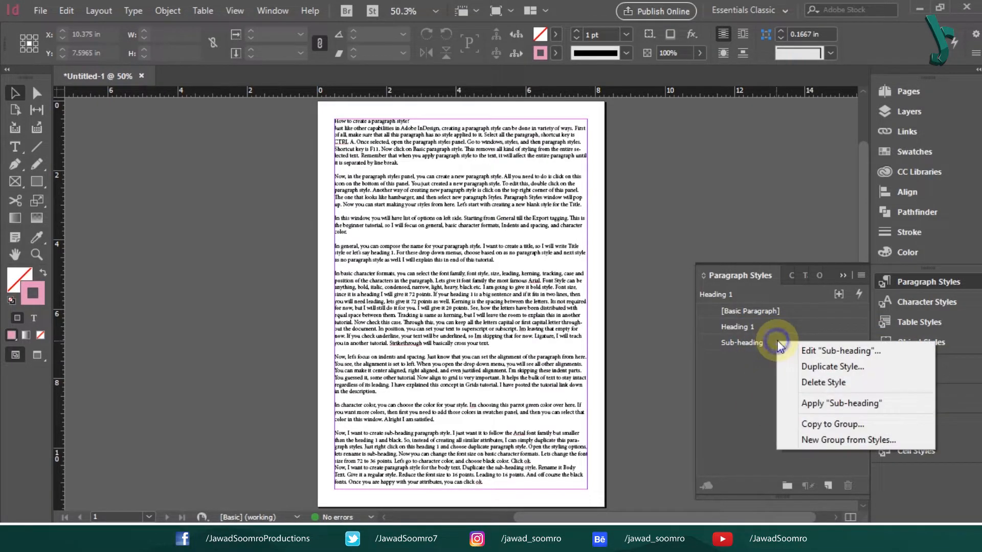
left_click(822, 368)
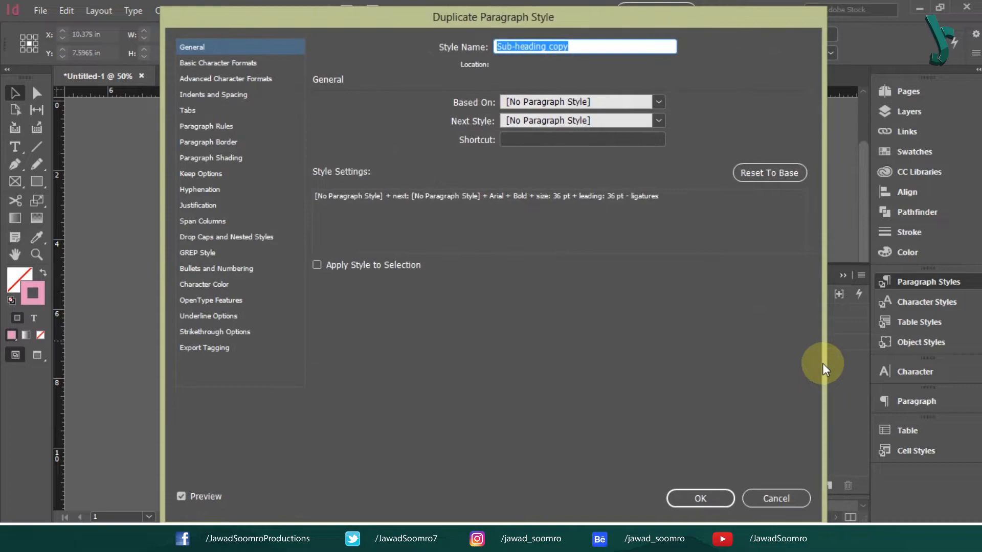
type("Body Text")
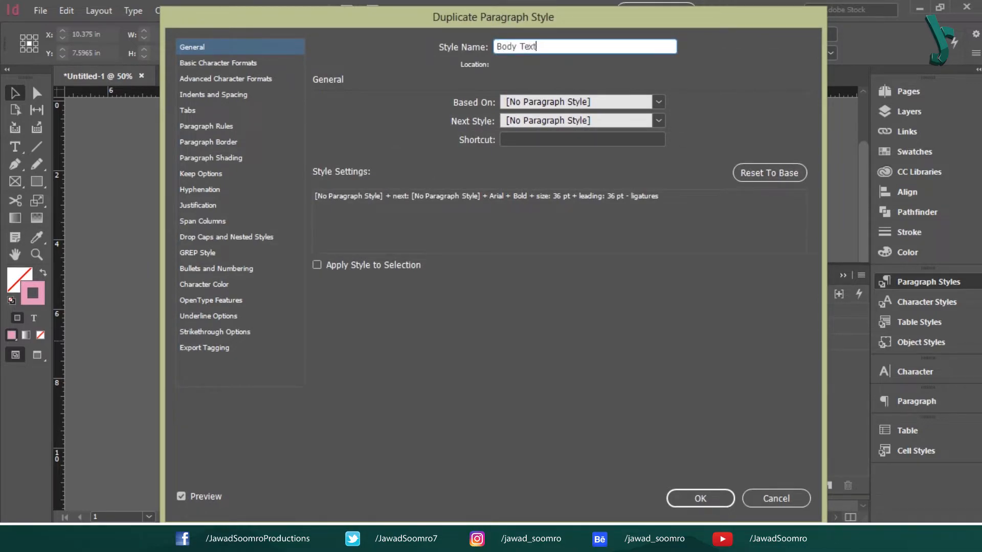
- Set Body Text to Regular font style, 16 pt size and 16 pt leading
left_click(252, 67)
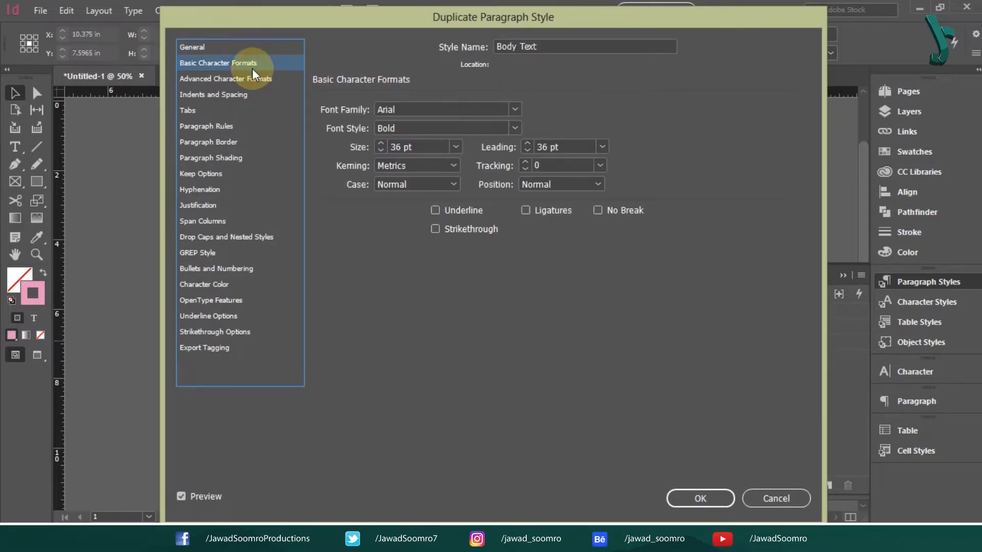
left_click(516, 127)
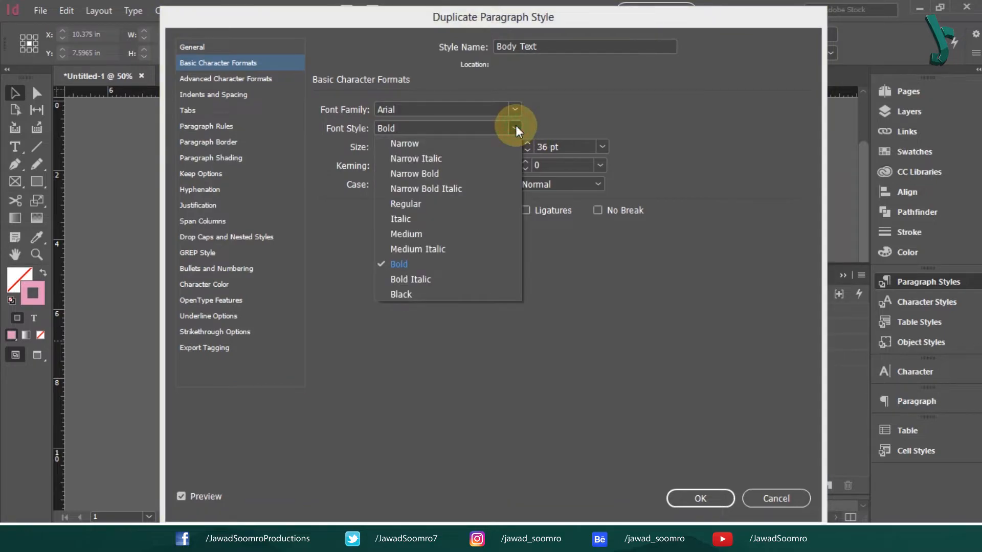
left_click(483, 204)
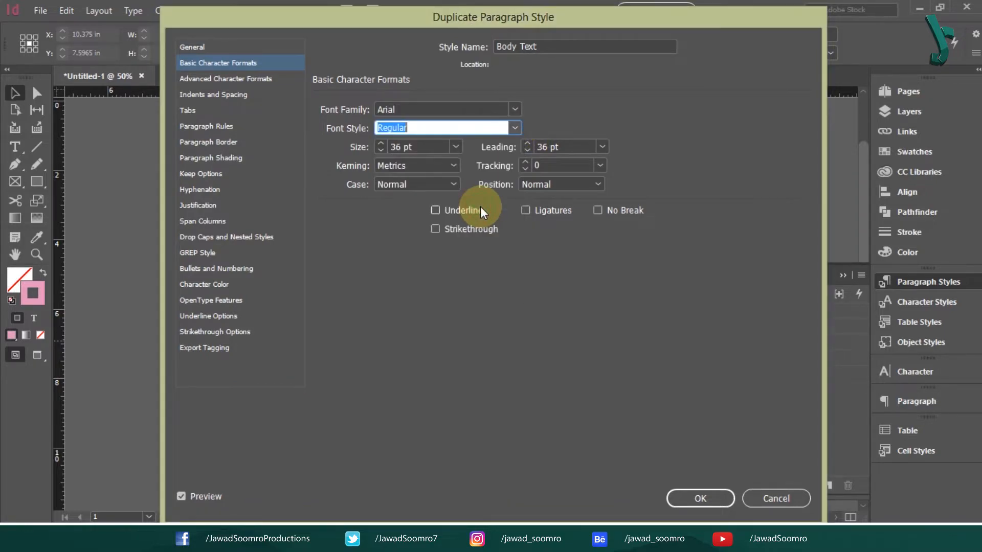
left_click(454, 147)
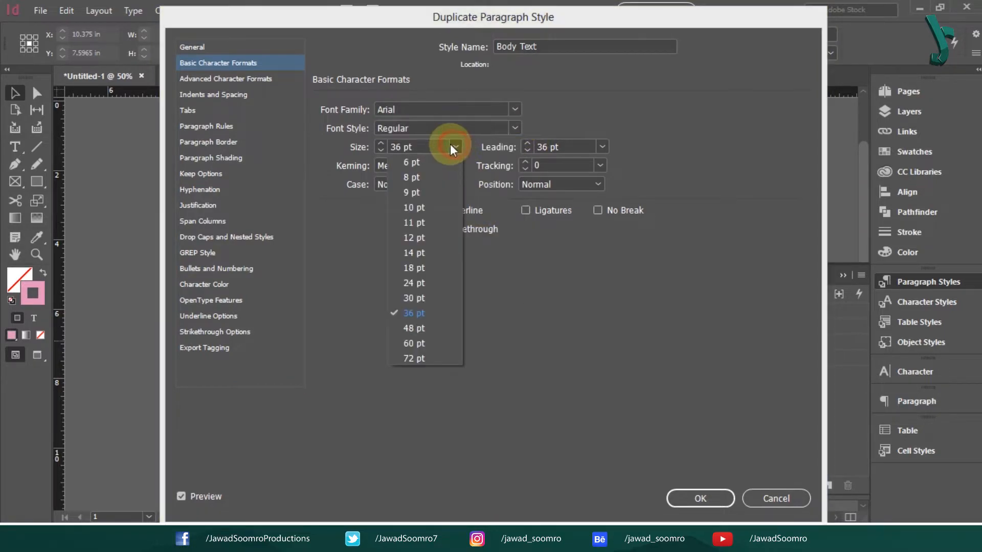
left_click(438, 258)
left_click(380, 144)
left_click(381, 143)
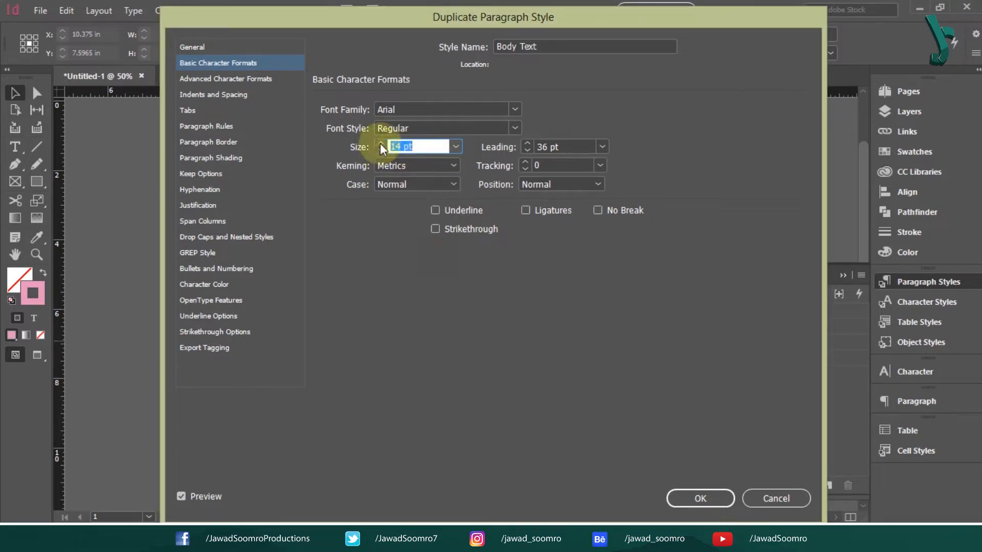
left_click(602, 147)
left_click(579, 283)
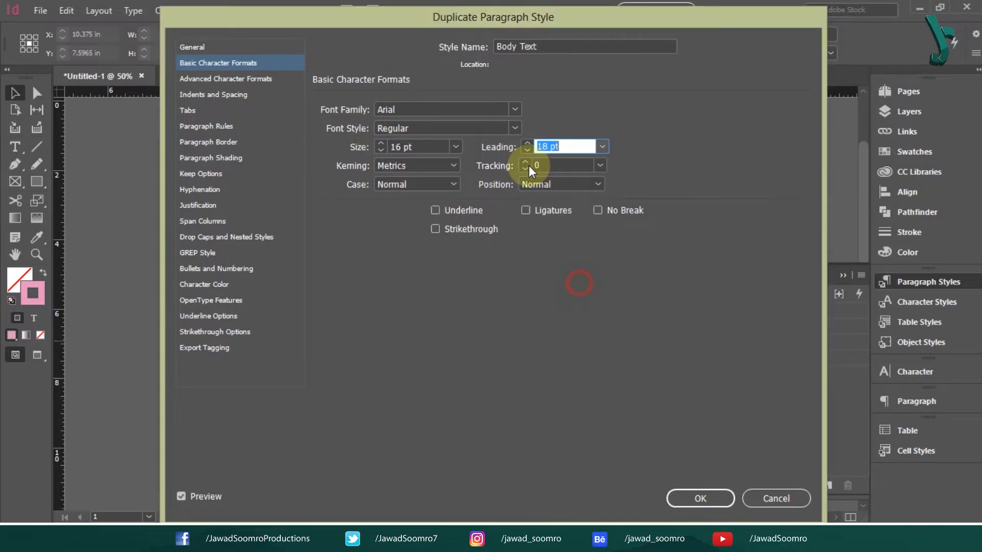
left_click(526, 152)
left_click(526, 152)
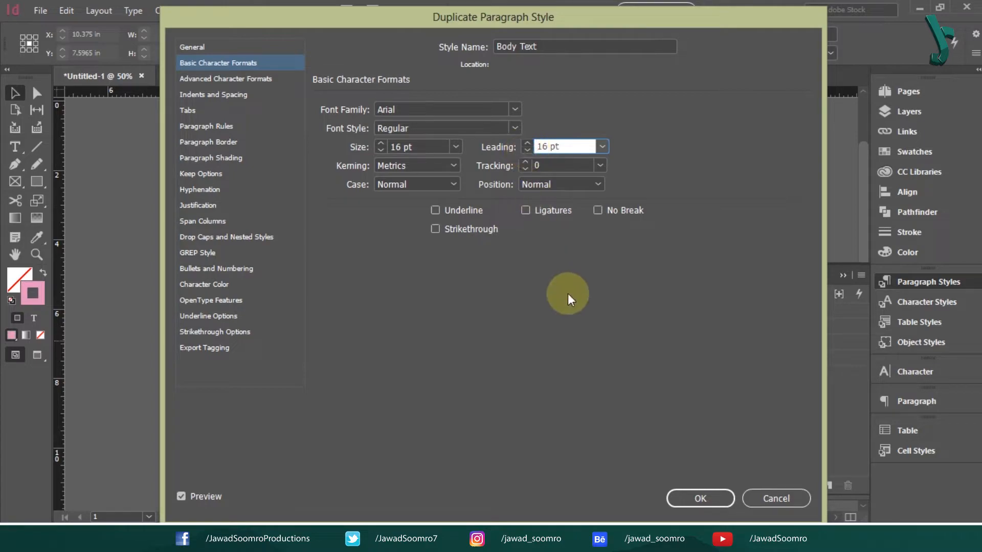
- Keep the Body Text colour [Black] and confirm the new style
left_click(216, 284)
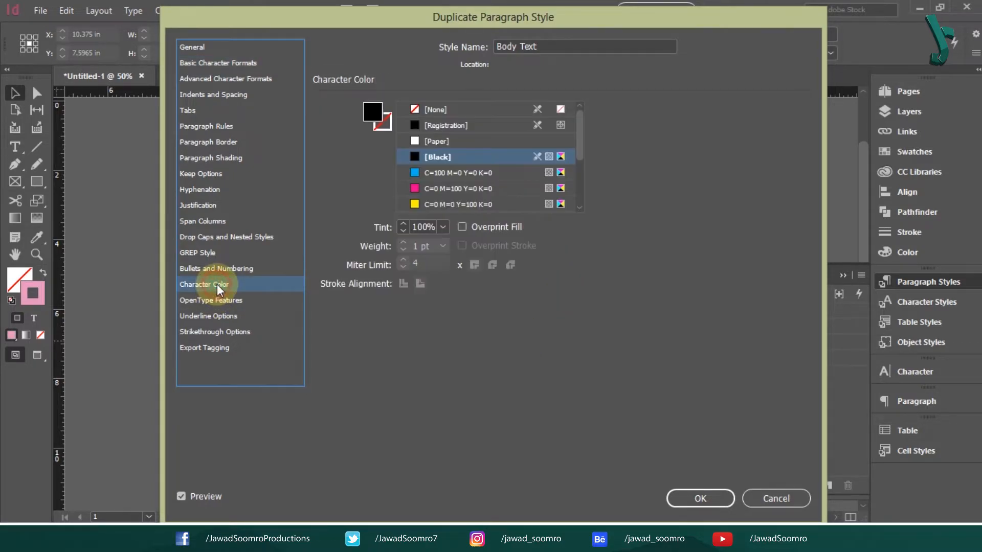
left_click(455, 156)
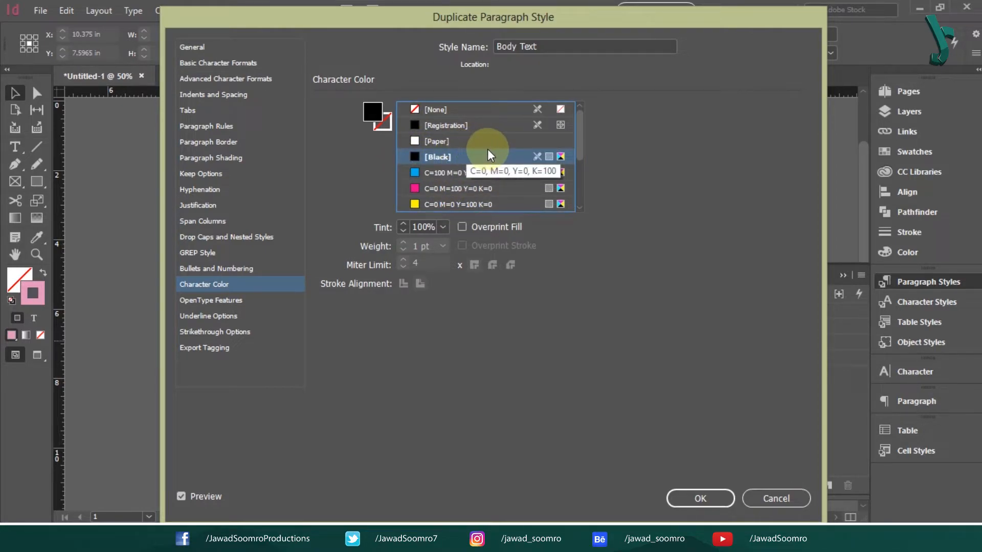
left_click(703, 496)
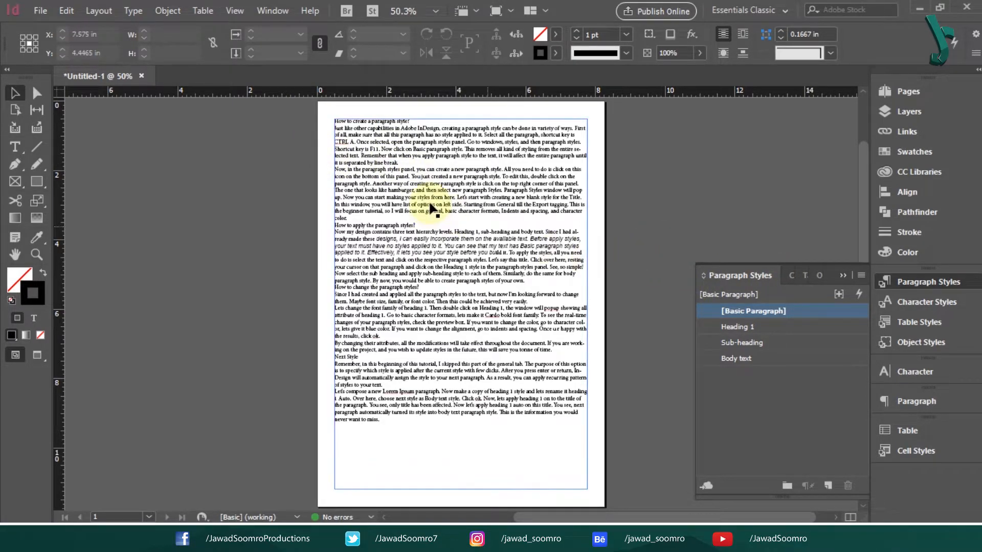
- Select the article's text frame and bring up the [Basic Paragraph]+ style's actions
left_click(346, 155)
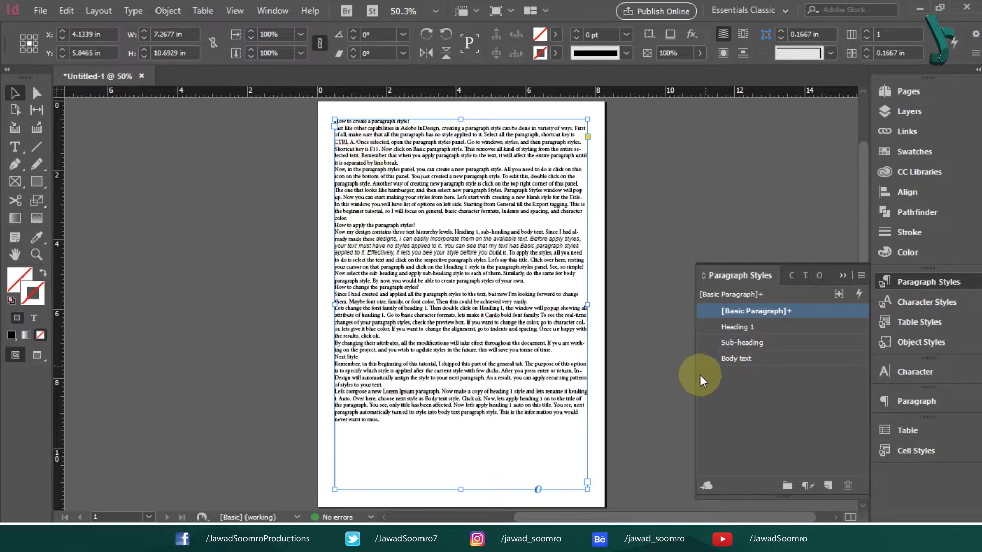
right_click(801, 313)
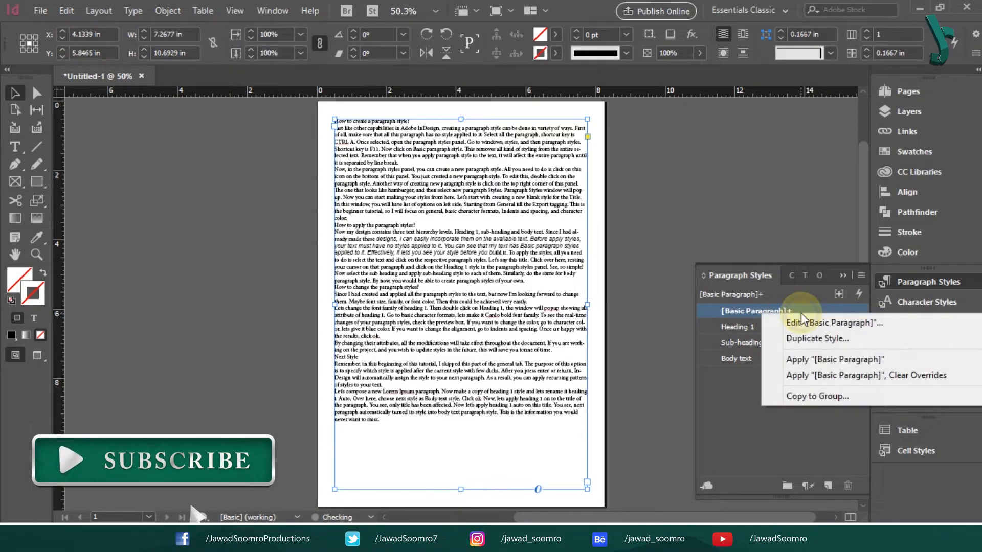
- Clear the [Basic Paragraph] overrides, then select the first line 'How to create a paragraph style?'
left_click(836, 381)
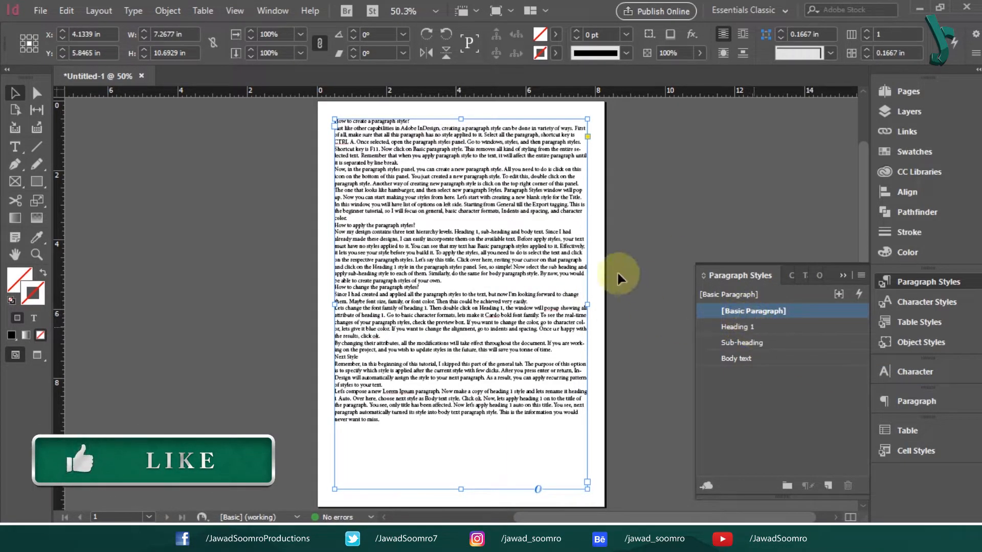
double_click(394, 146)
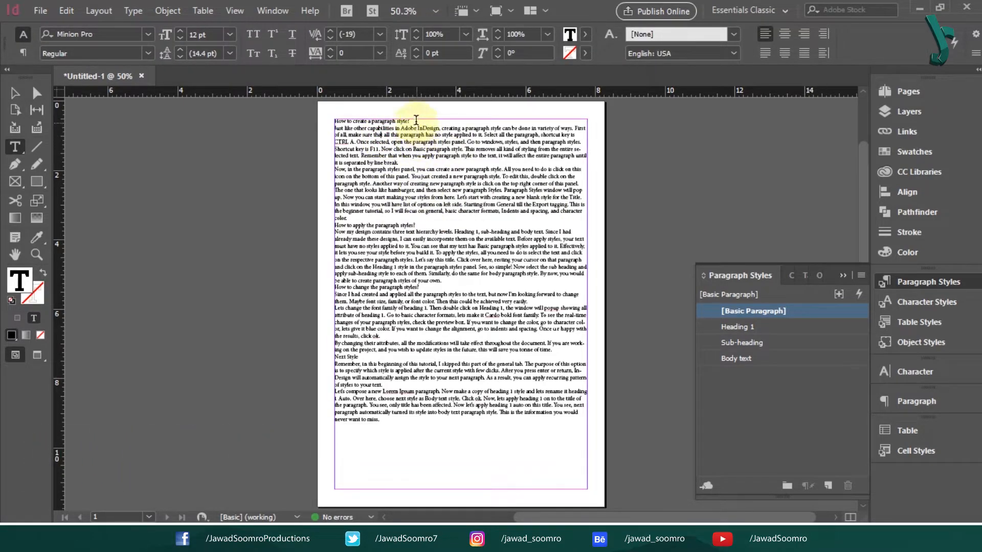
left_click_drag(412, 121, 296, 116)
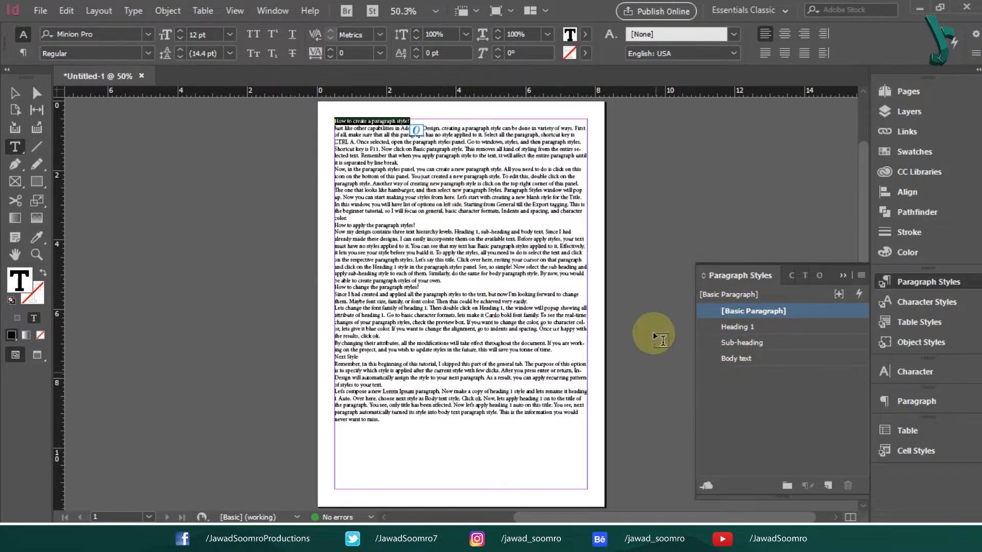
left_click(481, 183)
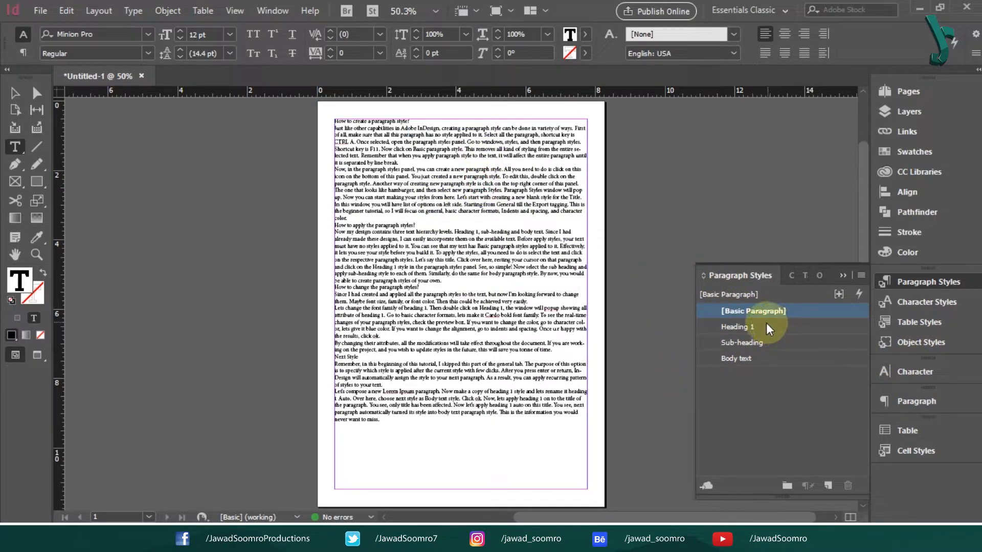
left_click(428, 121)
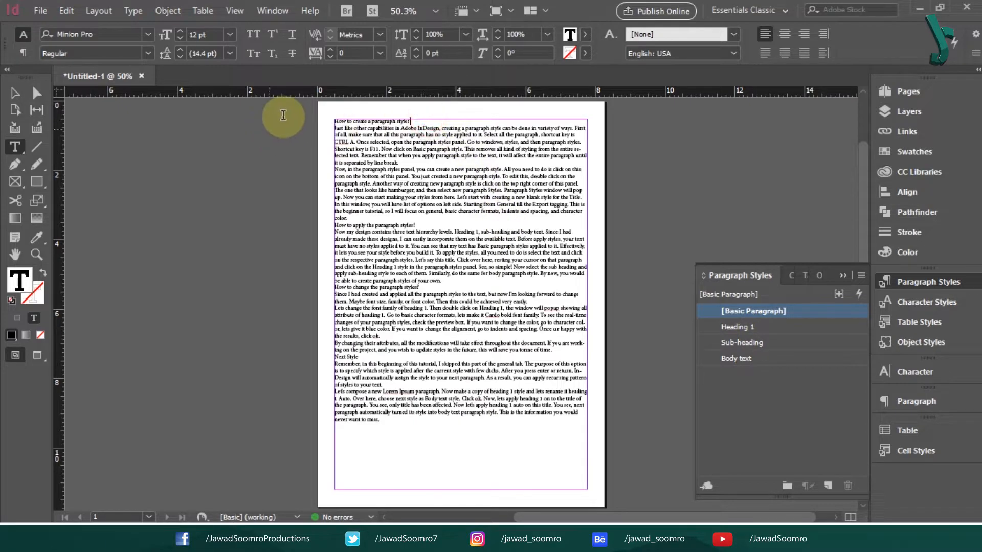
left_click_drag(283, 115, 296, 109)
left_click(435, 121)
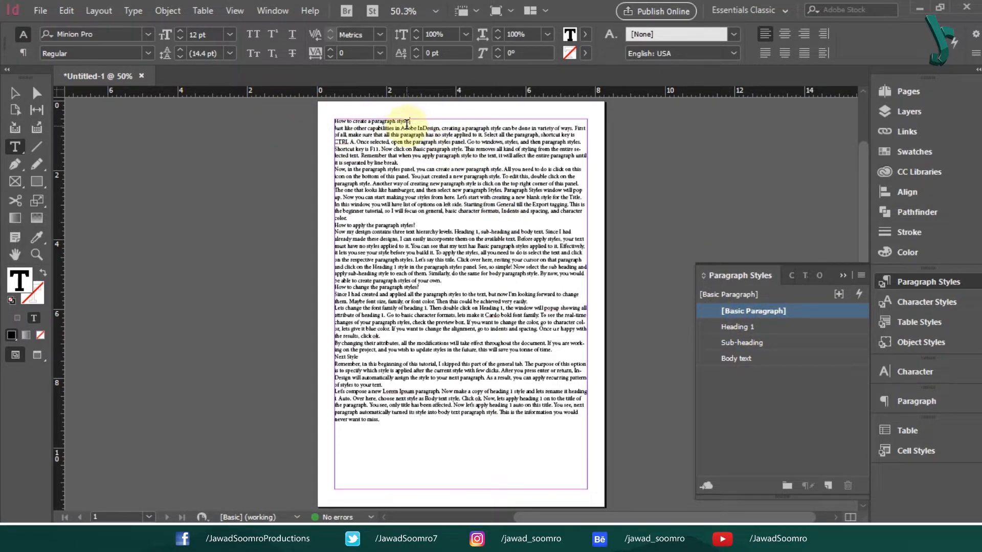
- Make the title Heading 1 and split off the opening sentence as a Sub-heading
left_click(735, 326)
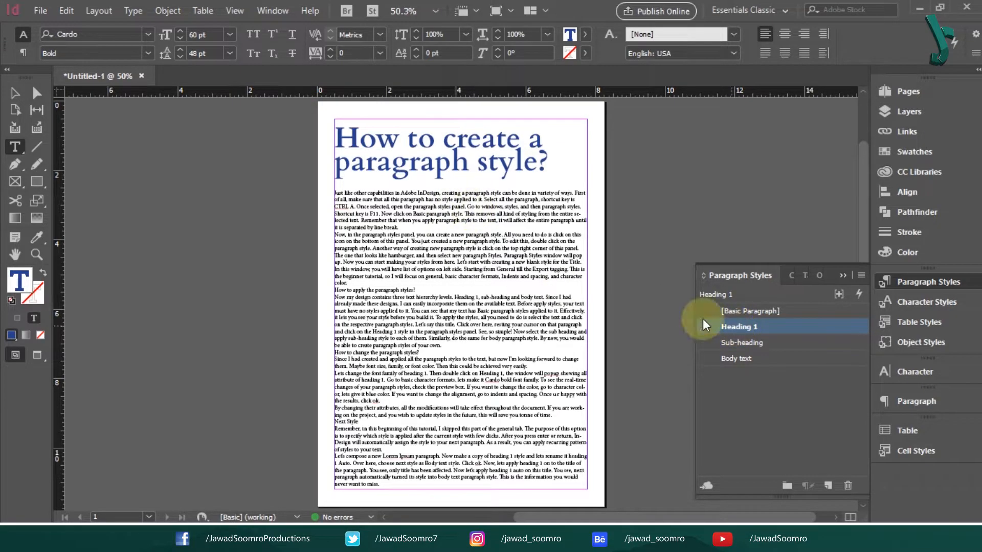
left_click(573, 195)
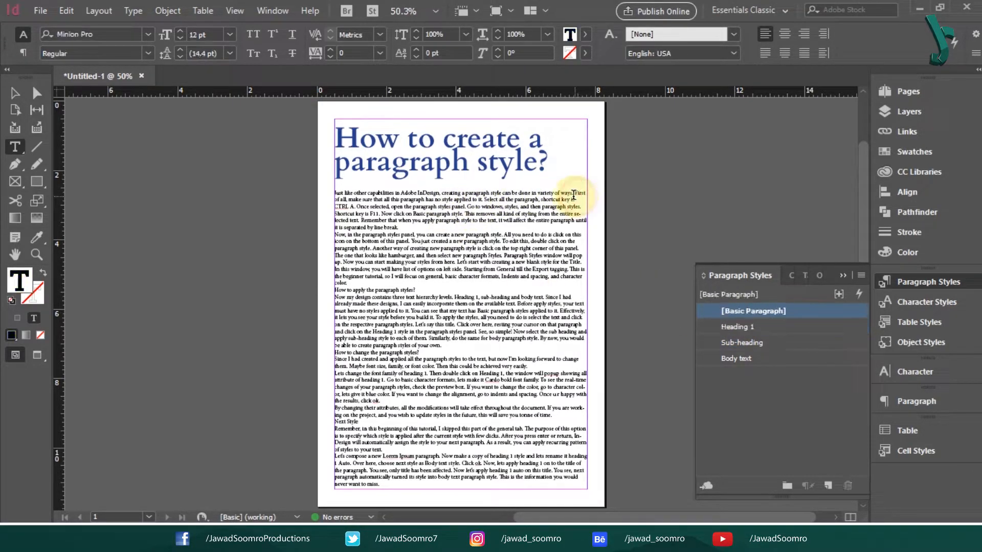
key("Return")
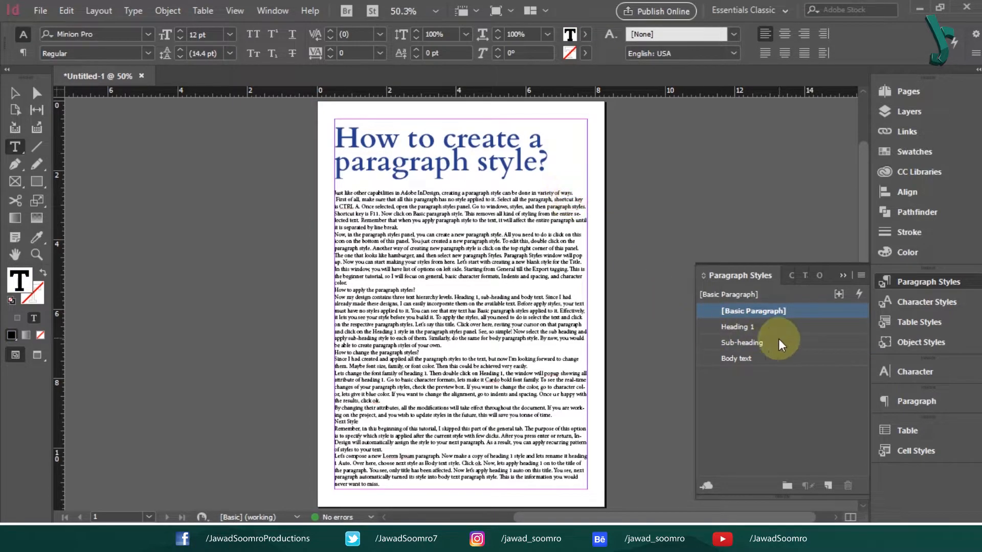
left_click(759, 340)
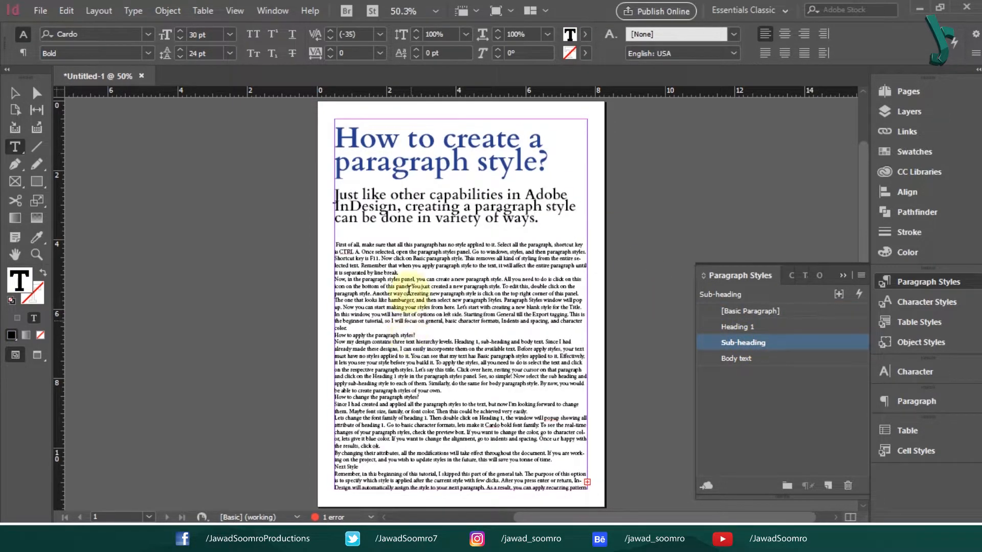
- Apply Body text to the following paragraphs and Heading 1 to 'How to apply the paragraph styles?'
left_click(409, 292)
left_click(750, 358)
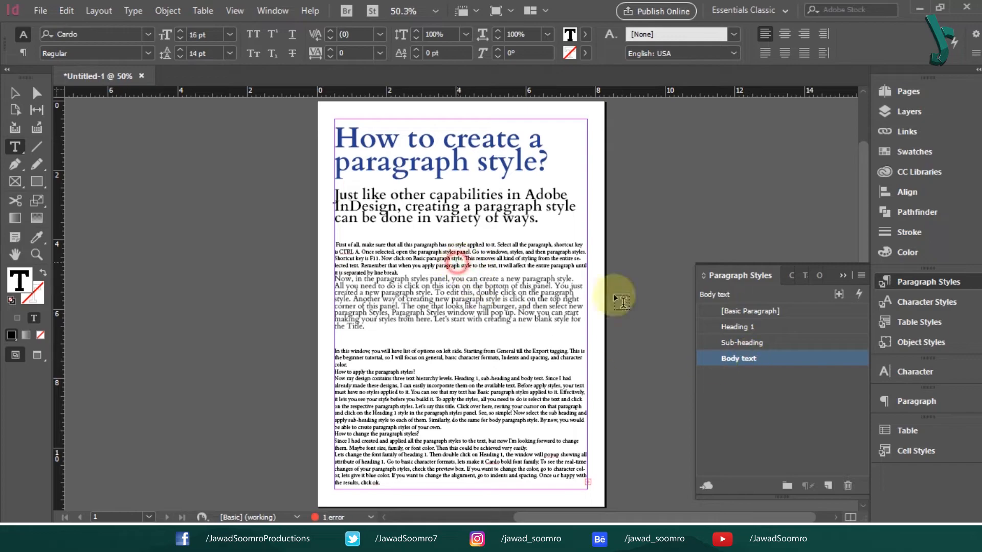
left_click(750, 358)
left_click(386, 379)
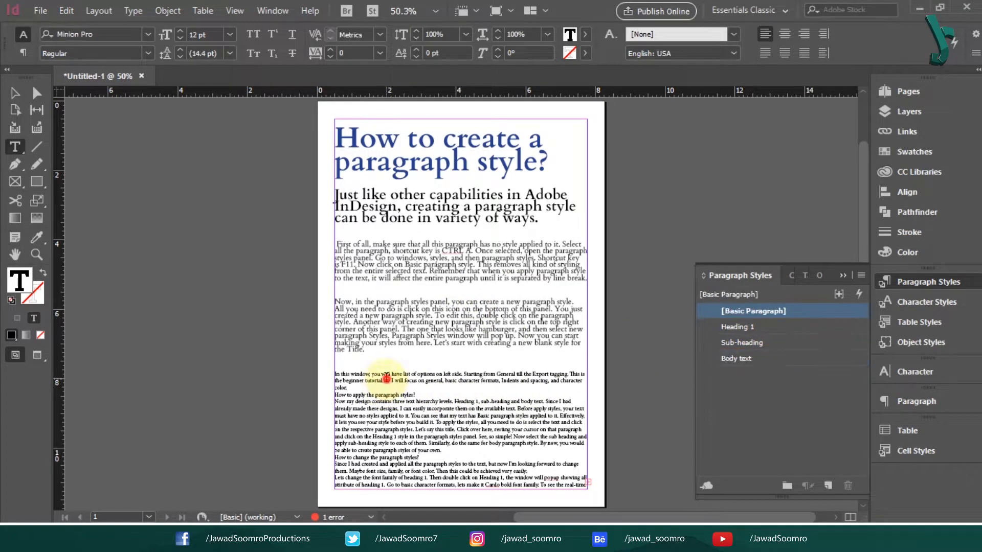
left_click(736, 358)
left_click(398, 411)
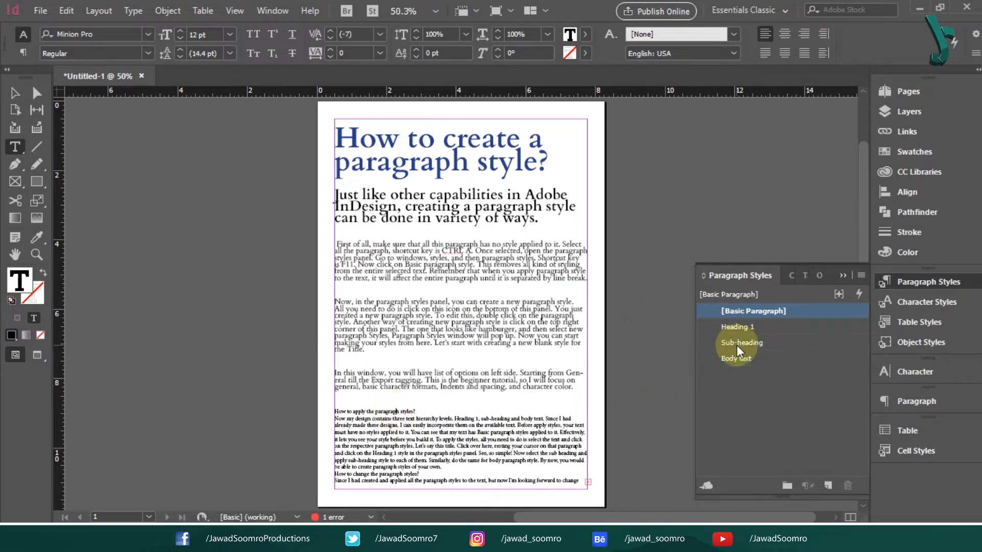
left_click(736, 328)
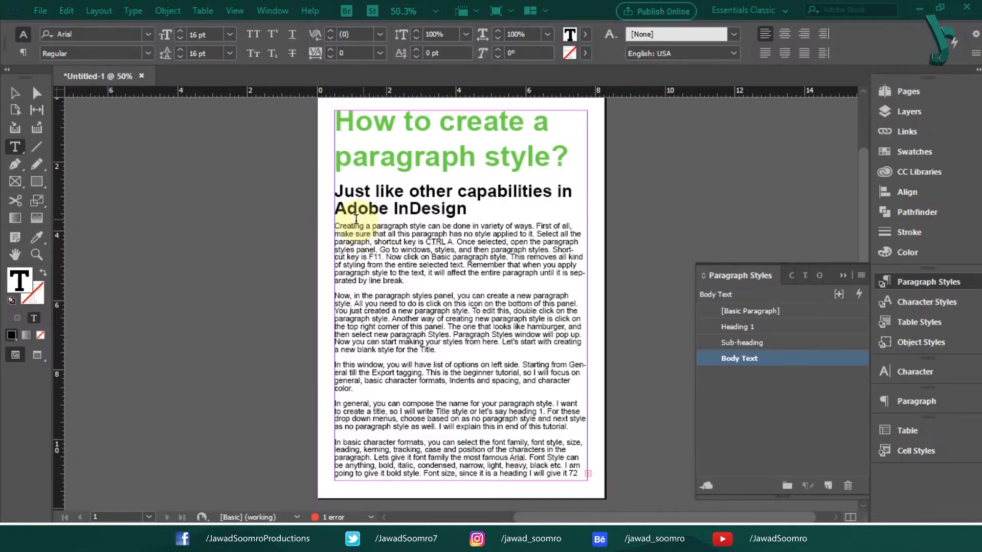
left_click(753, 310)
left_click(710, 358)
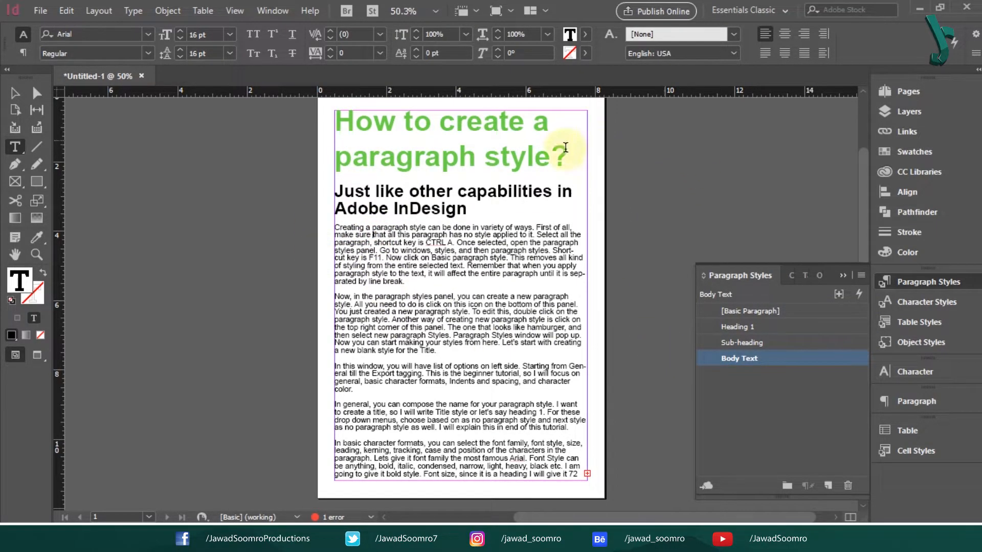
left_click(15, 93)
left_click(184, 184)
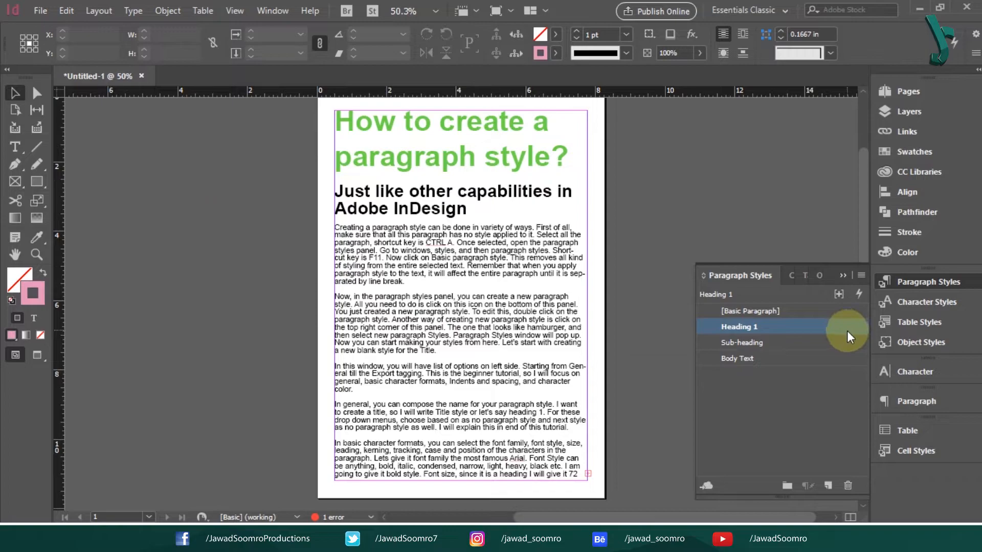
- Change the Heading 1 style's font family to Cardo, keeping Bold
double_click(752, 326)
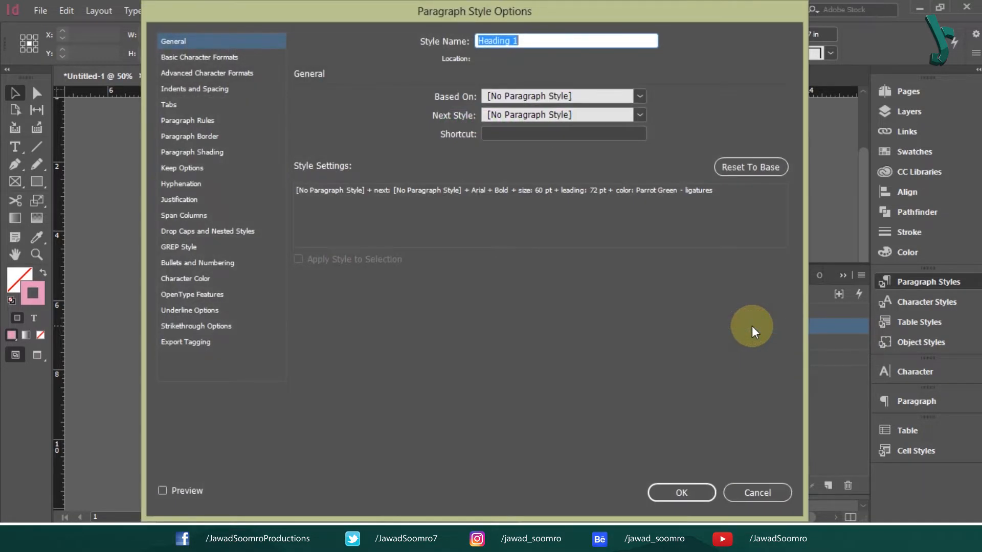
left_click(198, 56)
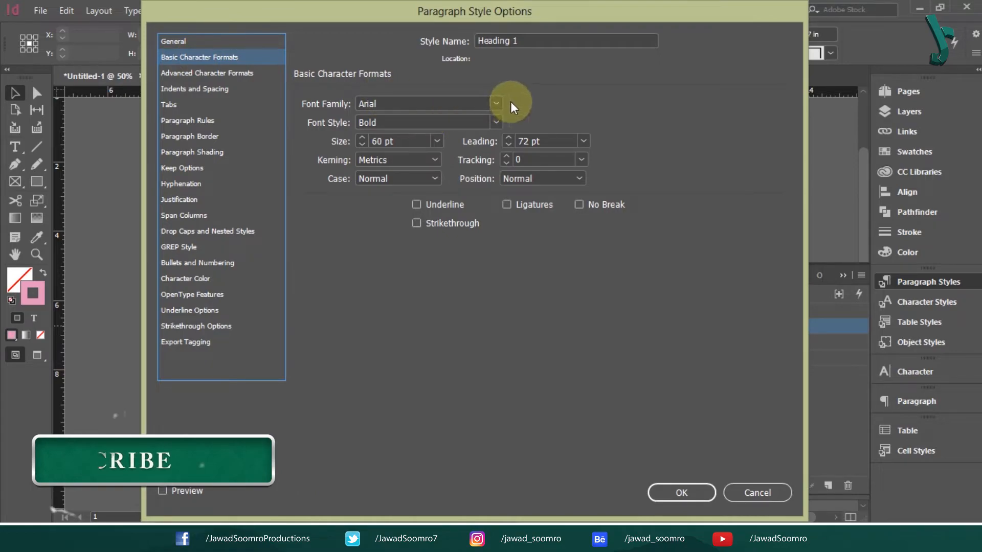
left_click_drag(448, 103, 278, 110)
type("Cardo")
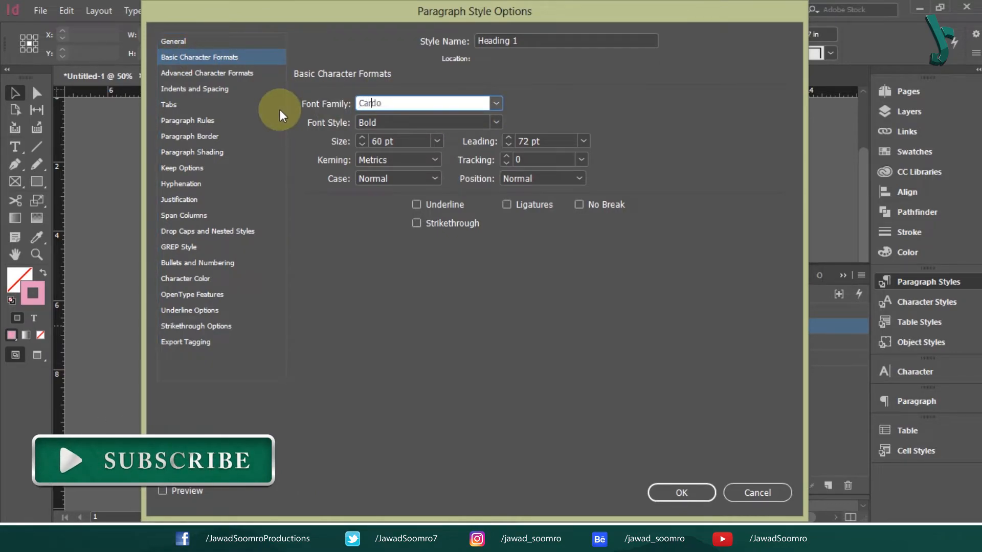
key("Tab")
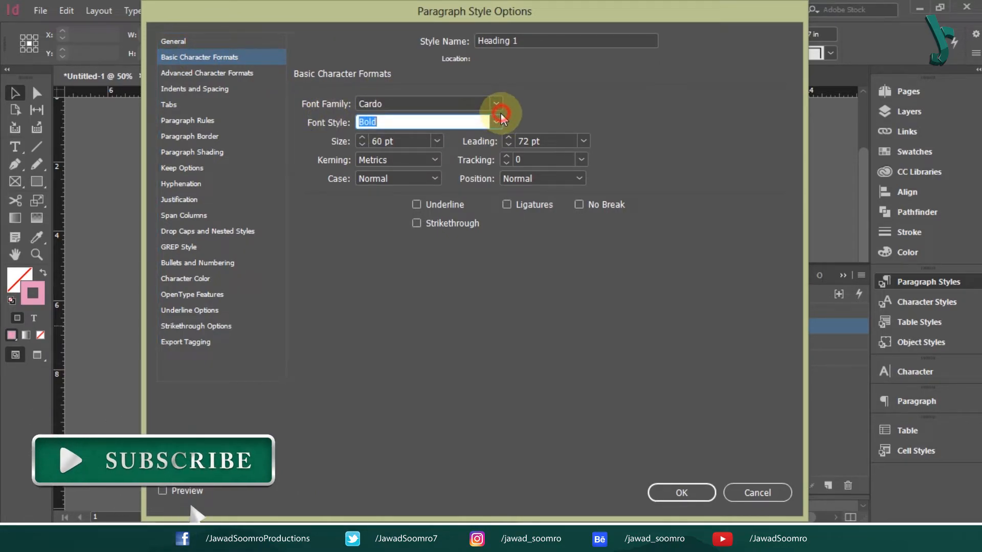
left_click(500, 120)
left_click_drag(269, 18, 717, 25)
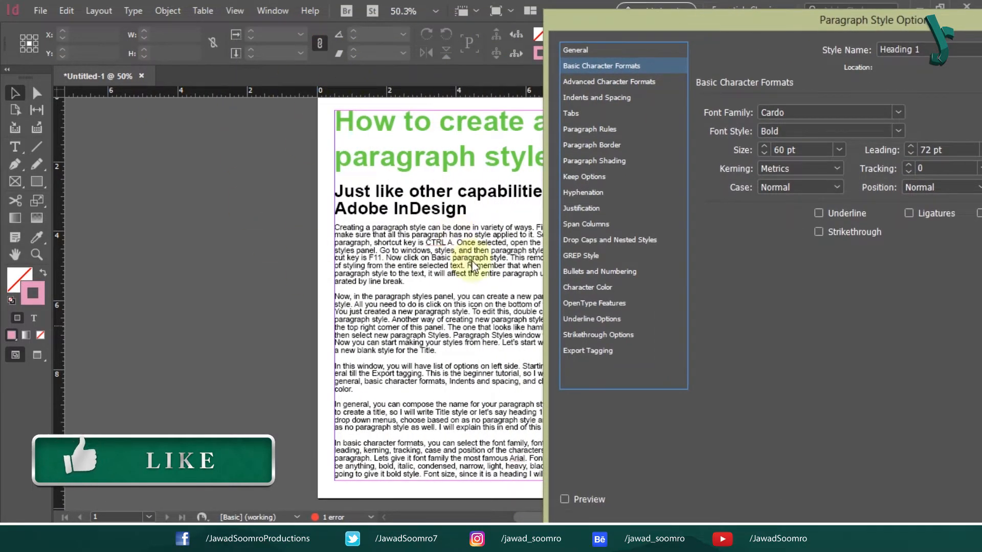
- Turn on Preview and keep Heading 1's alignment at Left
left_click(564, 499)
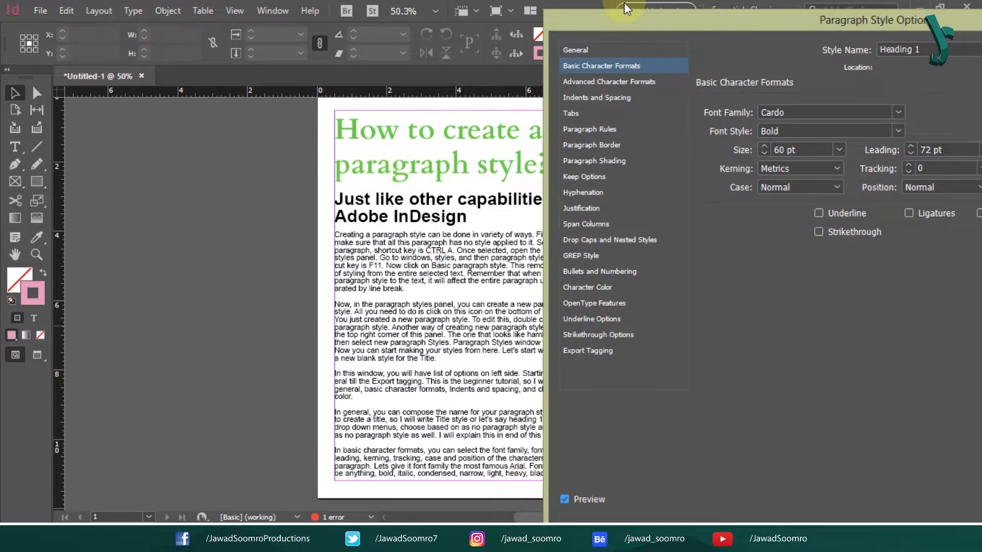
left_click_drag(644, 14, 614, 5)
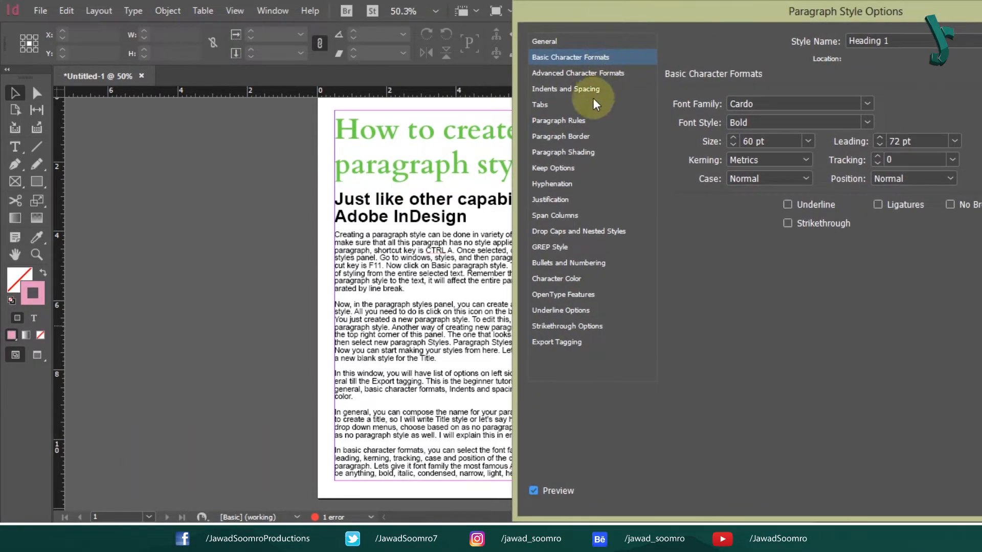
left_click(583, 89)
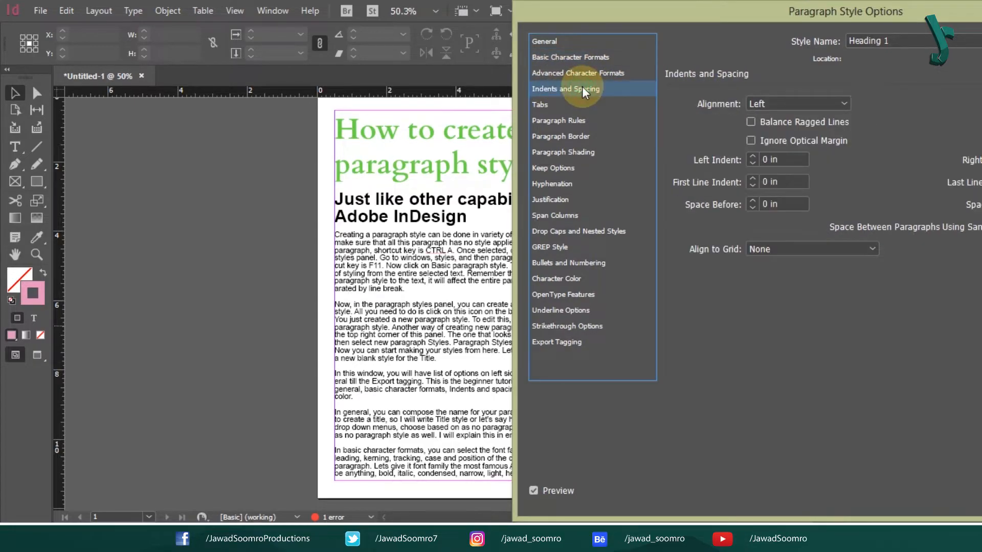
left_click(805, 103)
left_click(794, 103)
left_click(794, 103)
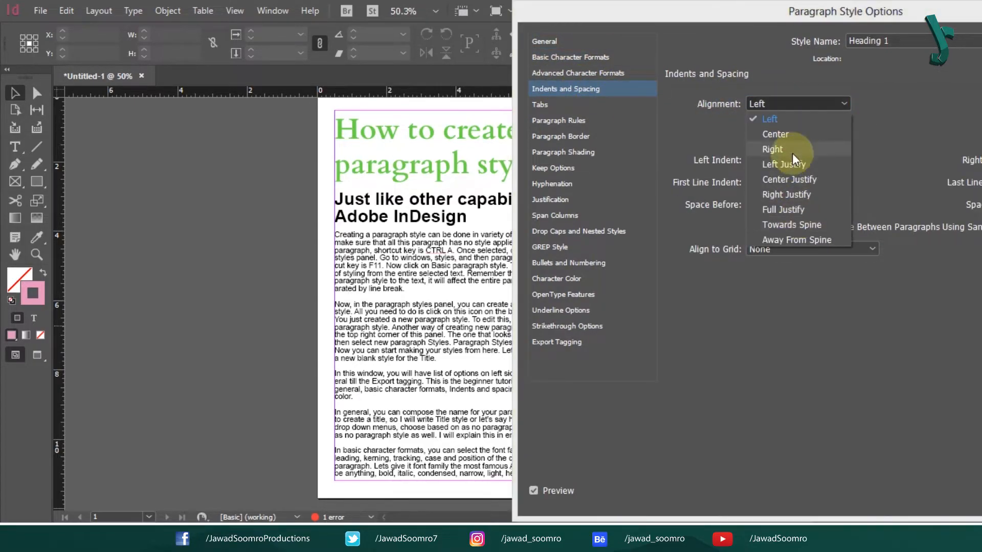
left_click(793, 153)
left_click_drag(655, 5, 547, 6)
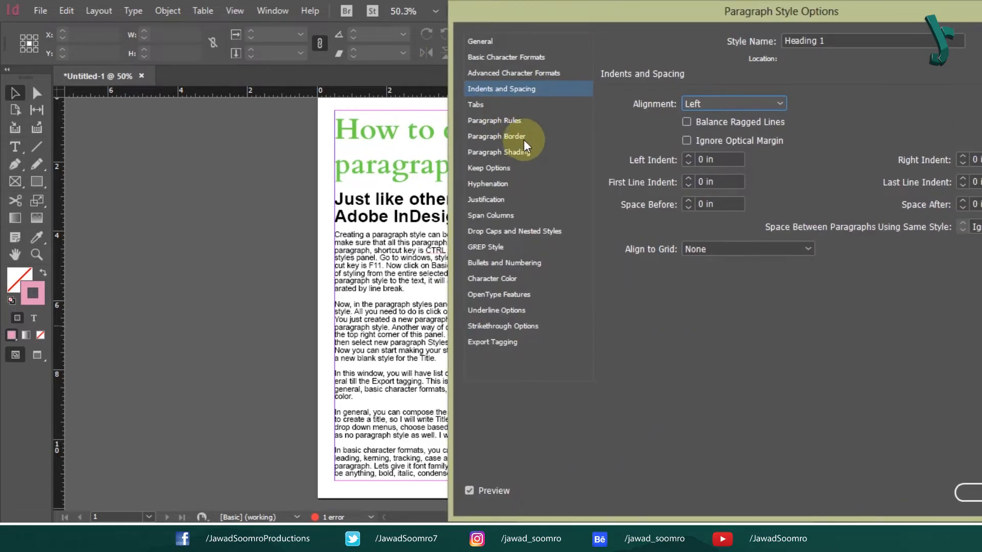
- Set Heading 1's character colour to dark blue C=100 M=90 Y=10 K=0 and confirm
left_click(497, 278)
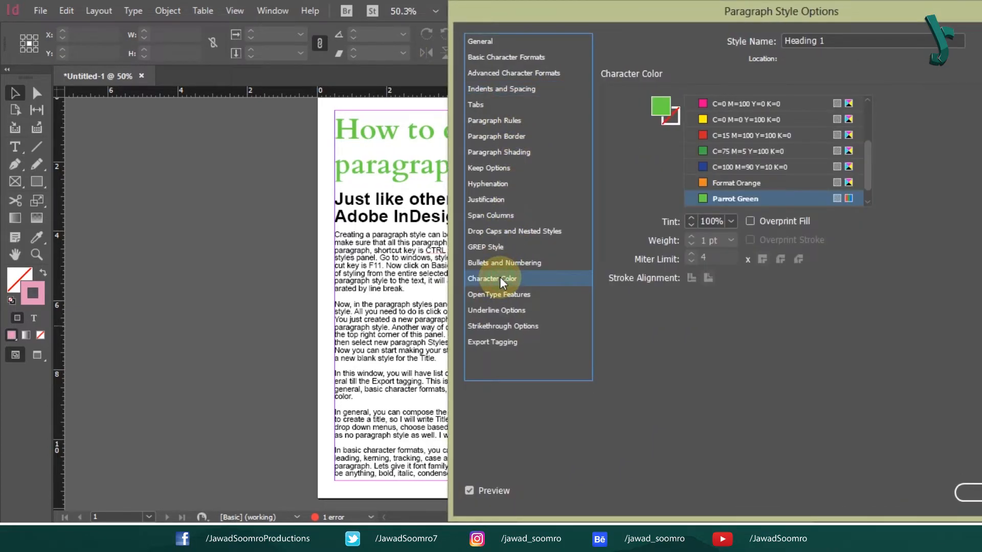
left_click(743, 167)
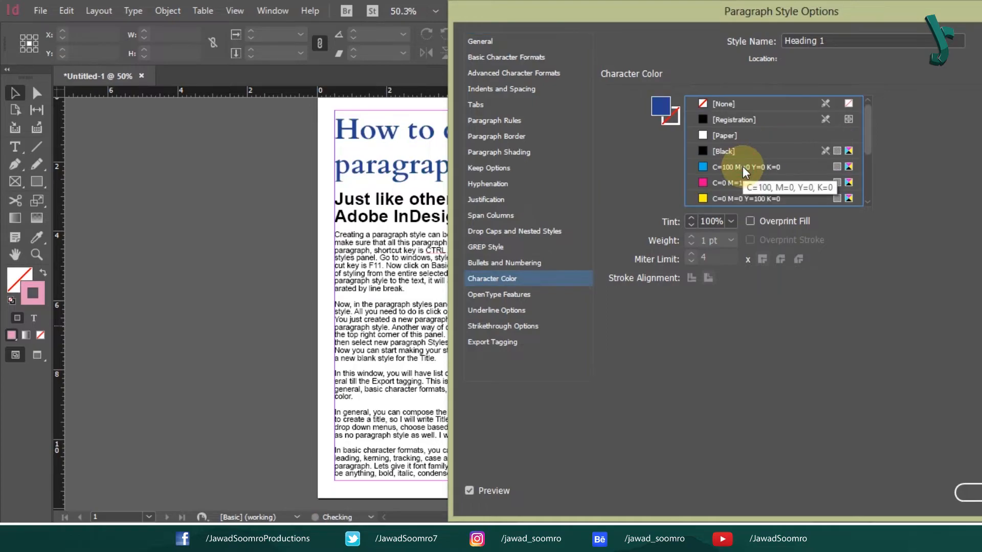
left_click_drag(778, 19, 478, 26)
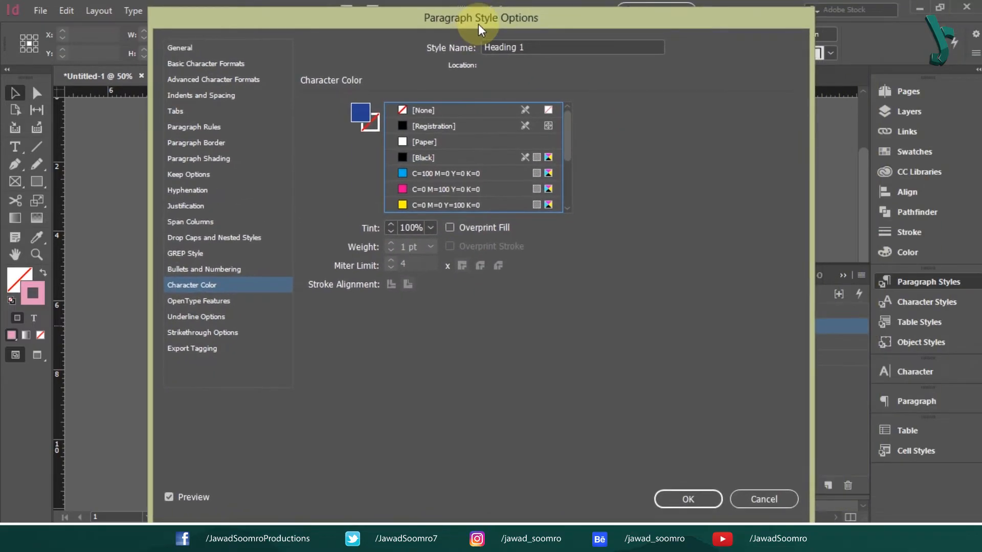
left_click(690, 499)
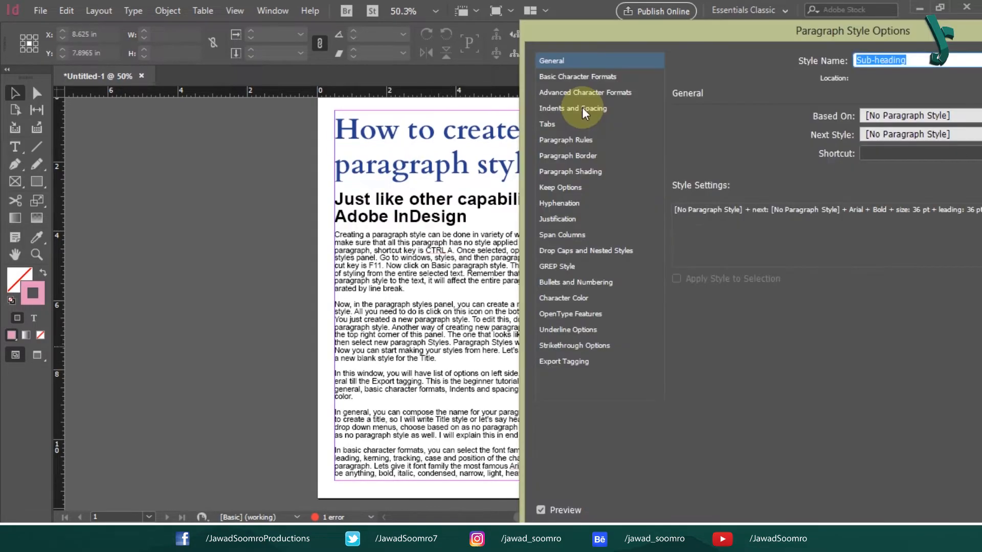
- Set the Sub-heading style's size to 30 pt
left_click(588, 78)
left_click(808, 165)
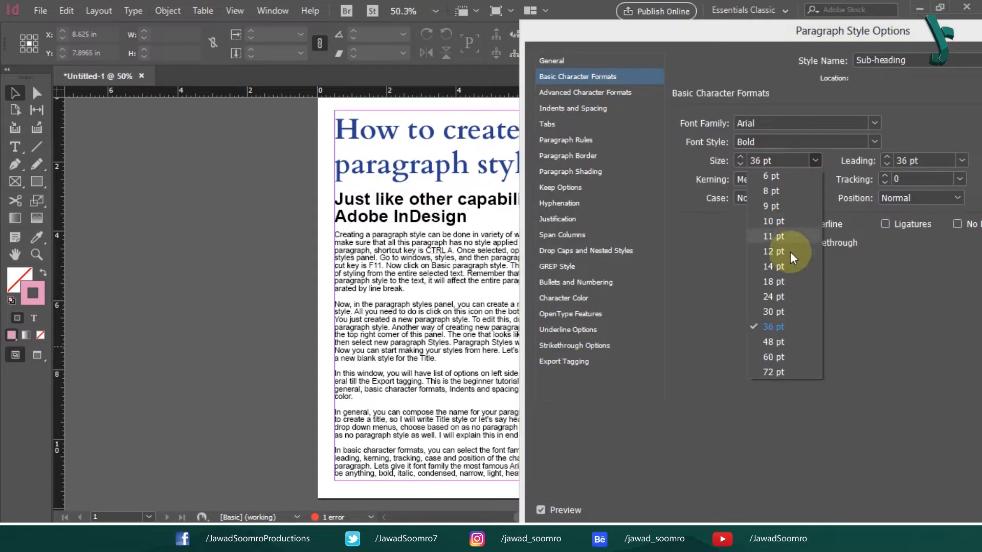
left_click(784, 306)
left_click(888, 493)
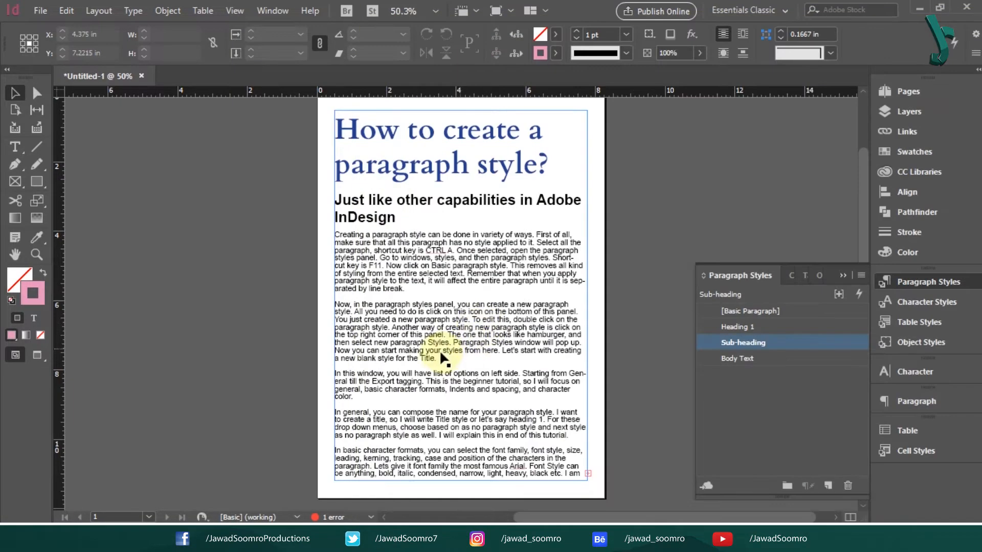
- Set the Body Text style's size to 12 pt
double_click(439, 353)
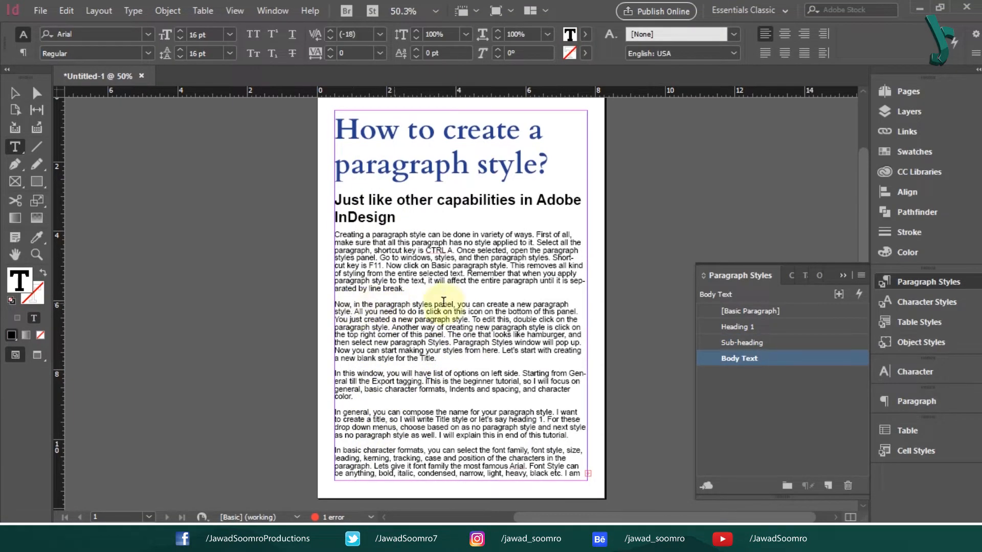
double_click(799, 363)
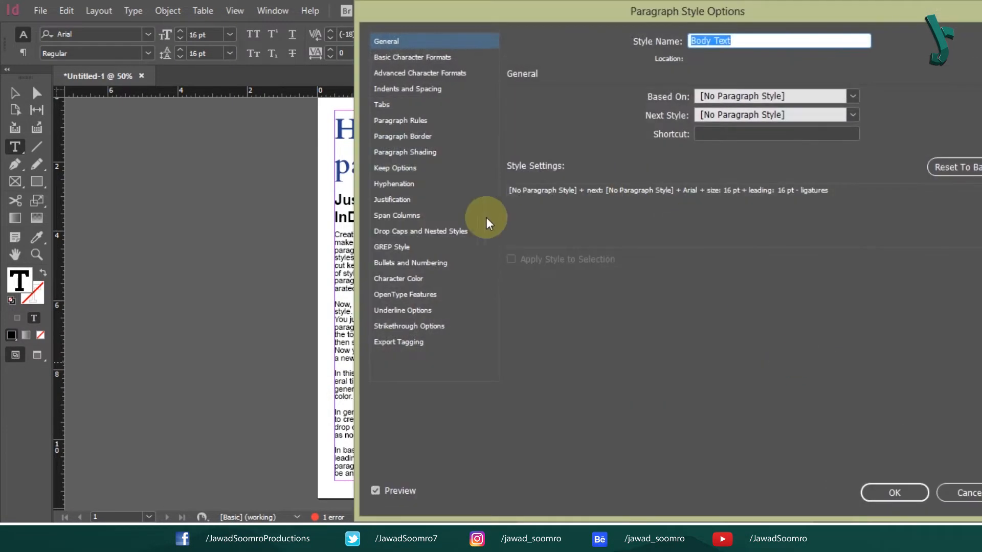
left_click(568, 87)
left_click(811, 168)
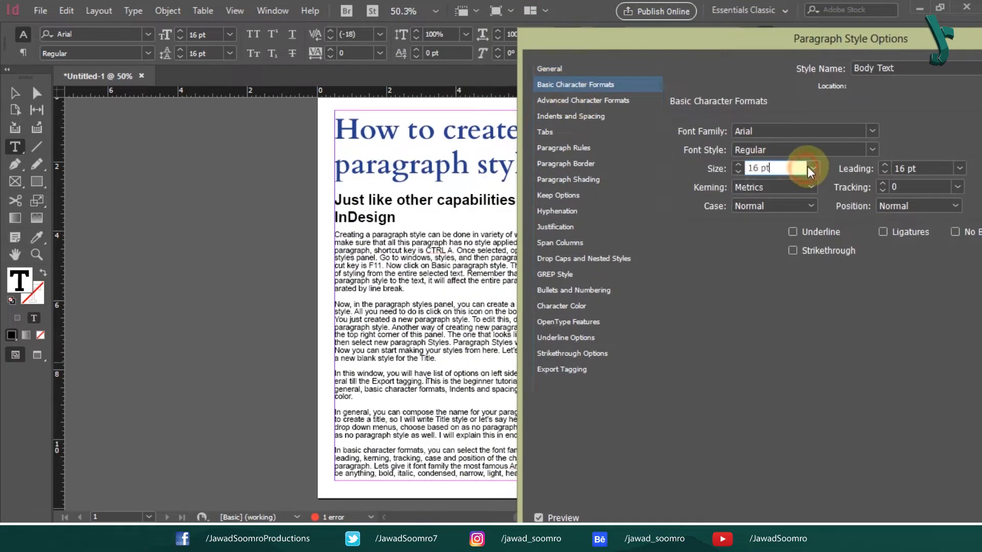
left_click(793, 255)
left_click_drag(818, 41, 382, 12)
left_click(621, 501)
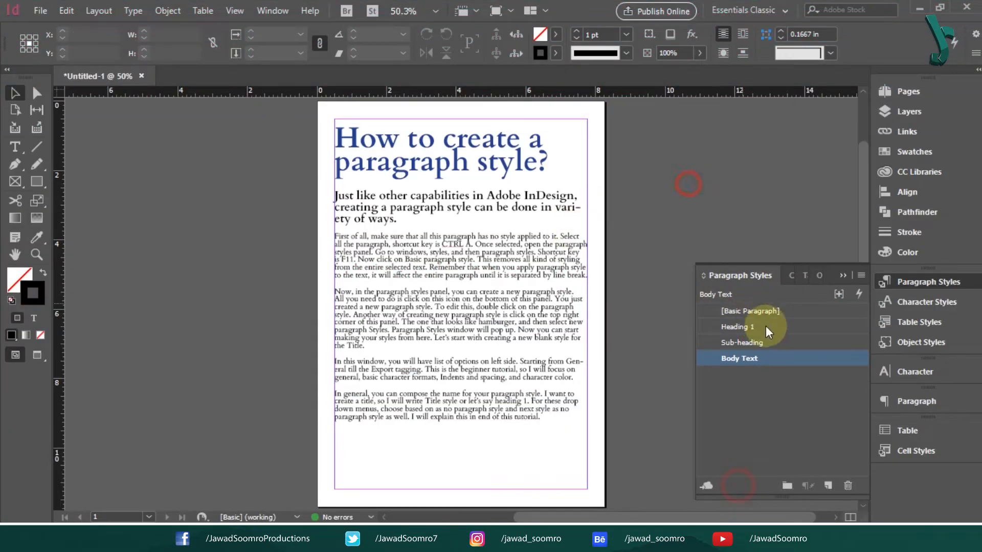
- In the [Basic Paragraph] style options, set Next Style to [No Paragraph Style]
double_click(772, 311)
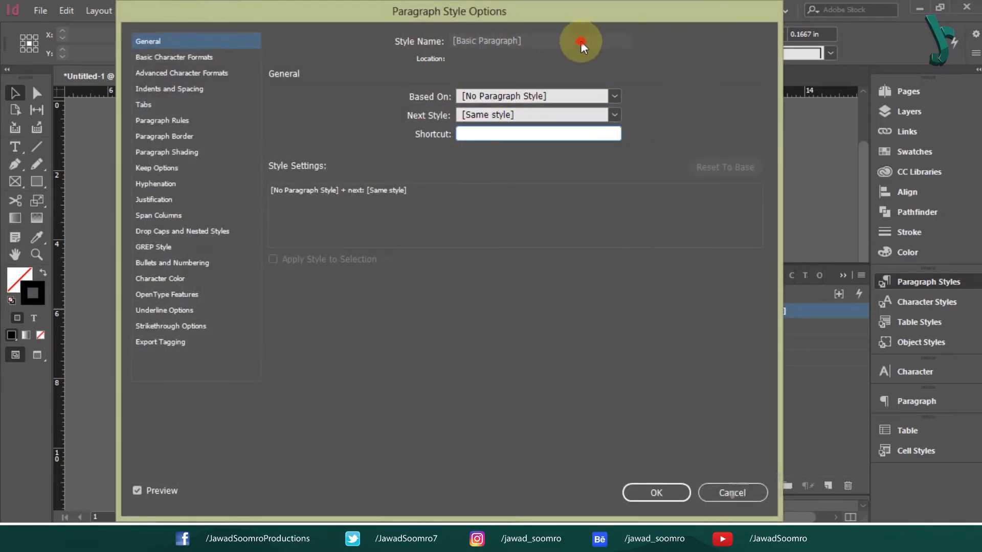
left_click(606, 117)
left_click(606, 118)
left_click(607, 118)
left_click(606, 117)
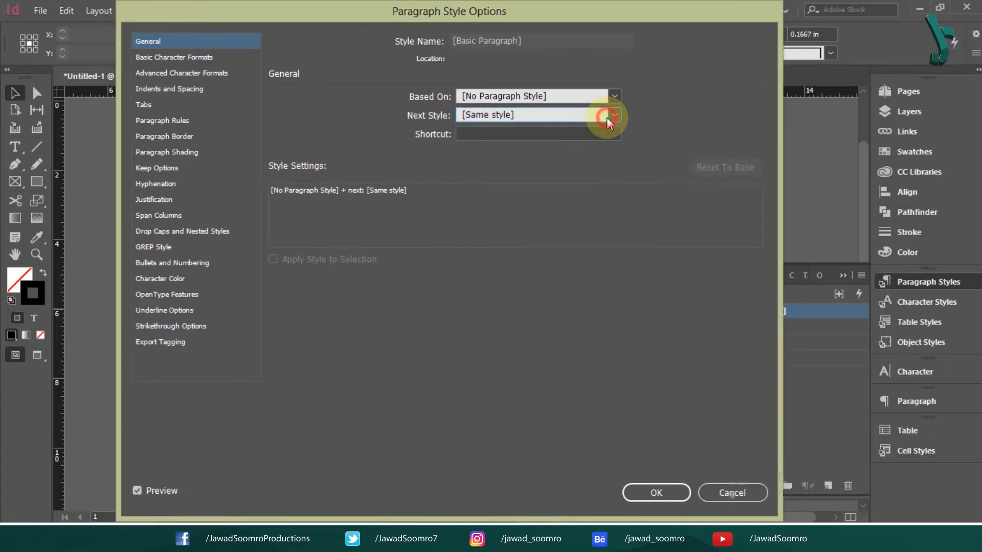
left_click(614, 115)
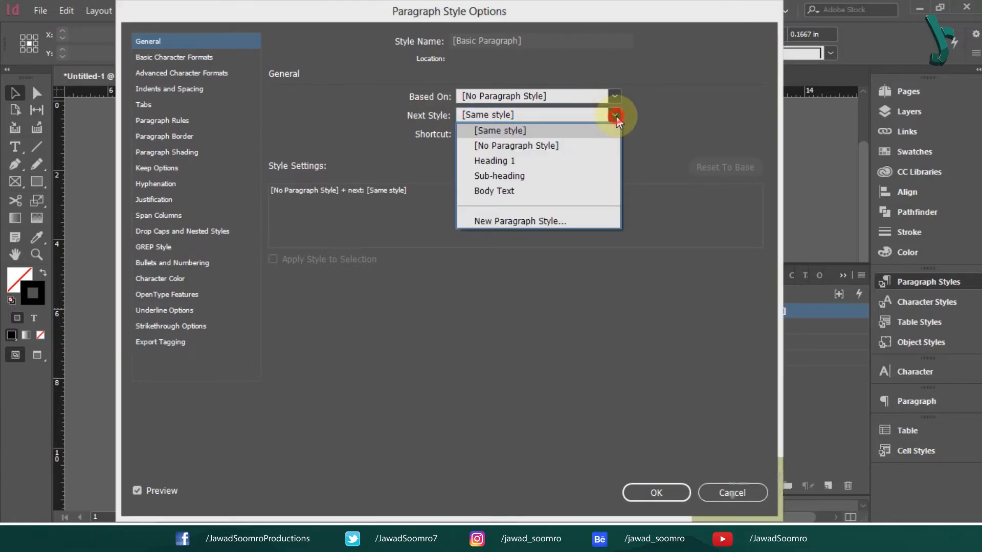
left_click(574, 146)
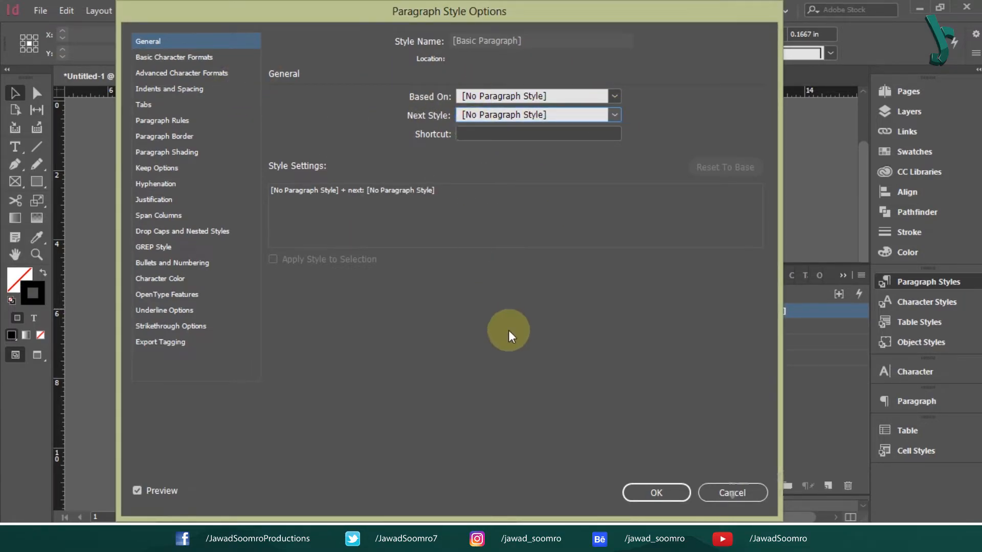
left_click(613, 114)
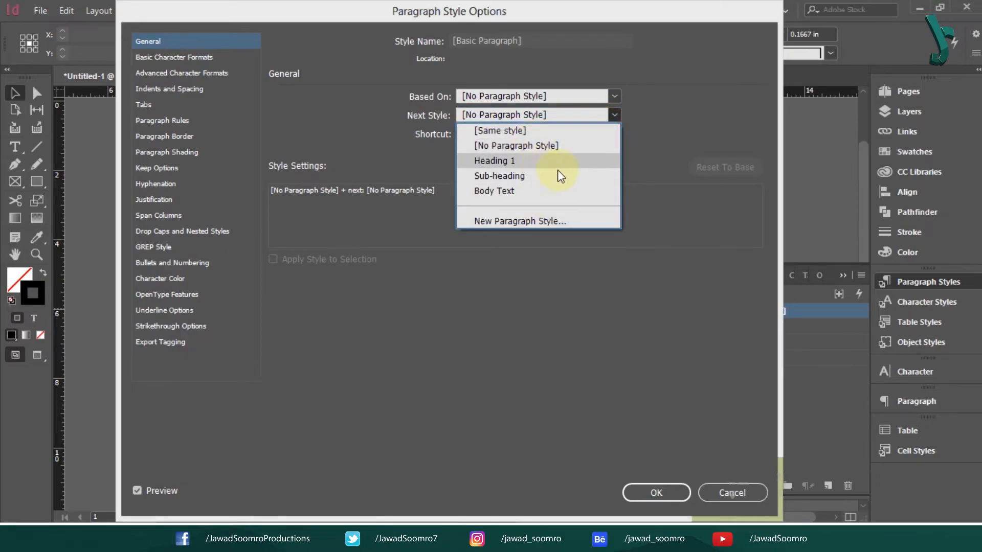
left_click(661, 224)
left_click(739, 490)
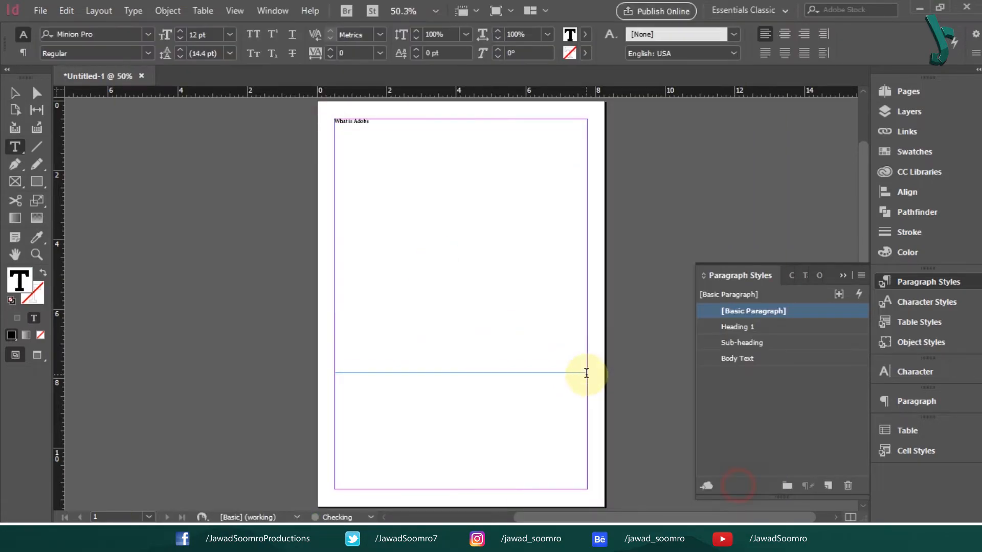
- Type the 'InDesign? Tutorial' Heading 1 heading and the sub-heading 'This is tutorial you would love to know'
type("InDesign?")
left_click(16, 94)
left_click(790, 328)
double_click(470, 167)
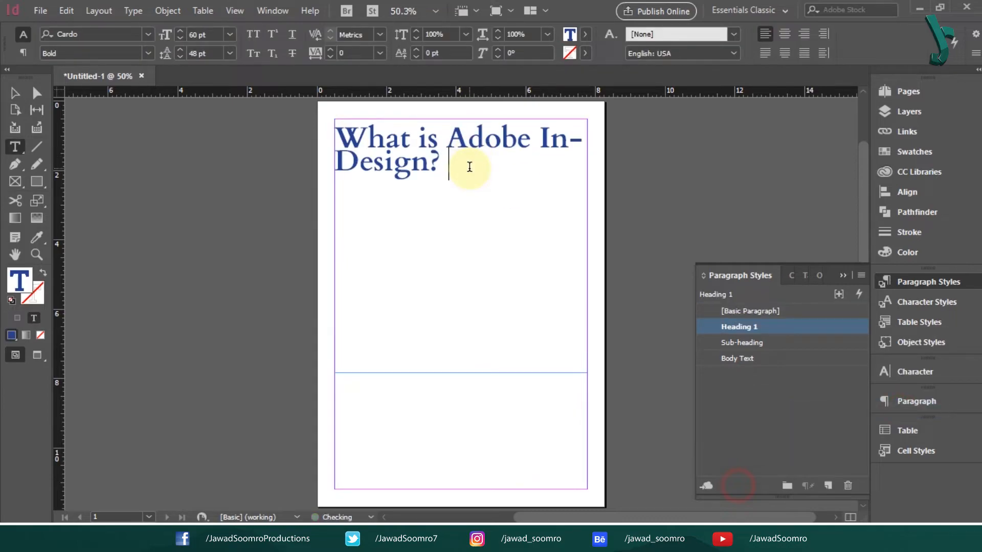
type("Tutorial")
key("Return")
type("This is tutorial you wo")
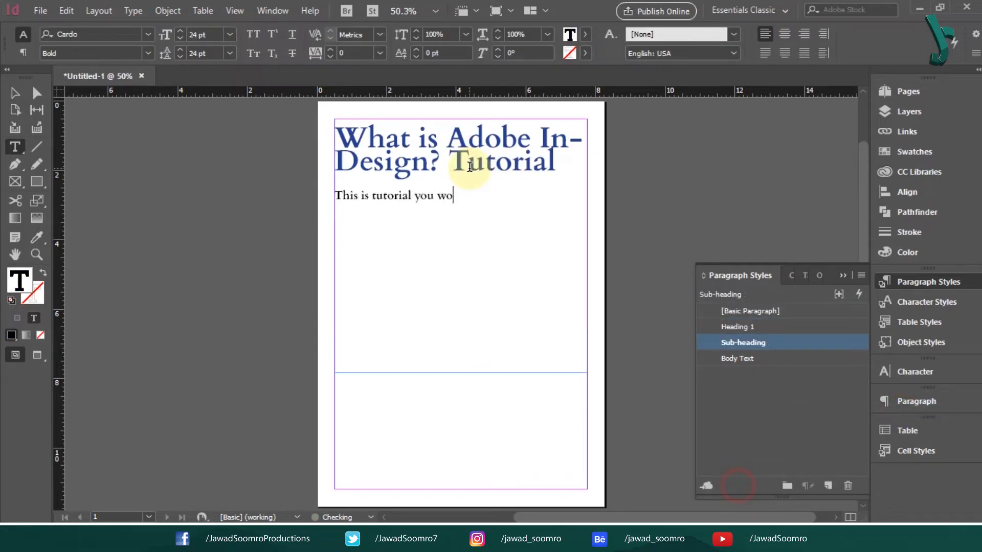
type("uld love to know")
key("Return")
- Add and style the body line 'First of all, You Can repeat the Pattern', fixing typos
type("First of all,")
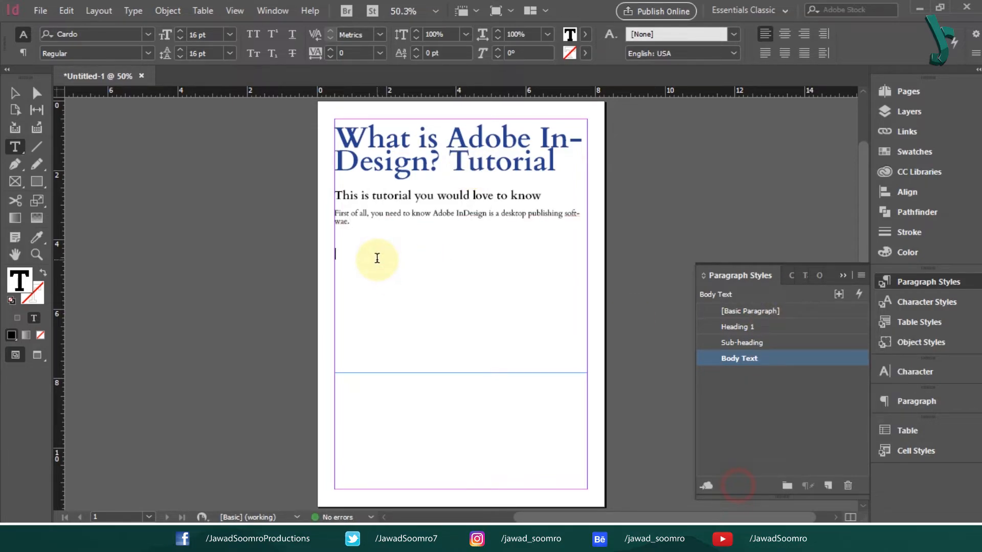
type("You Can replat the R")
key("BackSpace")
type("Patten")
left_click_drag(494, 257, 316, 253)
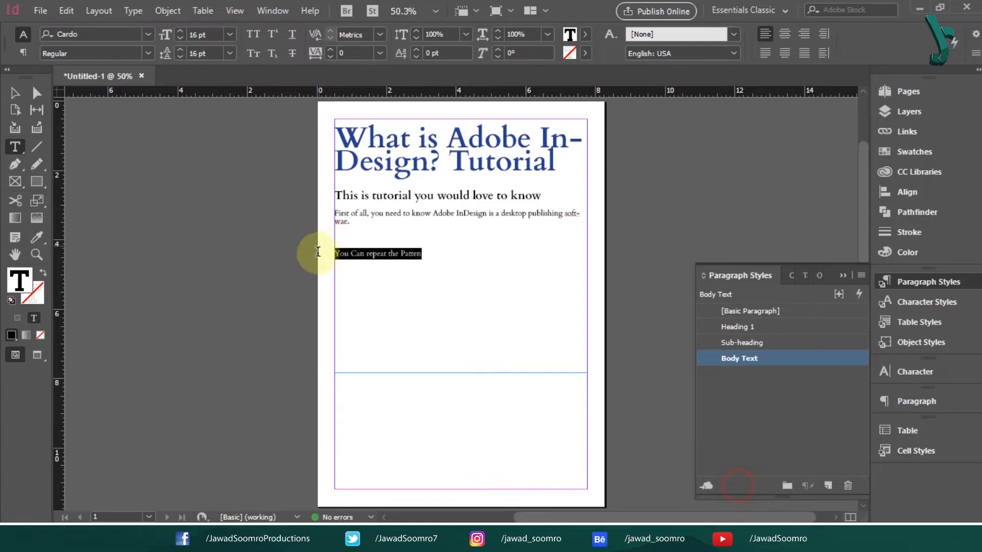
left_click(769, 325)
left_click(522, 307)
key("BackSpace")
type("rn")
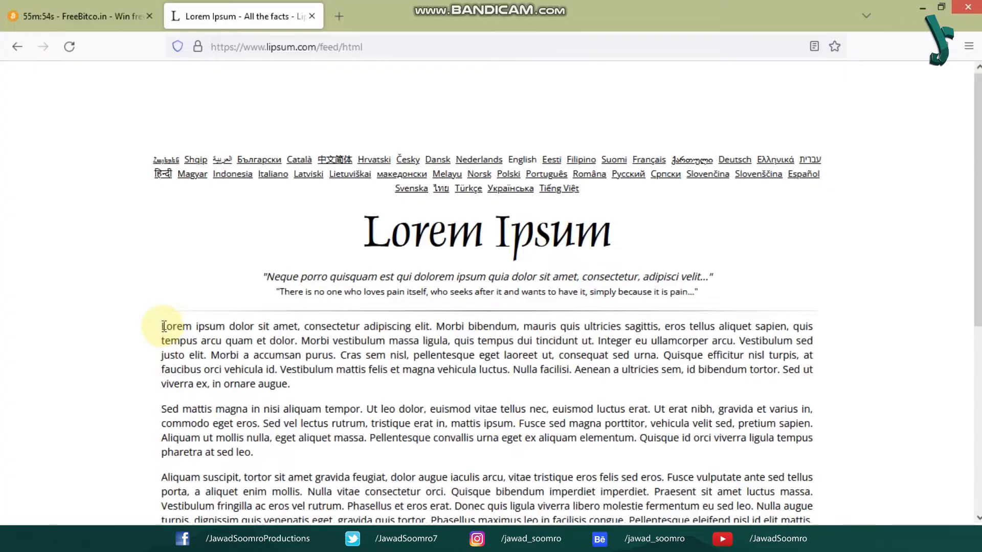
- Copy a lorem ipsum paragraph from Firefox and paste it into a new page-wide text frame
left_click_drag(164, 325, 278, 384)
right_click(279, 383)
left_click(321, 364)
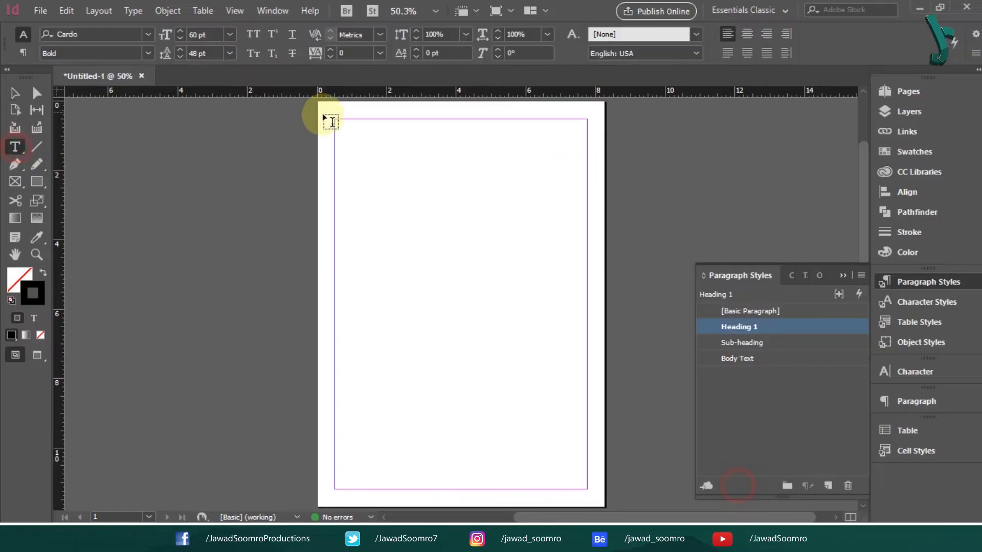
left_click_drag(335, 119, 587, 407)
key("ctrl+v")
key("Escape")
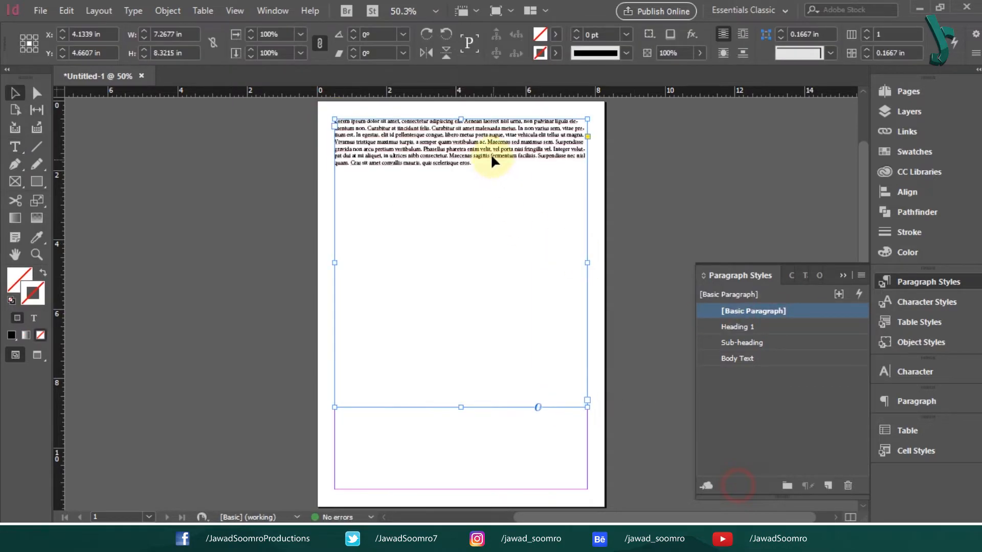
- Break the placeholder text after 'elit' so the first sentence is its own paragraph
double_click(471, 151)
left_click(466, 121)
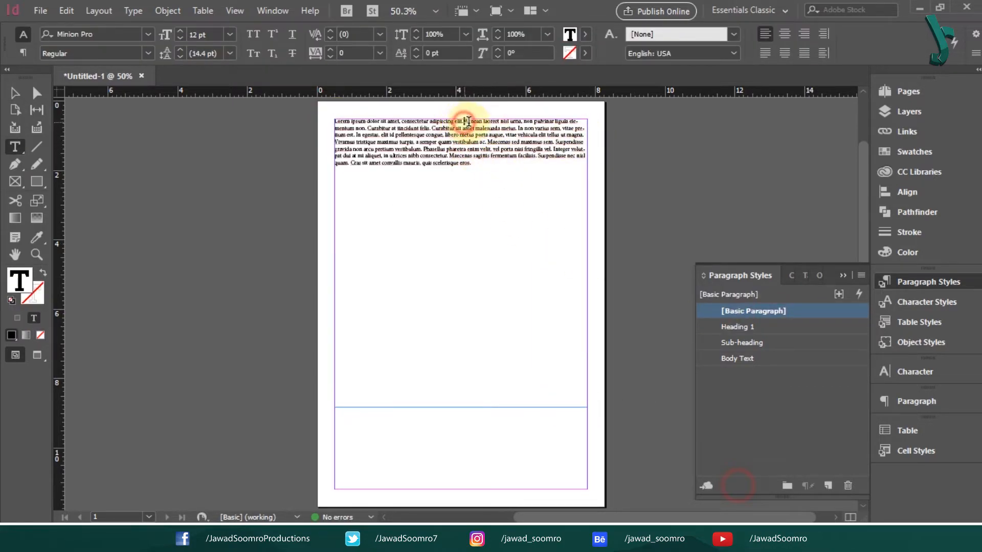
key("Return")
key("Escape")
- Duplicate Heading 1 as 'Heading 1 Auto' with Body Text as its next style
right_click(794, 327)
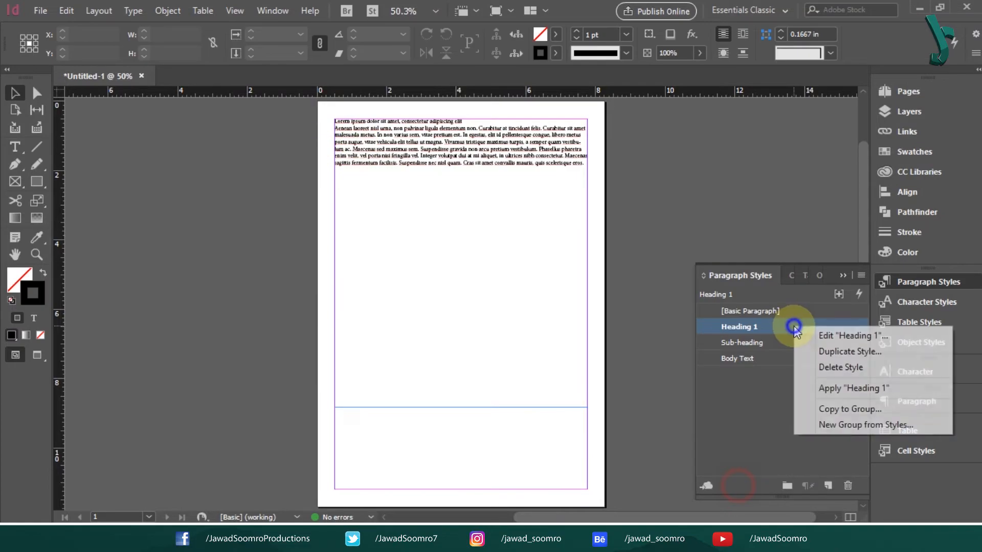
left_click(840, 353)
left_click_drag(499, 40, 515, 41)
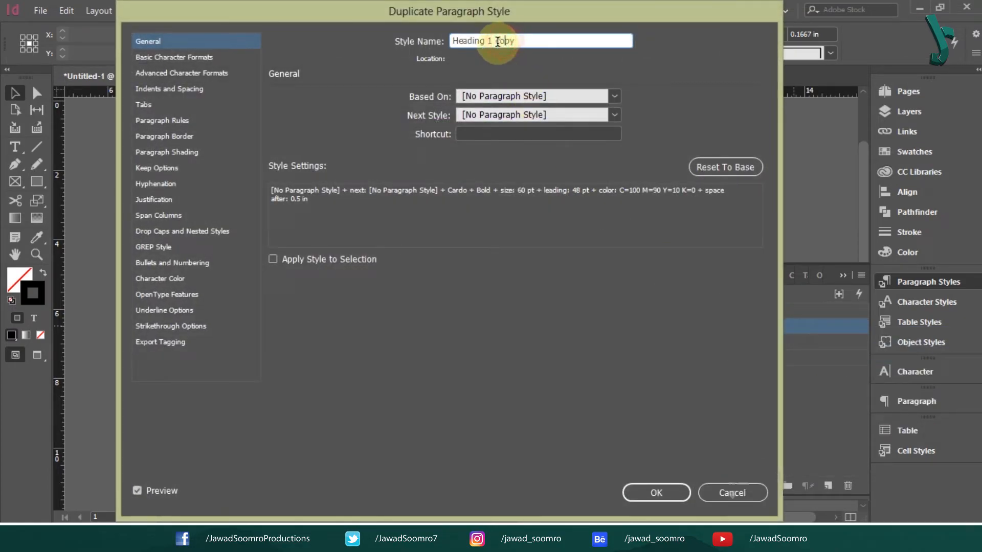
type("Auto")
left_click(614, 113)
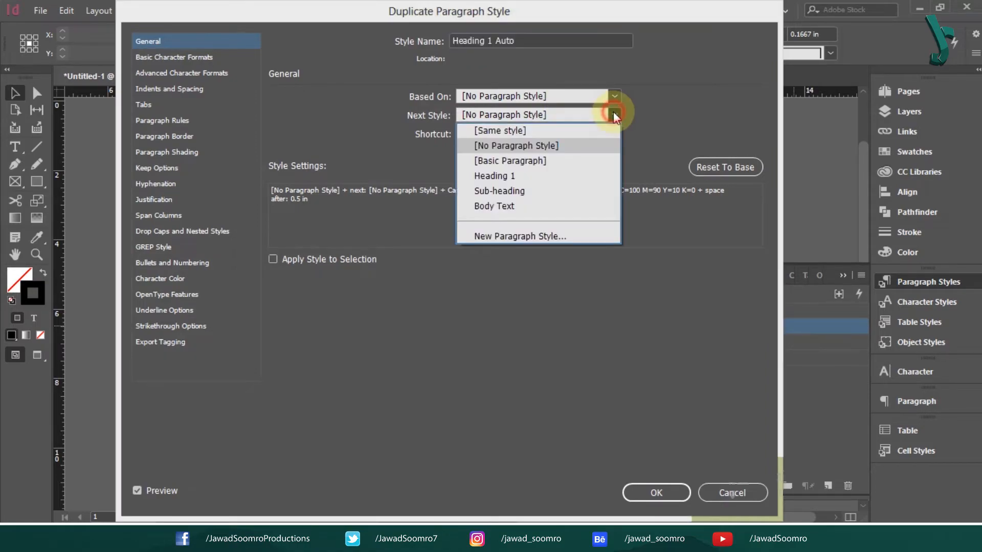
left_click(564, 205)
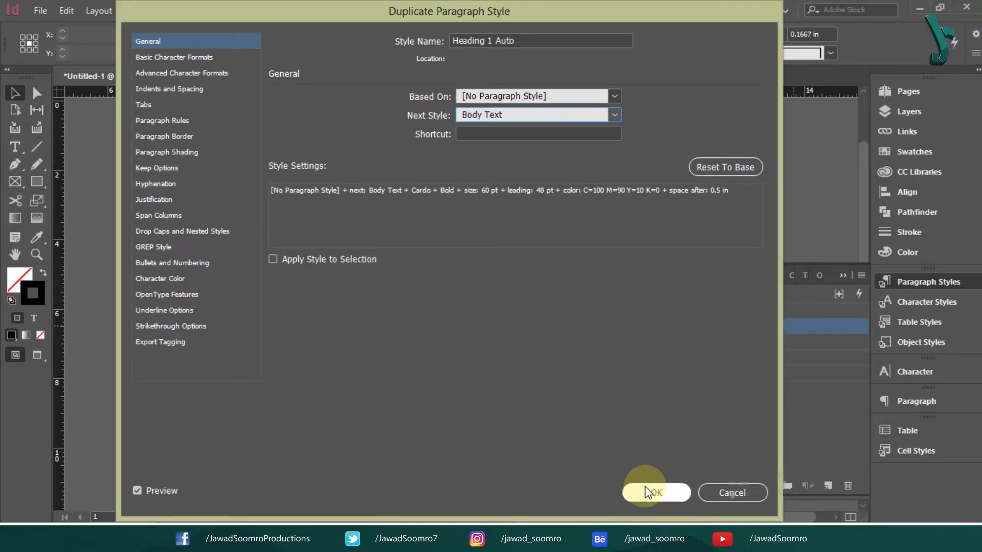
left_click(646, 487)
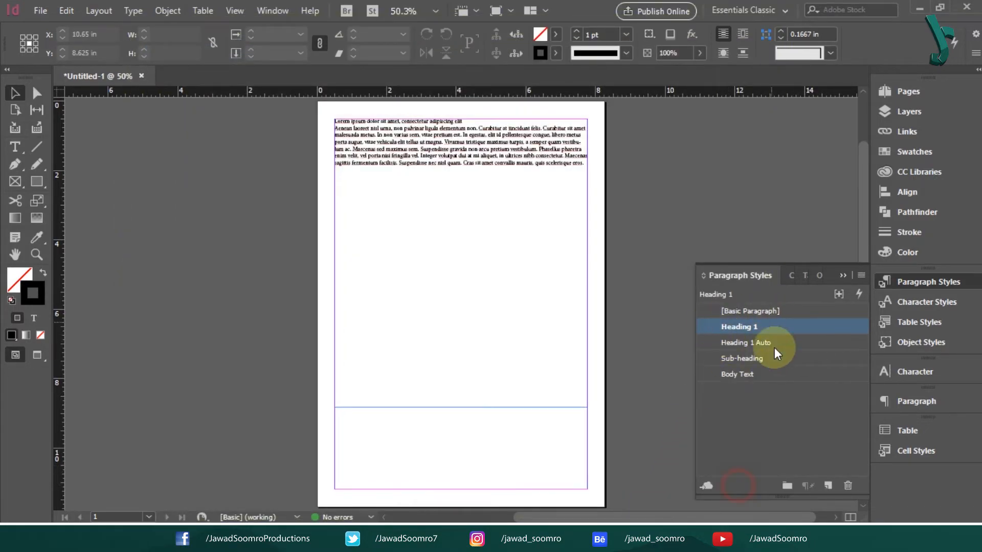
- Try applying Heading 1 then Next Style to the placeholder frame, then undo it
left_click(410, 137)
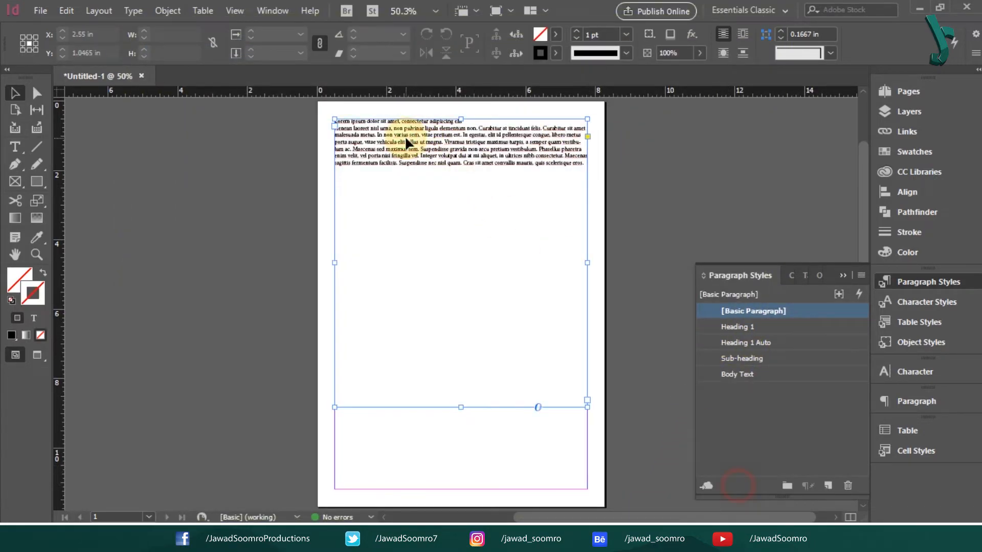
right_click(758, 326)
left_click(829, 407)
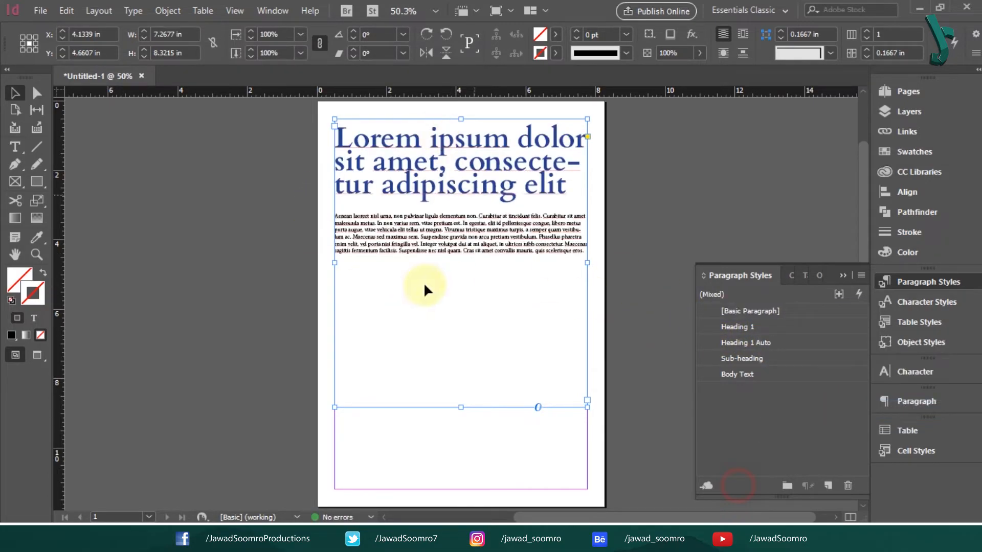
key("ctrl+z")
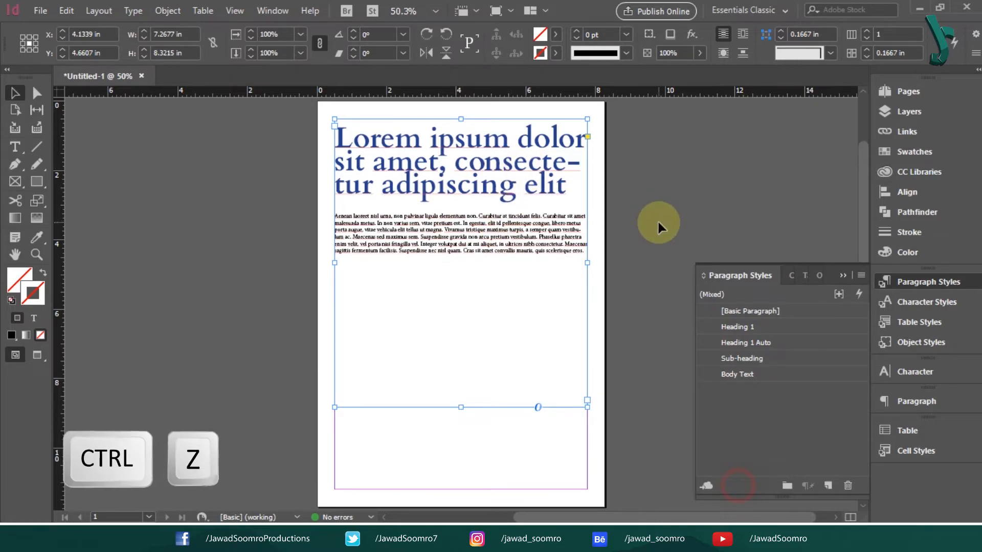
key("ctrl+z")
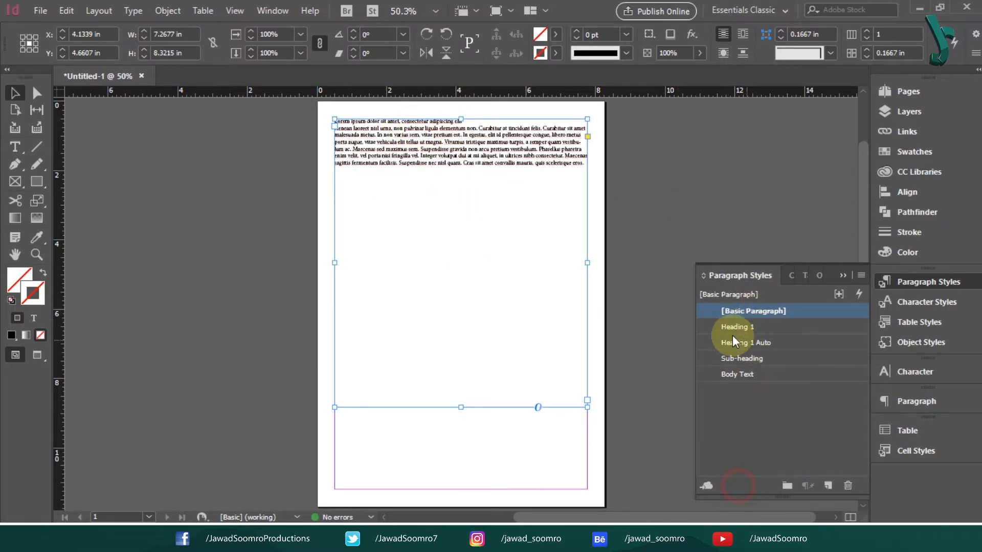
- Apply Heading 1 Auto then Next Style to the frame and check the heading and body styles
right_click(780, 342)
left_click(859, 424)
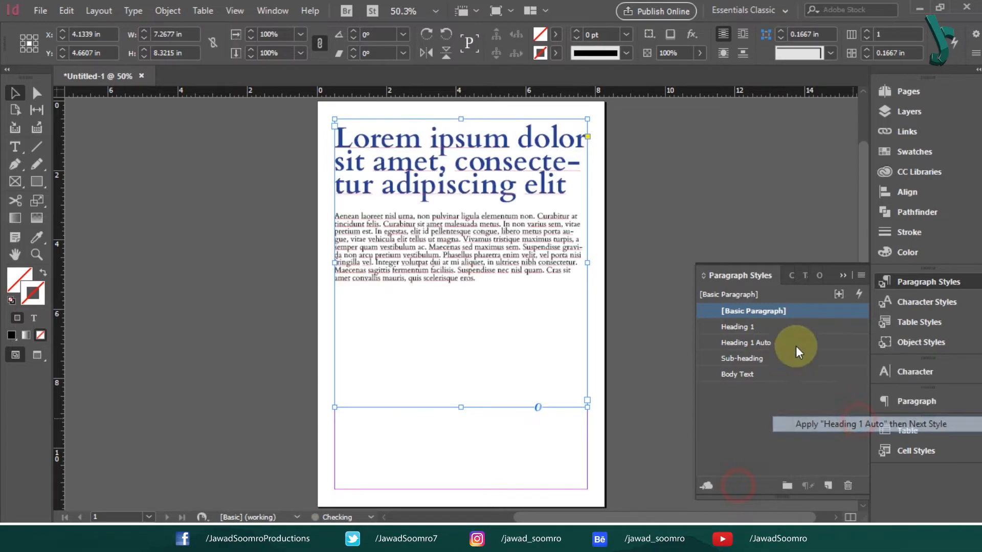
double_click(377, 244)
left_click_drag(396, 224, 484, 287)
left_click(439, 245)
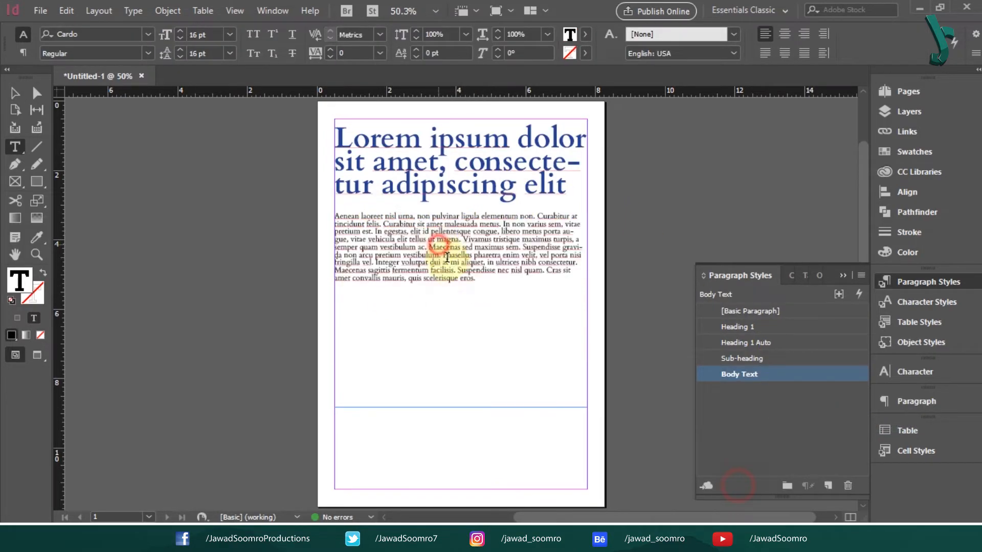
left_click(410, 171)
left_click(446, 260)
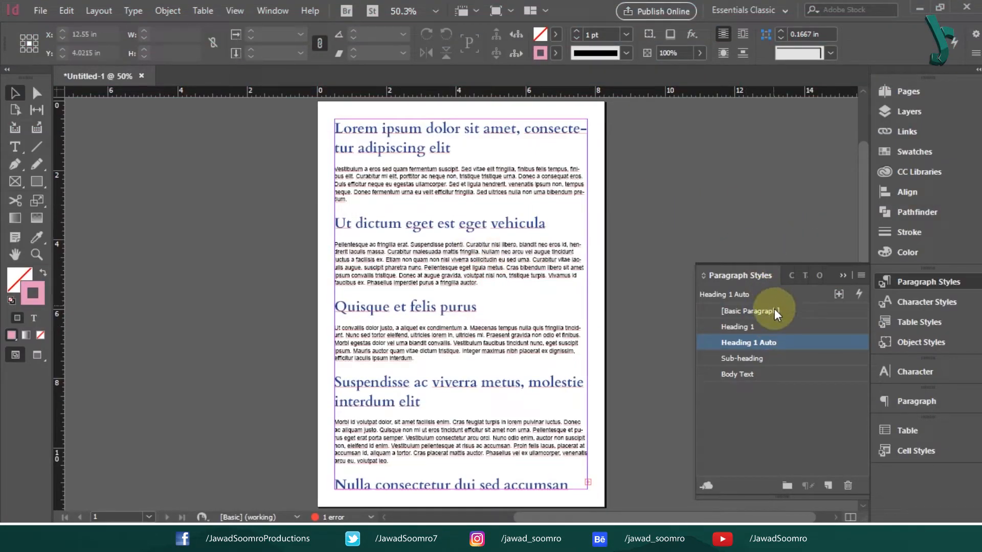
- Set the Heading 1 Auto character colour to red after trying several swatches
double_click(781, 326)
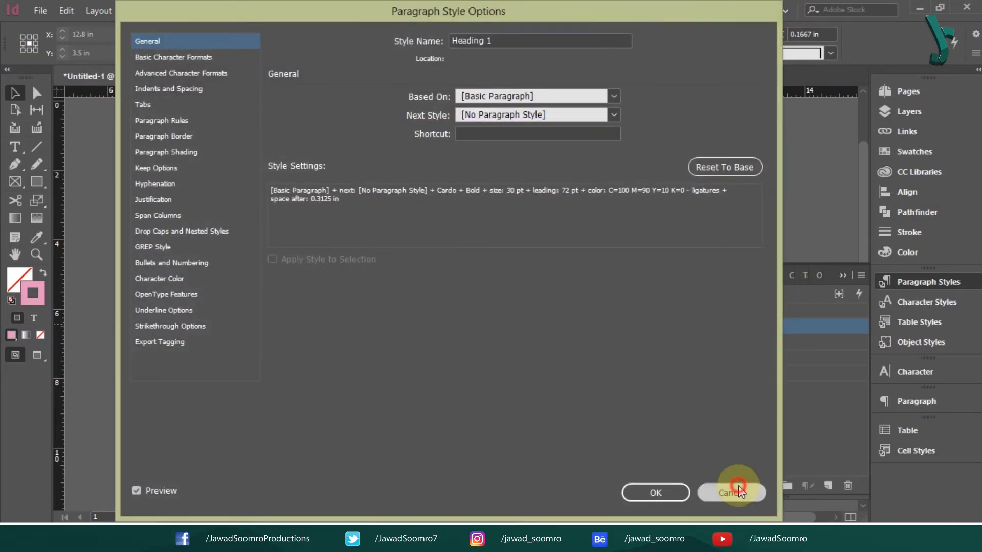
left_click(735, 490)
double_click(809, 342)
left_click_drag(368, 16, 834, 37)
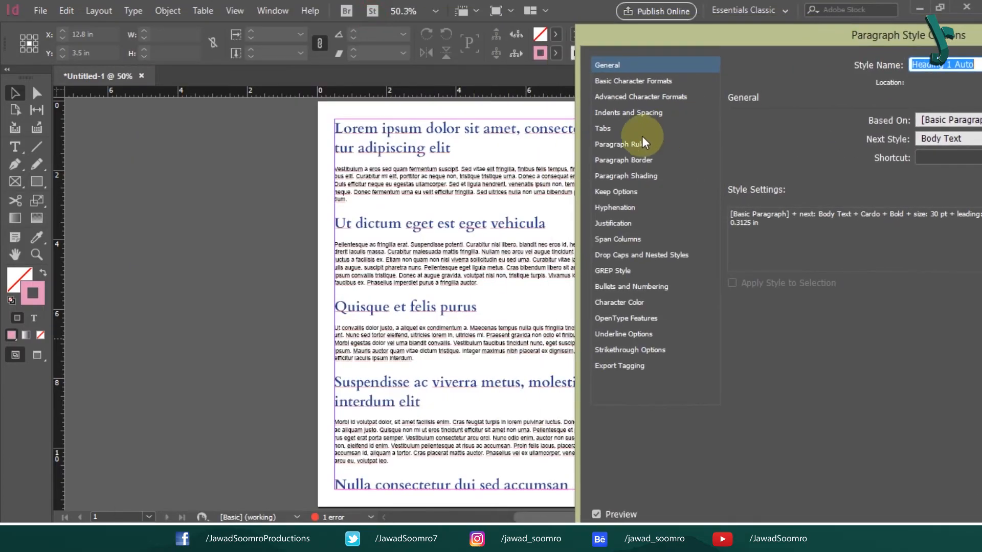
left_click(619, 303)
left_click(865, 175)
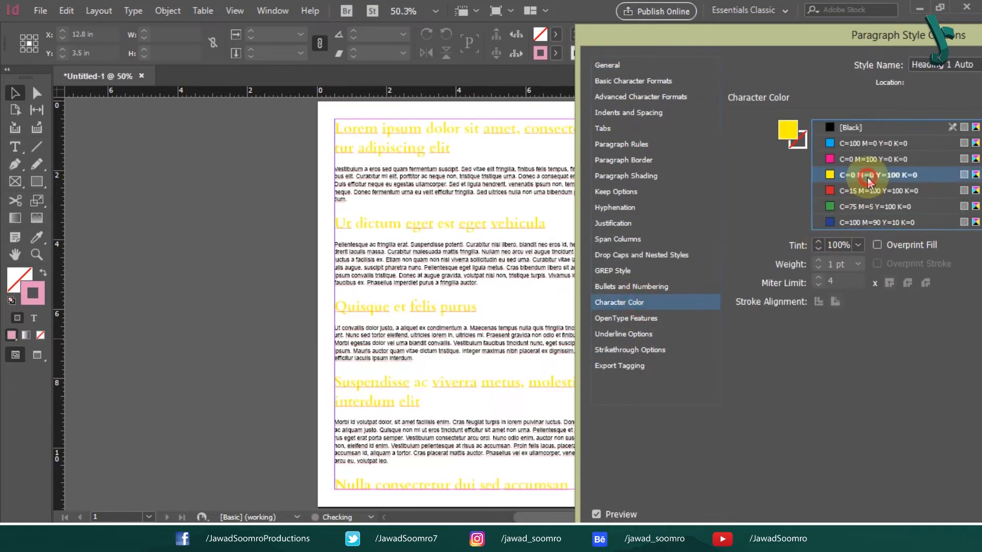
left_click(863, 160)
left_click(868, 145)
scroll(868, 146, "down", 1)
left_click(876, 204)
scroll(873, 214, "up", 2)
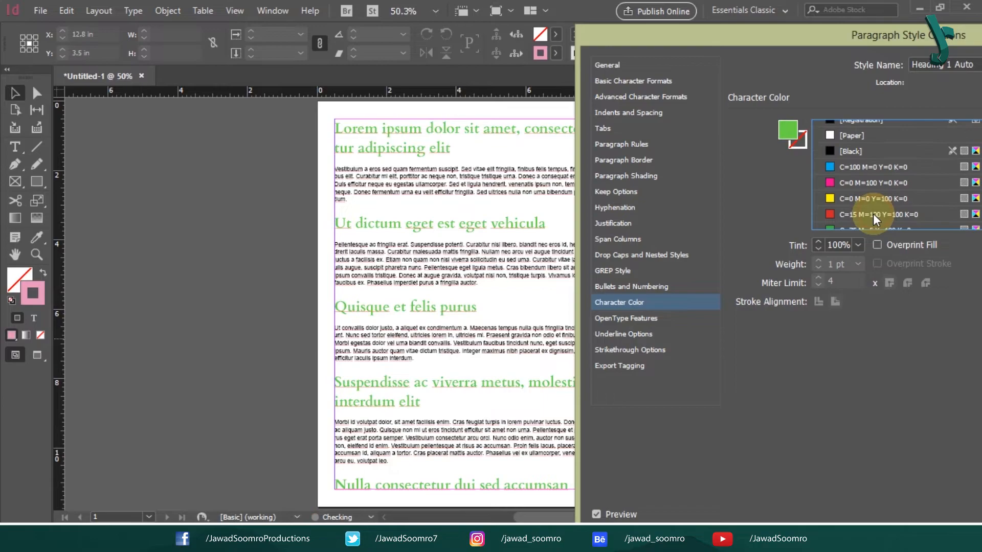
left_click(857, 213)
- Make Heading 1 Auto use Arial Black, confirm, and bring up the Body Text style options
left_click(633, 81)
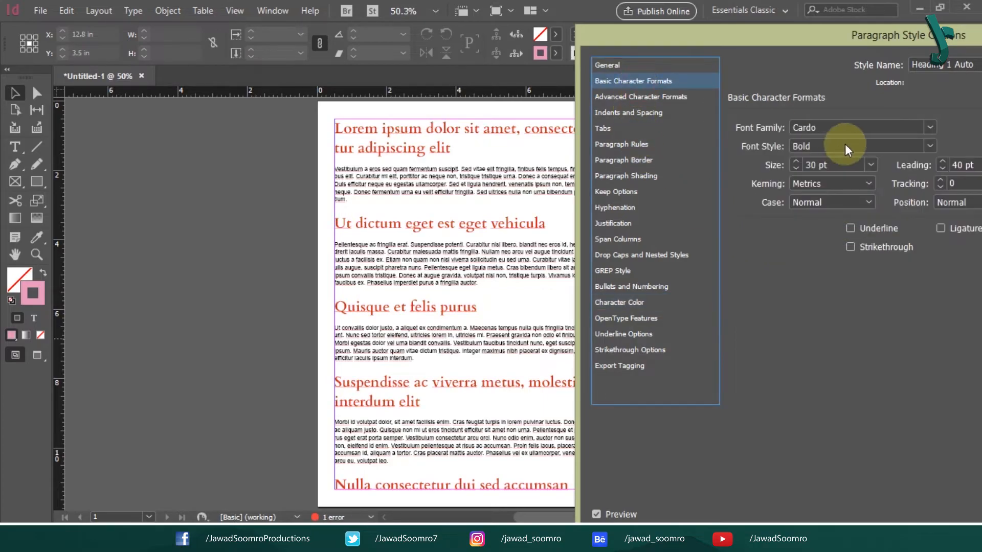
left_click(930, 128)
left_click(887, 220)
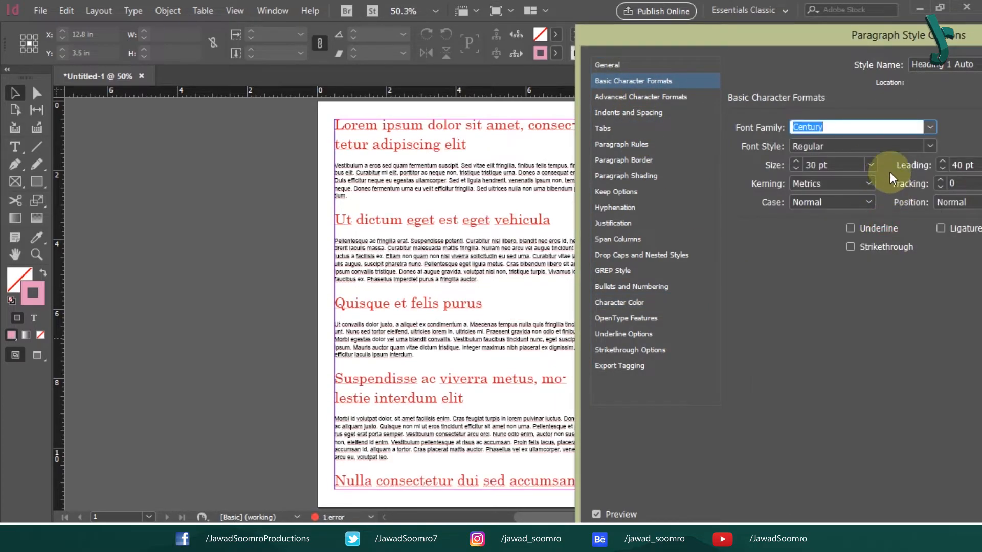
left_click(929, 145)
left_click(880, 163)
left_click_drag(898, 127, 649, 138)
type("Arial")
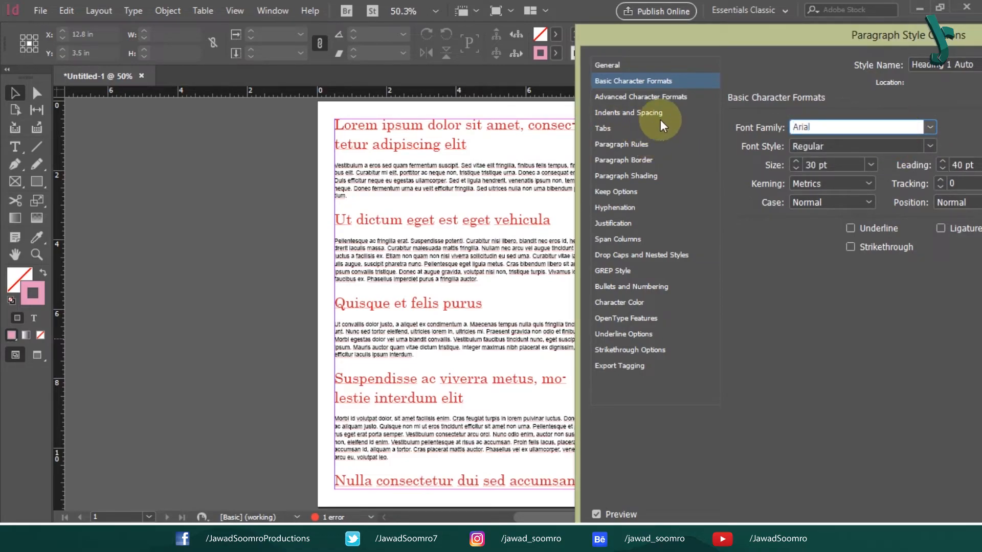
left_click(930, 146)
left_click(841, 313)
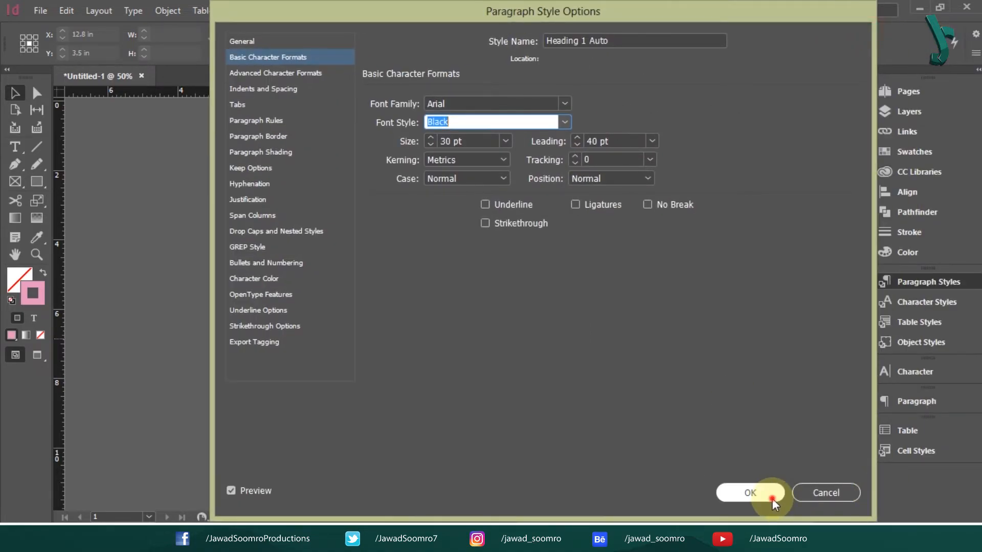
left_click(759, 493)
double_click(768, 376)
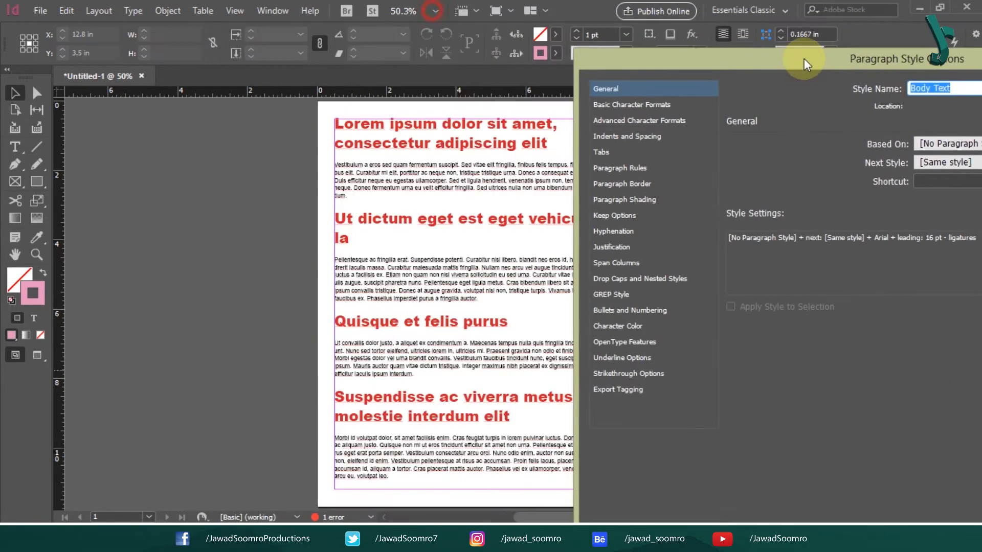
- Give Body Text a 14 pt size and a first-line indent of about 0.39 in
left_click(568, 97)
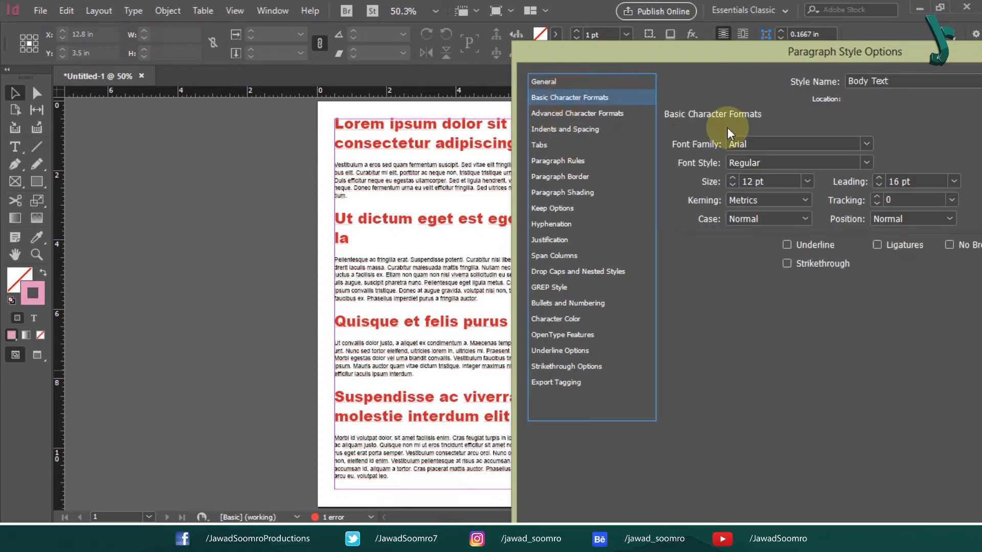
left_click(804, 182)
left_click(767, 287)
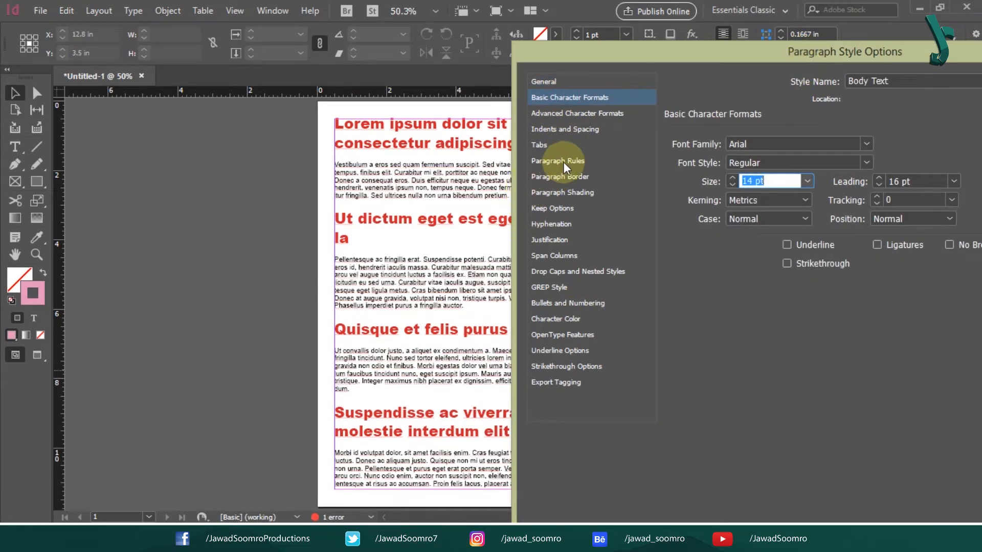
left_click(540, 145)
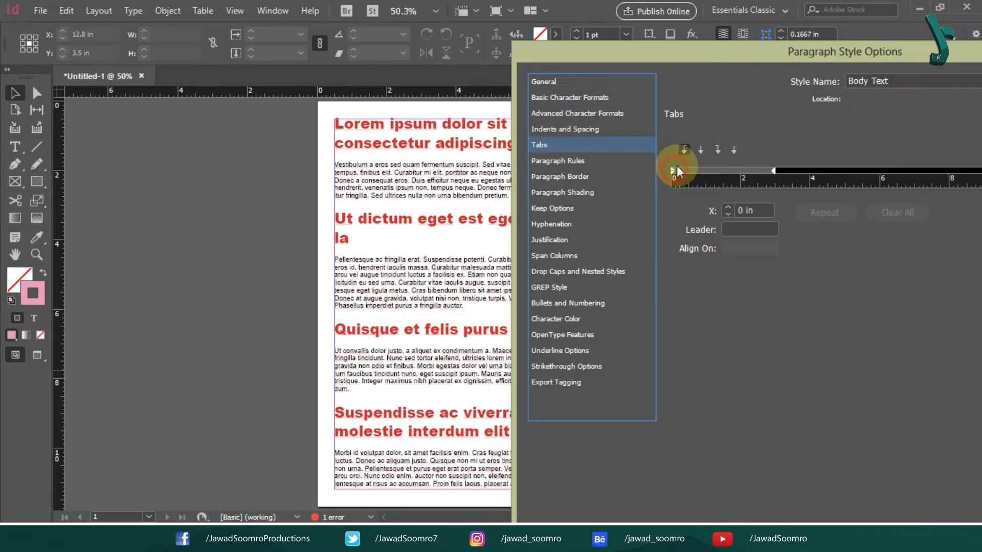
left_click_drag(676, 171, 686, 171)
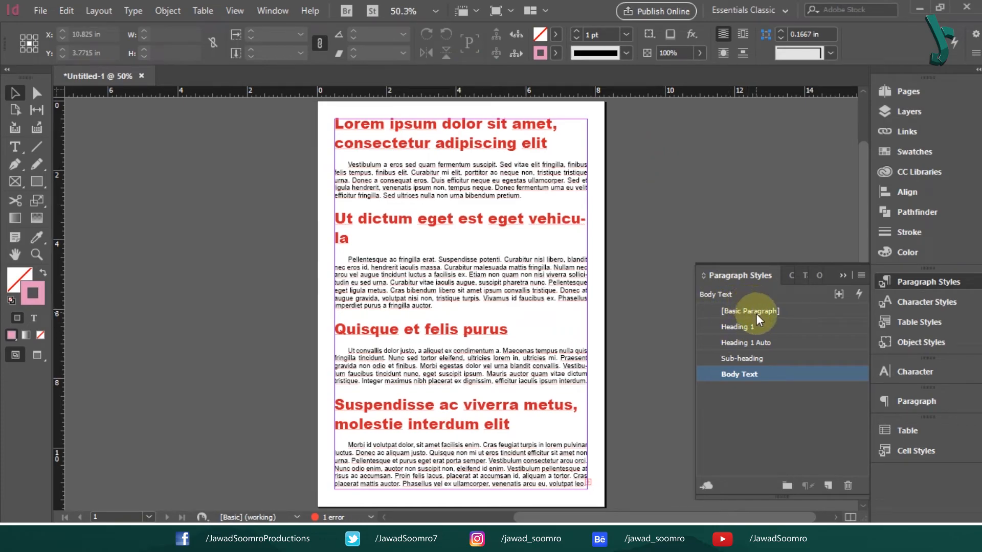
- Set the Heading 1 style size to 24 pt
double_click(757, 326)
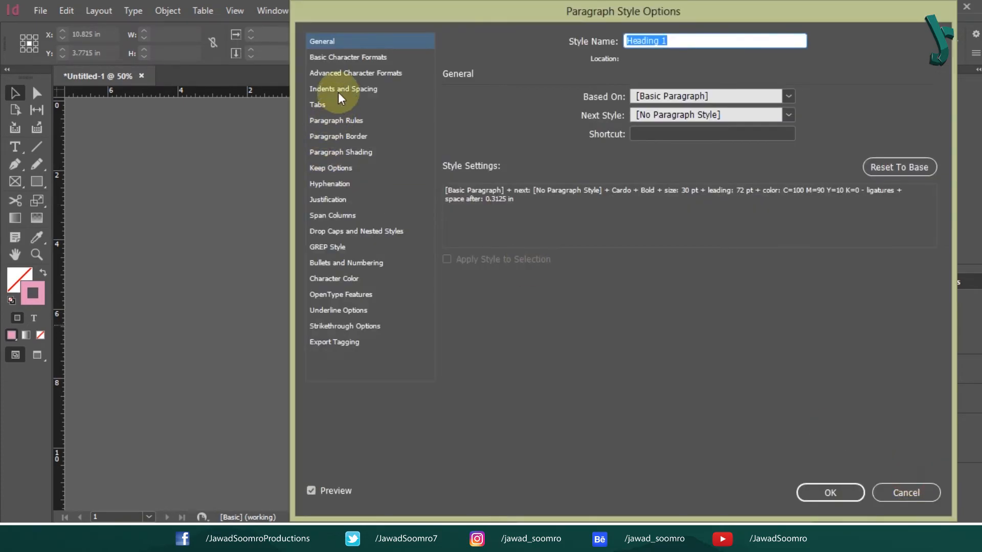
left_click(345, 57)
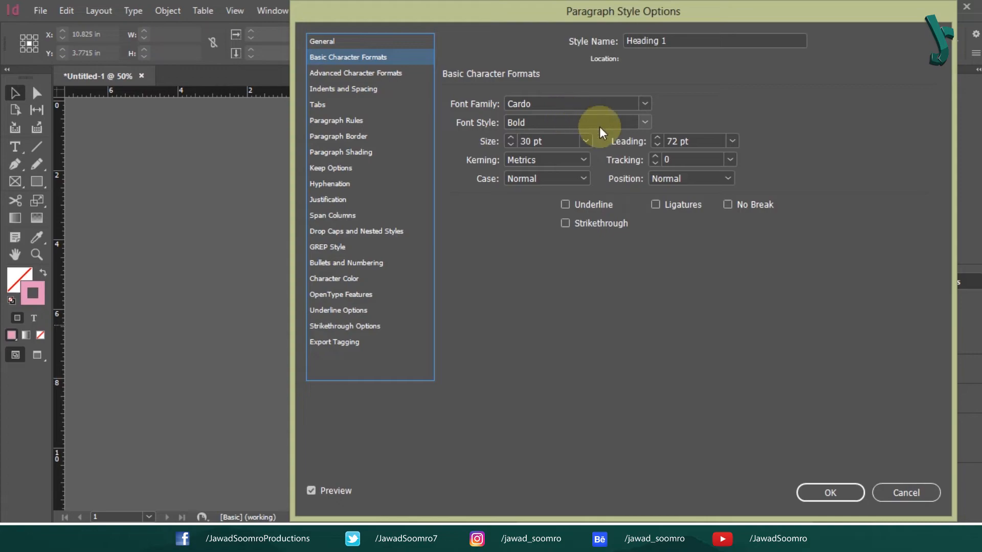
left_click(586, 141)
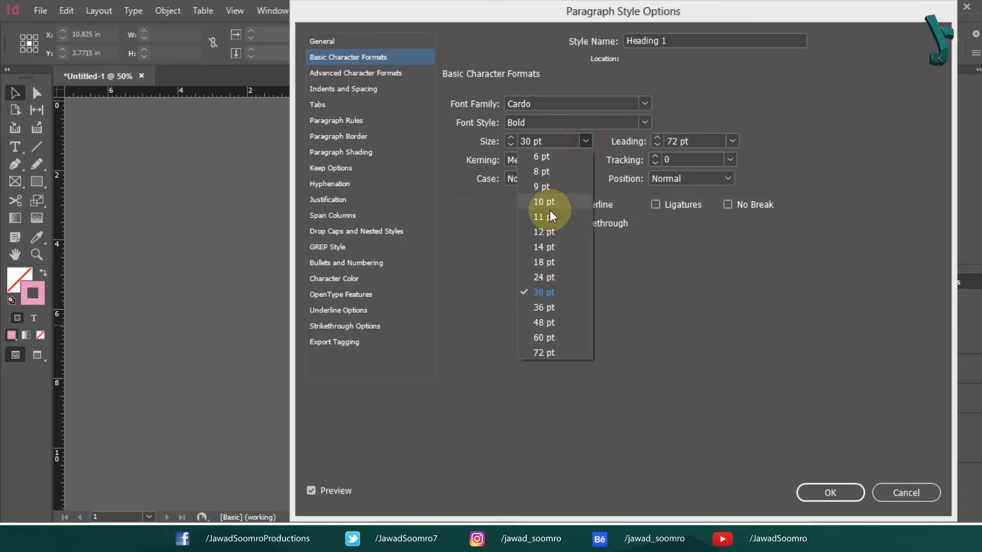
left_click(543, 277)
left_click(830, 493)
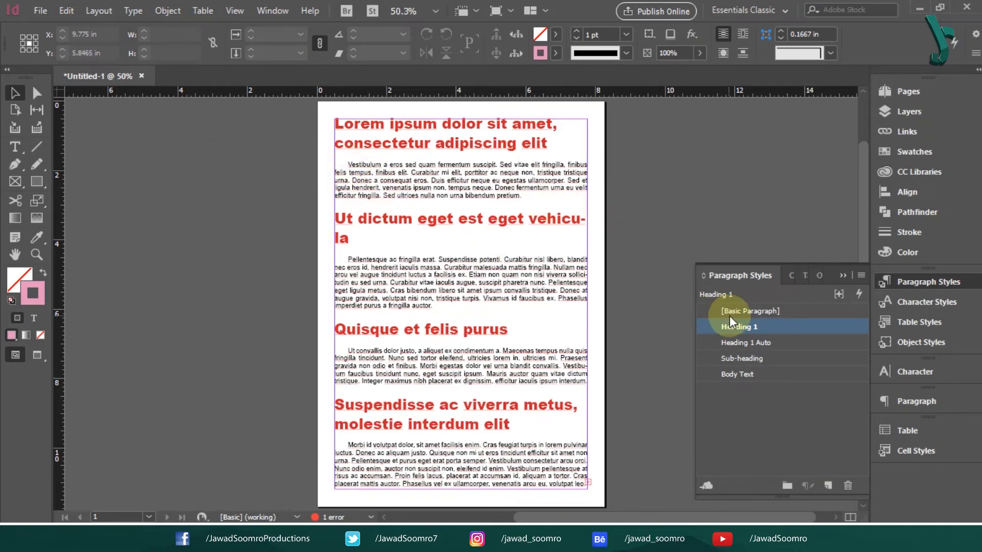
- Enlarge the Heading 1 Auto style to 36 pt
double_click(762, 343)
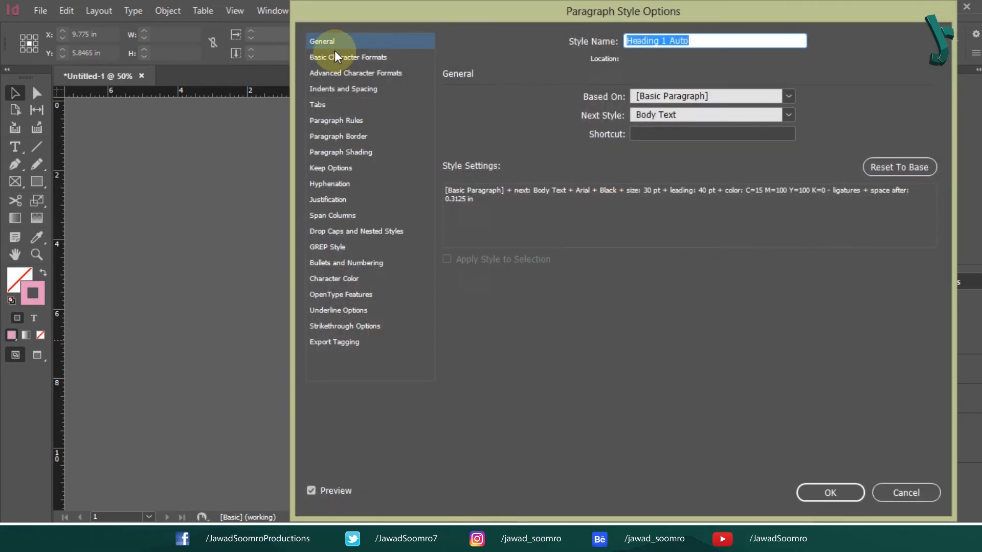
left_click(347, 58)
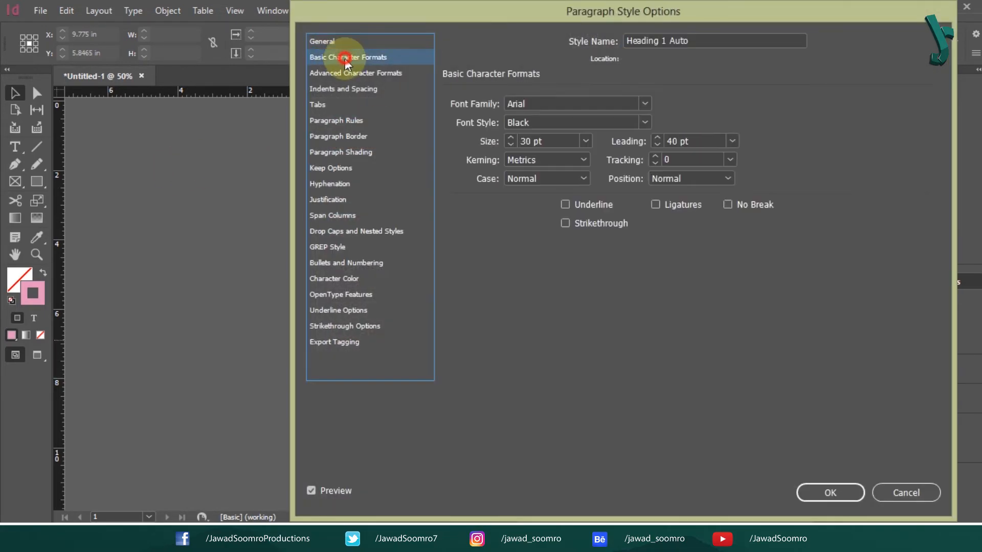
left_click(585, 141)
left_click(561, 303)
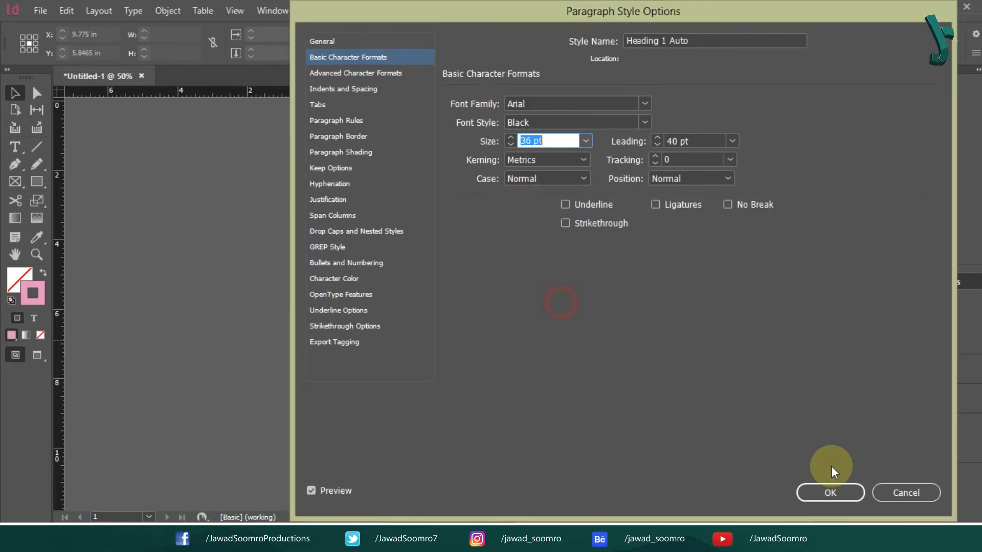
left_click(850, 492)
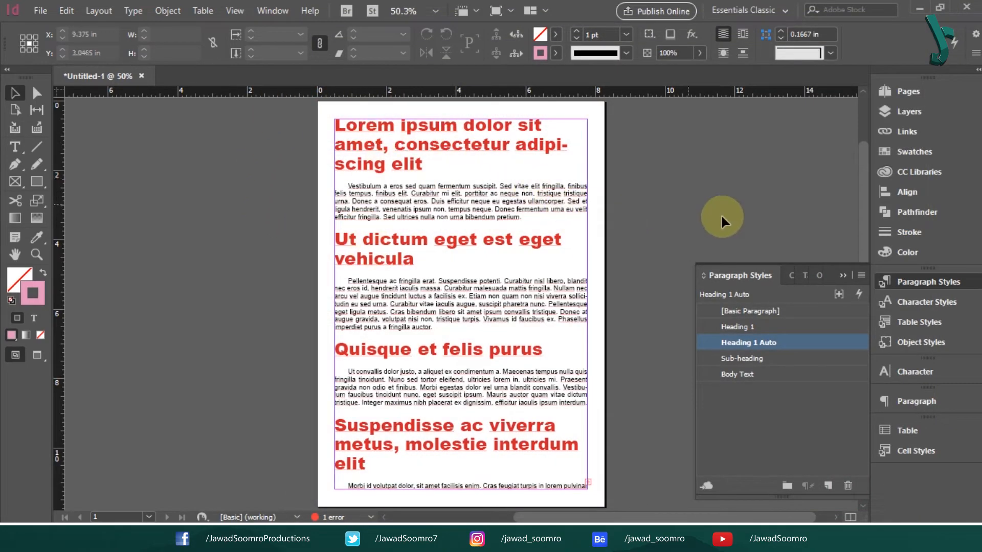
left_click(772, 361)
left_click(401, 259)
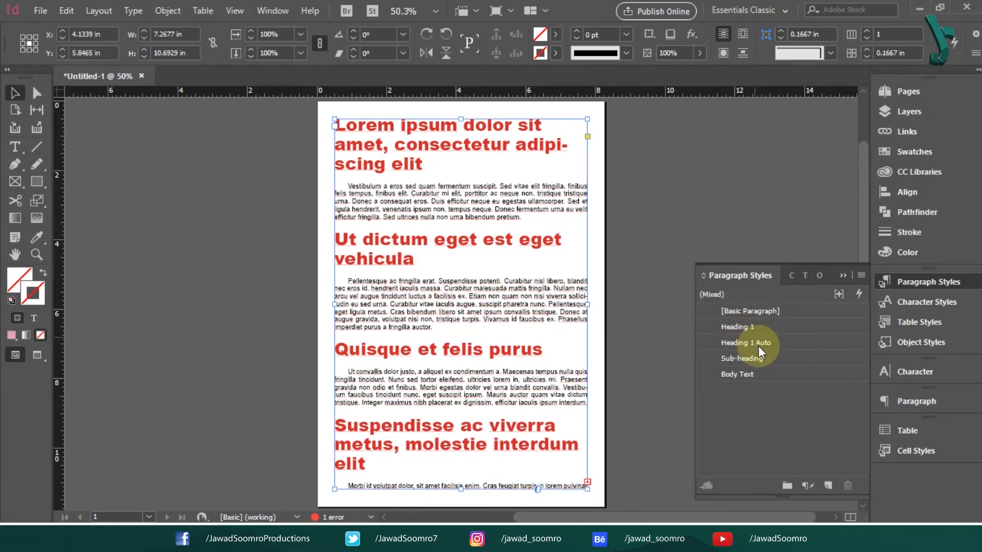
right_click(764, 377)
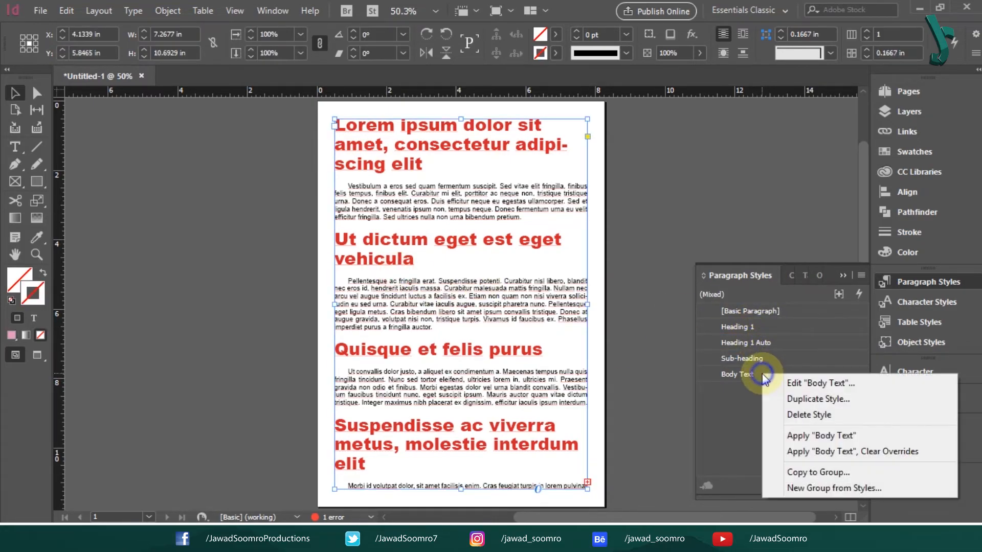
left_click(655, 166)
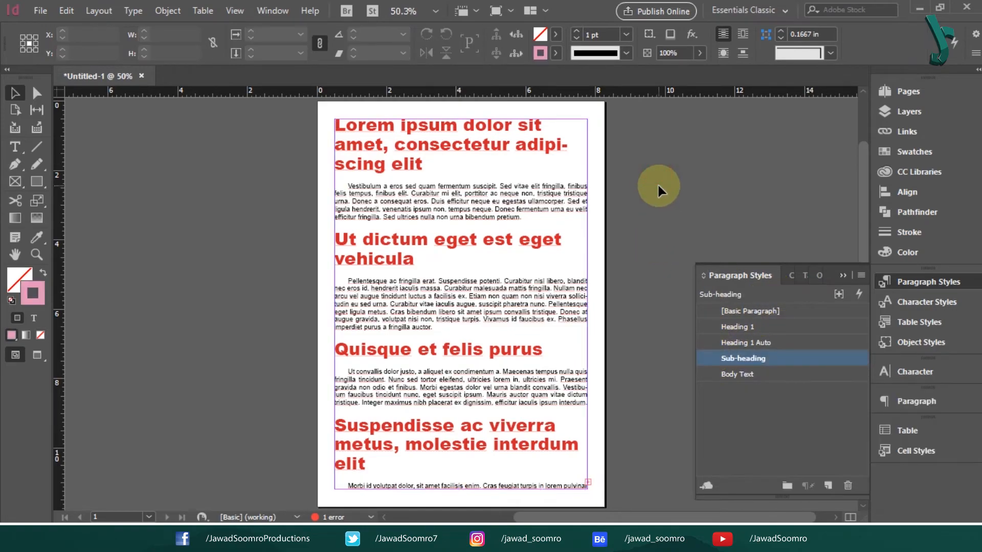
right_click(659, 185)
left_click(658, 185)
right_click(754, 328)
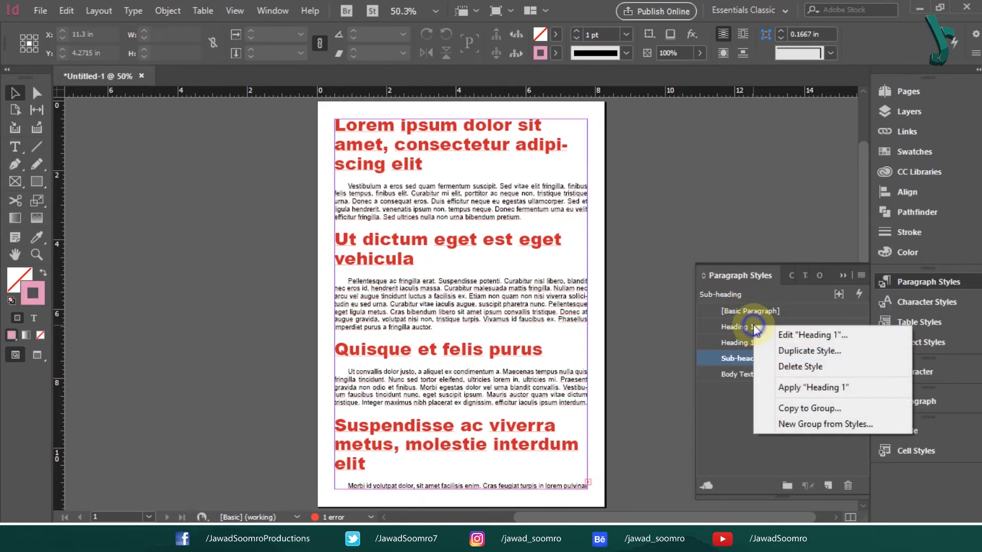
right_click(739, 344)
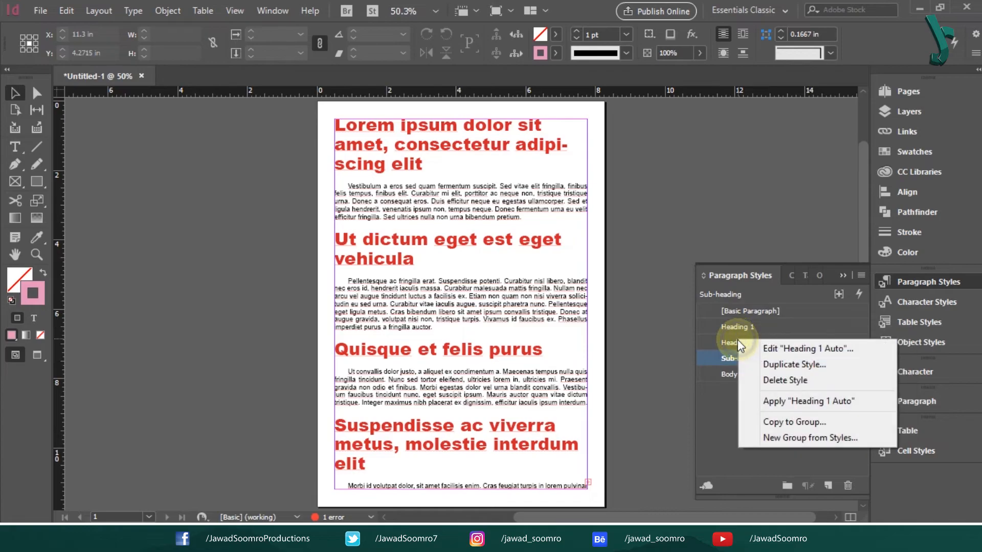